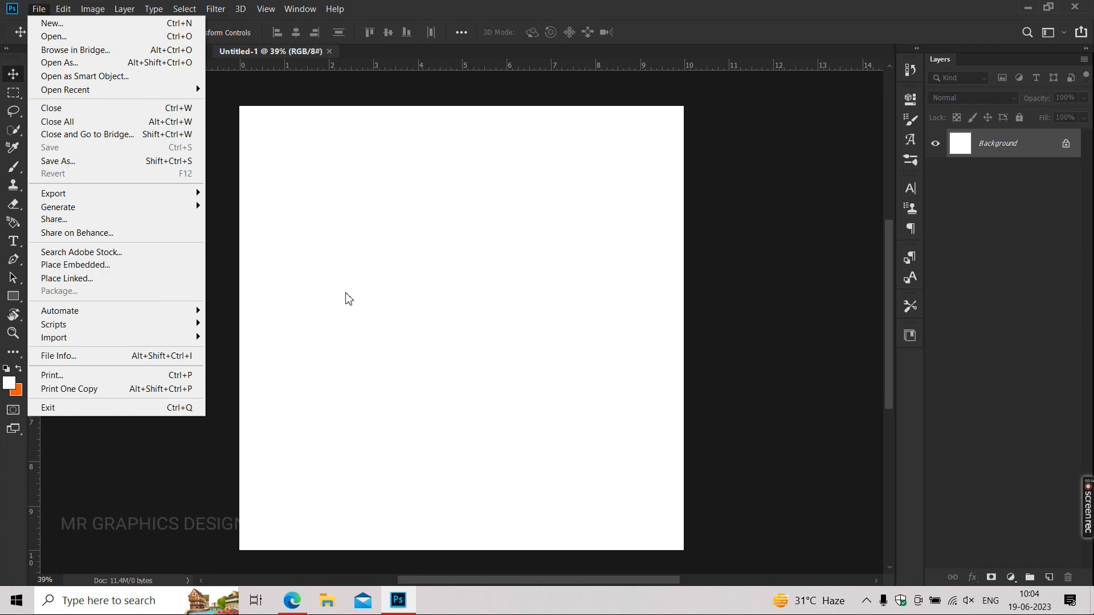
Open the image pk DESIGN 2 from the bluetooth folder inside Downloads on drive D.
{"action": "key", "text": "ctrl+o"}
{"action": "left_click", "coordinate": [54, 451]}
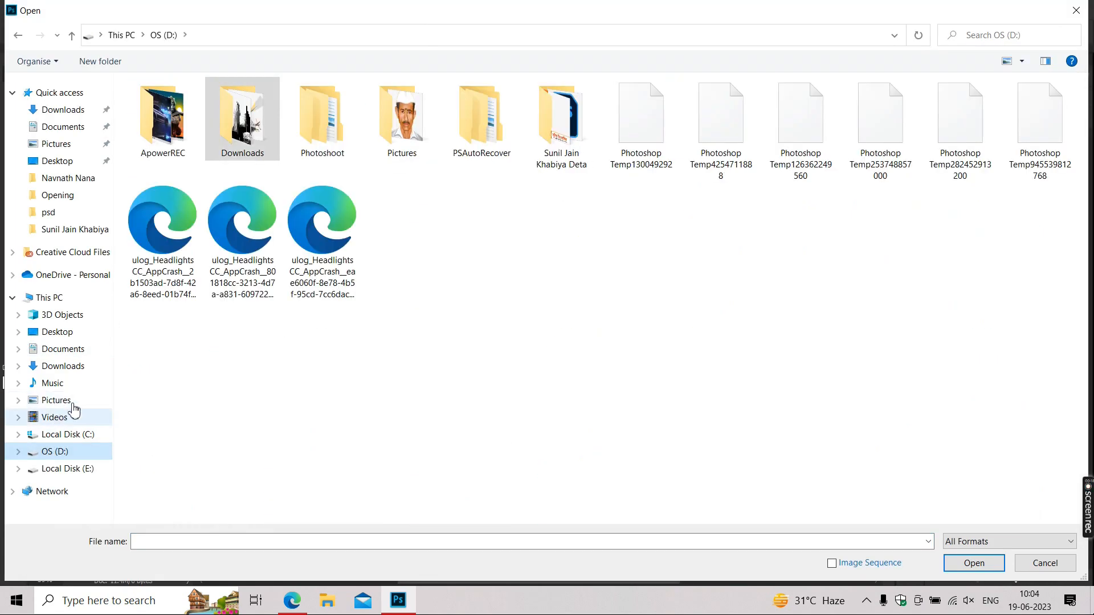
{"action": "double_click", "coordinate": [244, 125]}
{"action": "double_click", "coordinate": [719, 119]}
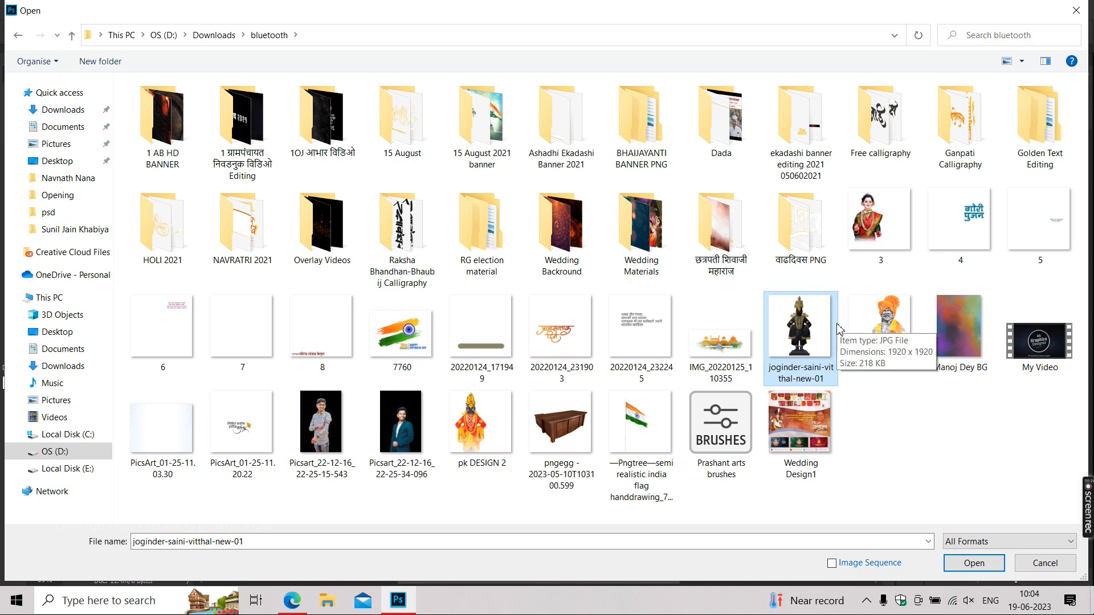
{"action": "double_click", "coordinate": [495, 428]}
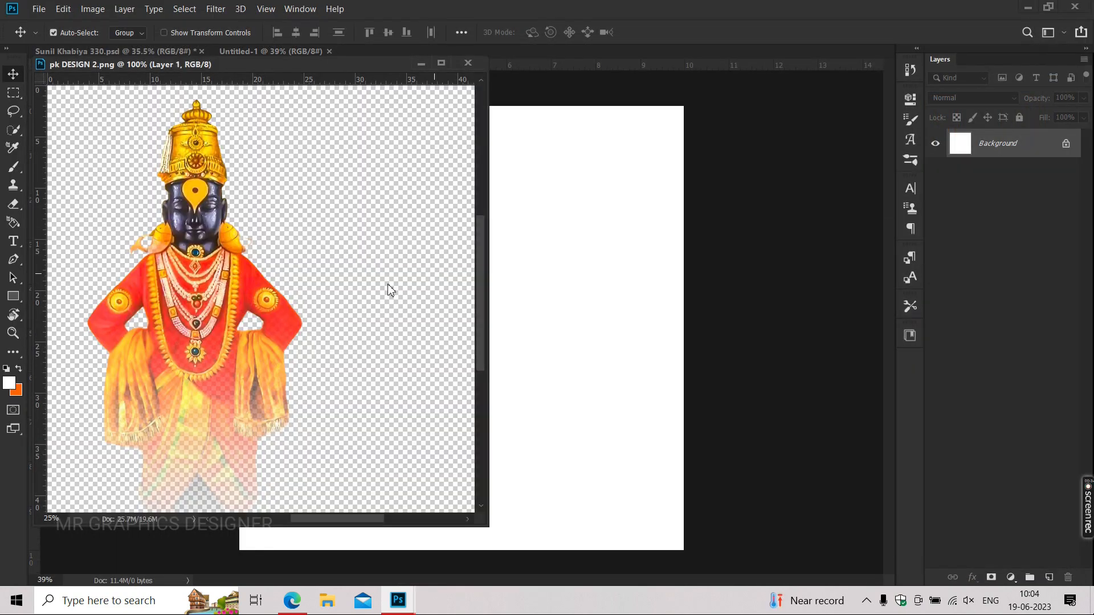
Copy the deity figure into Untitled-1, close its source image and align the figure near the canvas's left edge.
{"action": "left_click_drag", "start_coordinate": [234, 297], "coordinate": [530, 329]}
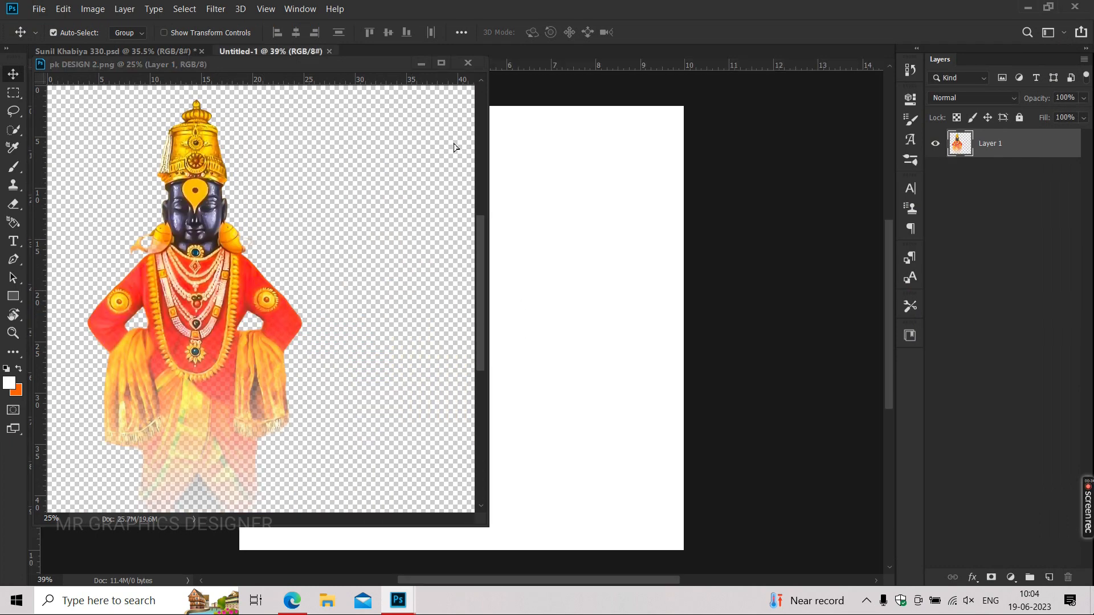
{"action": "left_click", "coordinate": [468, 63]}
{"action": "left_click_drag", "start_coordinate": [436, 318], "coordinate": [408, 328]}
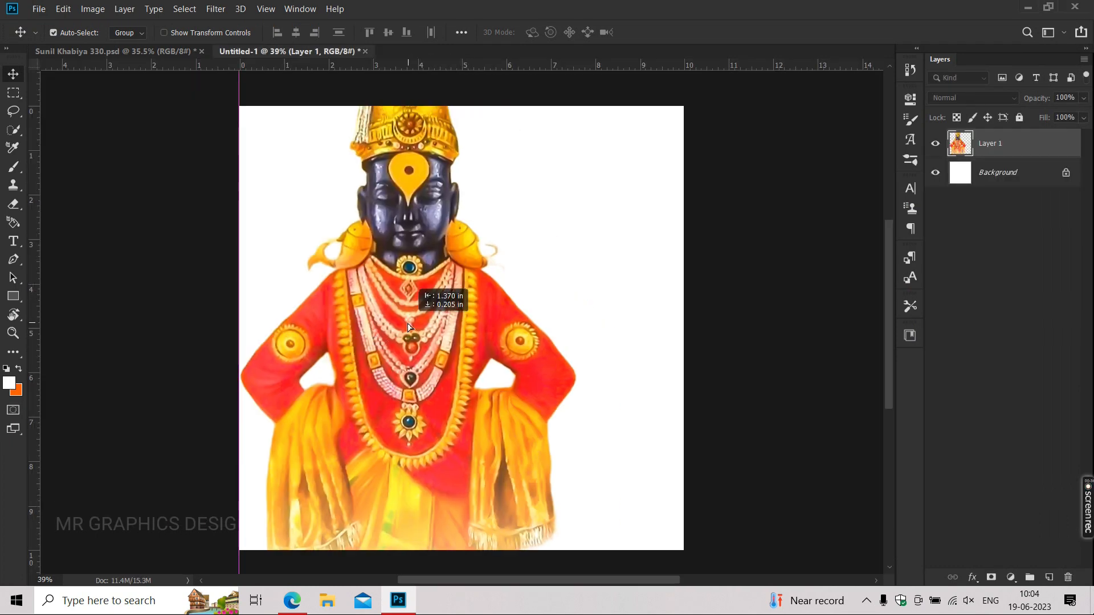
Convert the deity layer to a smart object and scale it down proportionally to about 55%.
{"action": "right_click", "coordinate": [1015, 142]}
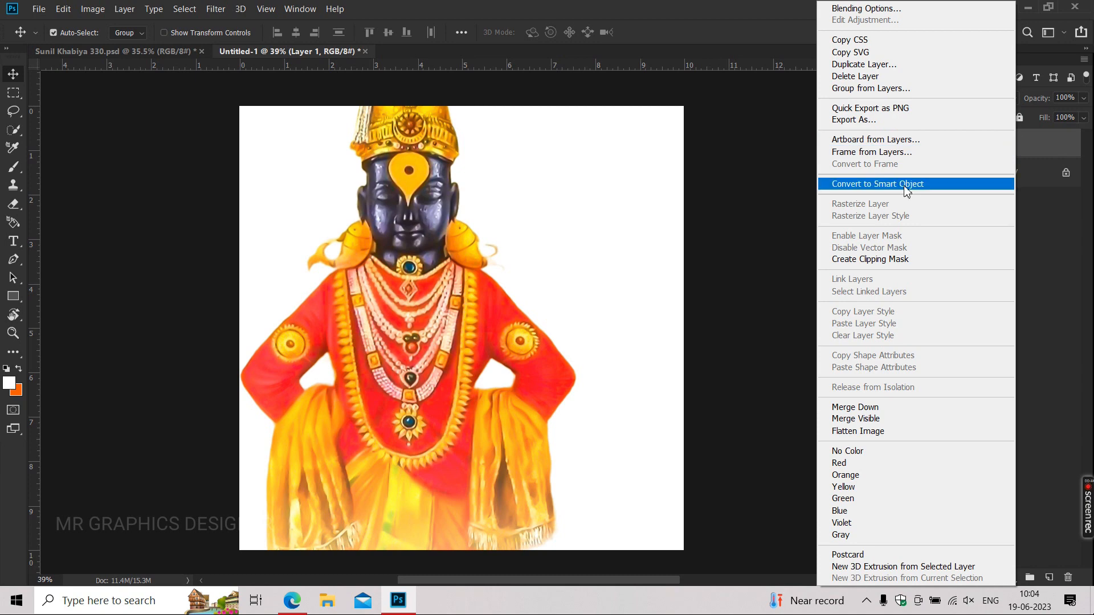
{"action": "left_click", "coordinate": [906, 184]}
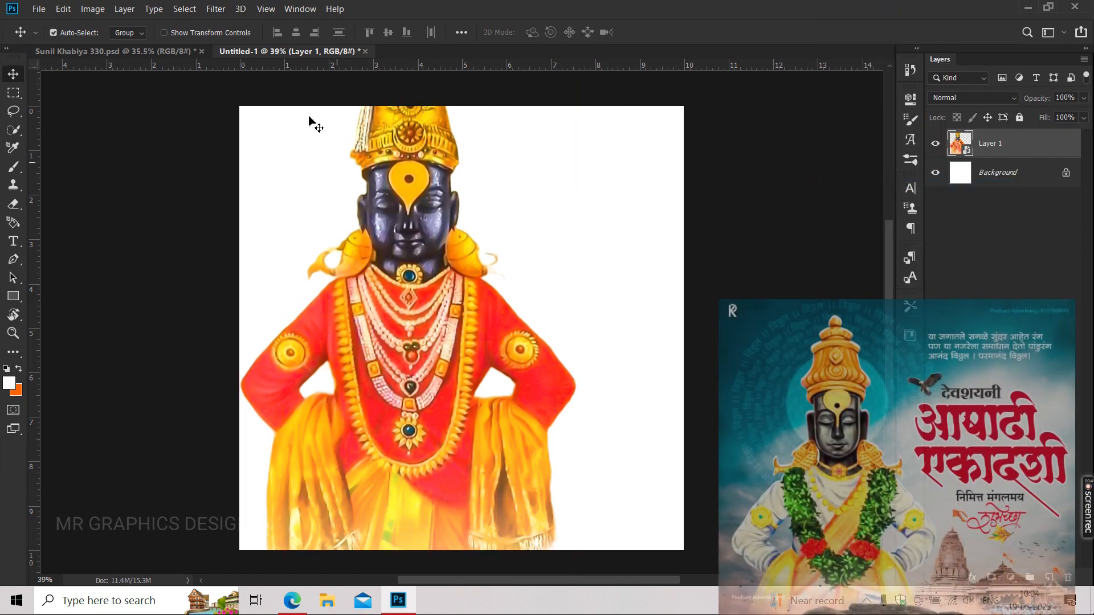
{"action": "key", "text": "ctrl+t"}
{"action": "key", "text": "ctrl+0"}
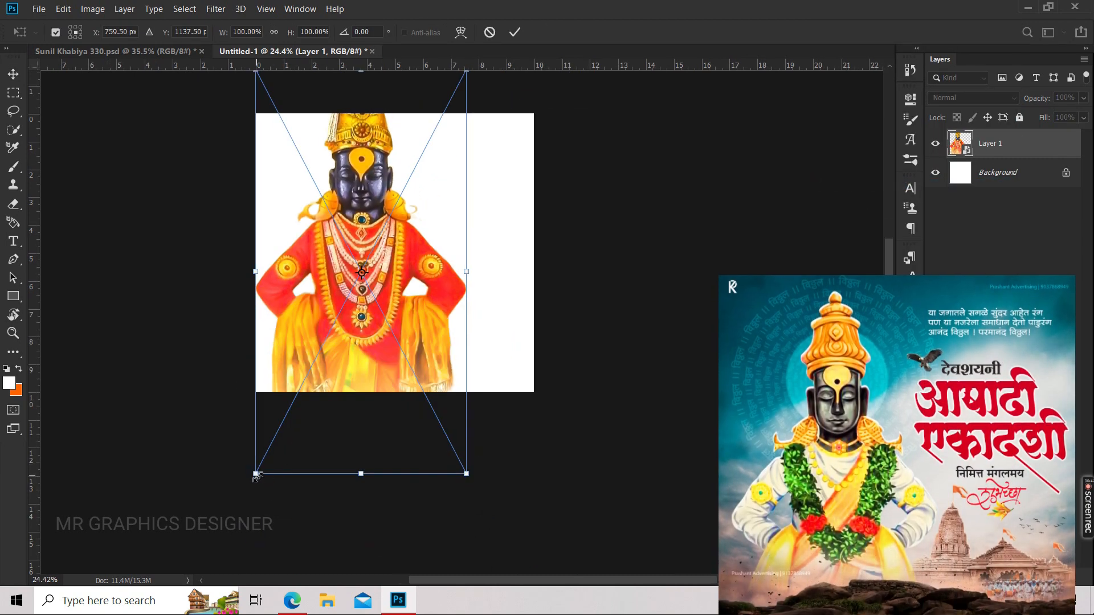
{"action": "left_click_drag", "start_coordinate": [255, 475], "coordinate": [304, 384]}
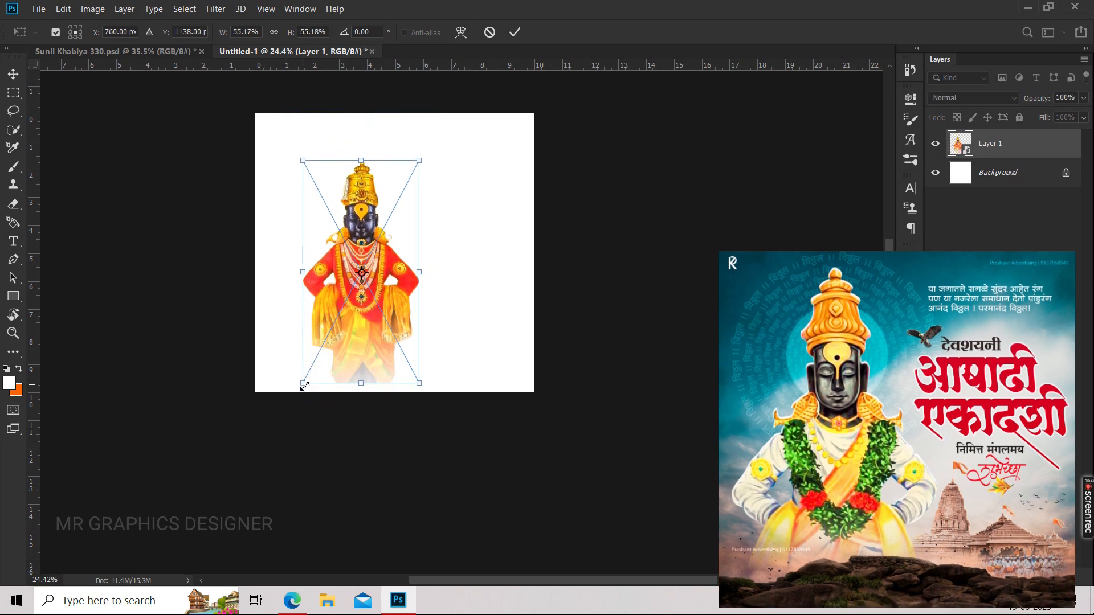
{"action": "key", "text": "Return"}
{"action": "key", "text": "ctrl+0"}
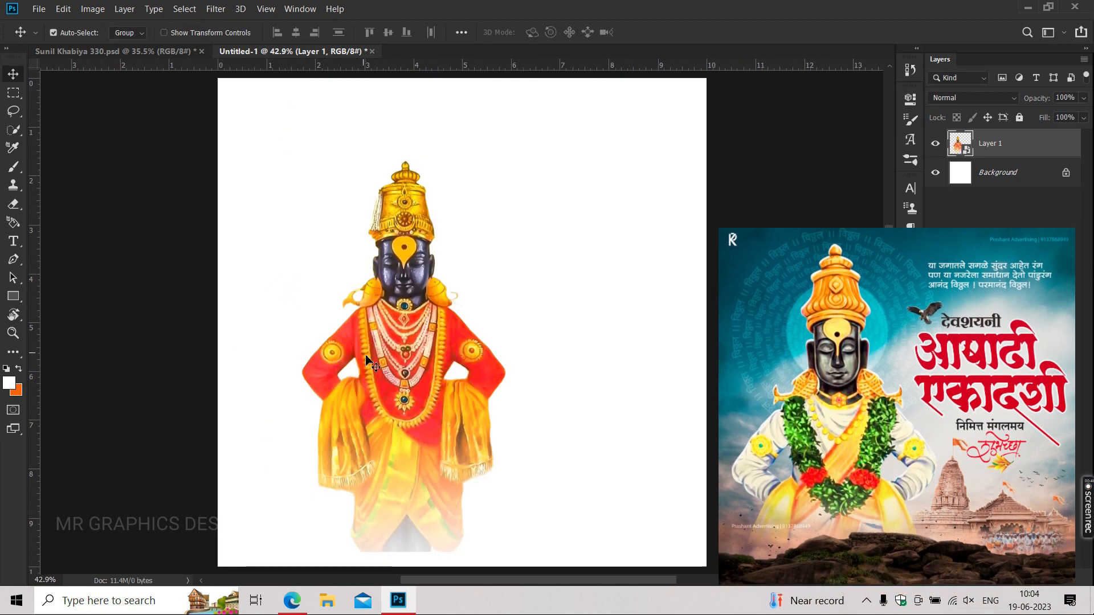
Move the deity figure slightly up and left, and enlarge it proportionally to about 60%.
{"action": "left_click_drag", "start_coordinate": [366, 356], "coordinate": [354, 318]}
{"action": "key", "text": "ctrl+t"}
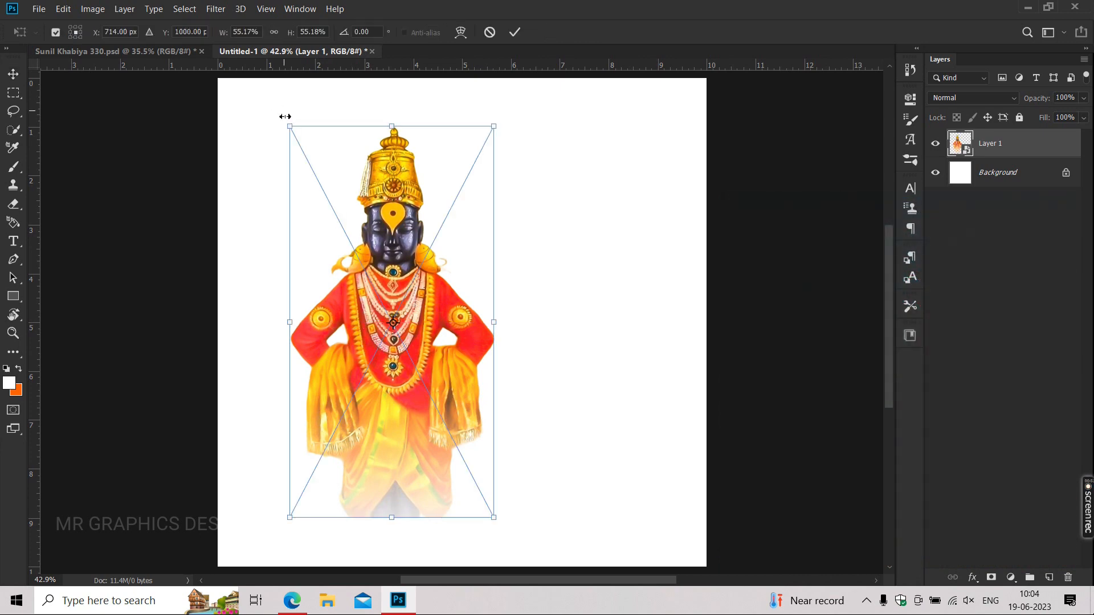
{"action": "left_click_drag", "start_coordinate": [285, 116], "coordinate": [261, 117]}
{"action": "key", "text": "Return"}
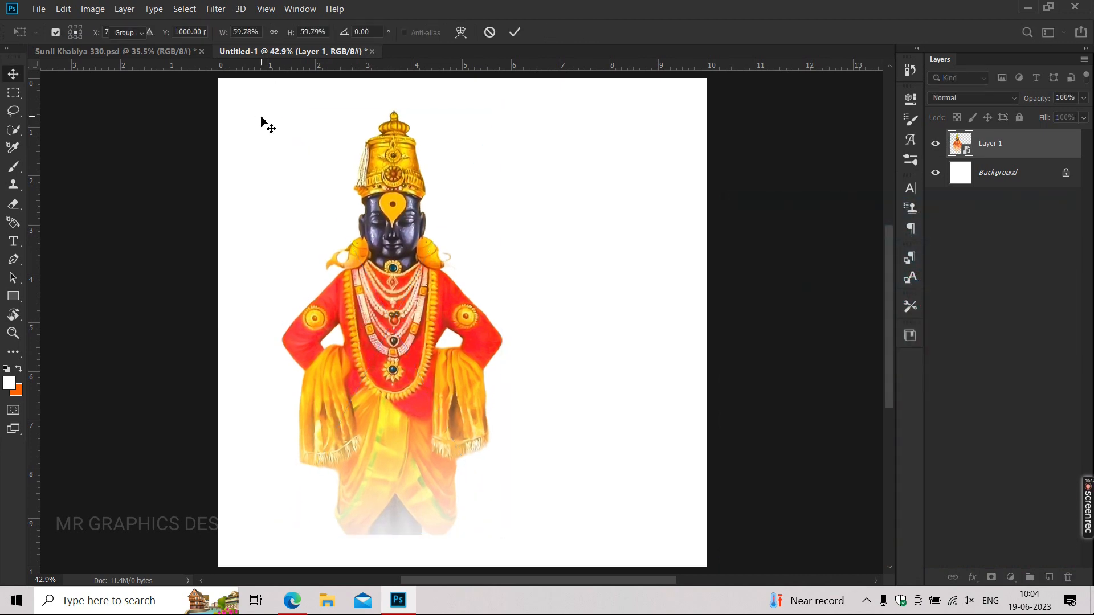
{"action": "left_click_drag", "start_coordinate": [398, 376], "coordinate": [396, 378]}
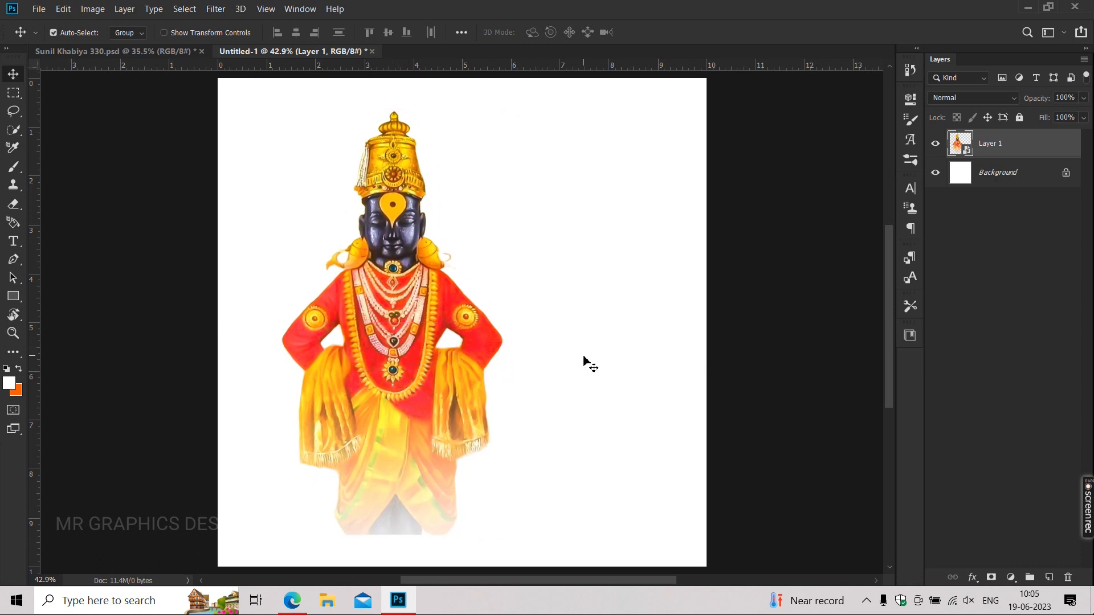
Bring the pink-to-blue backdrop in above Background and resize it to about 91% width and 103% height to cover the canvas.
{"action": "left_click", "coordinate": [995, 177]}
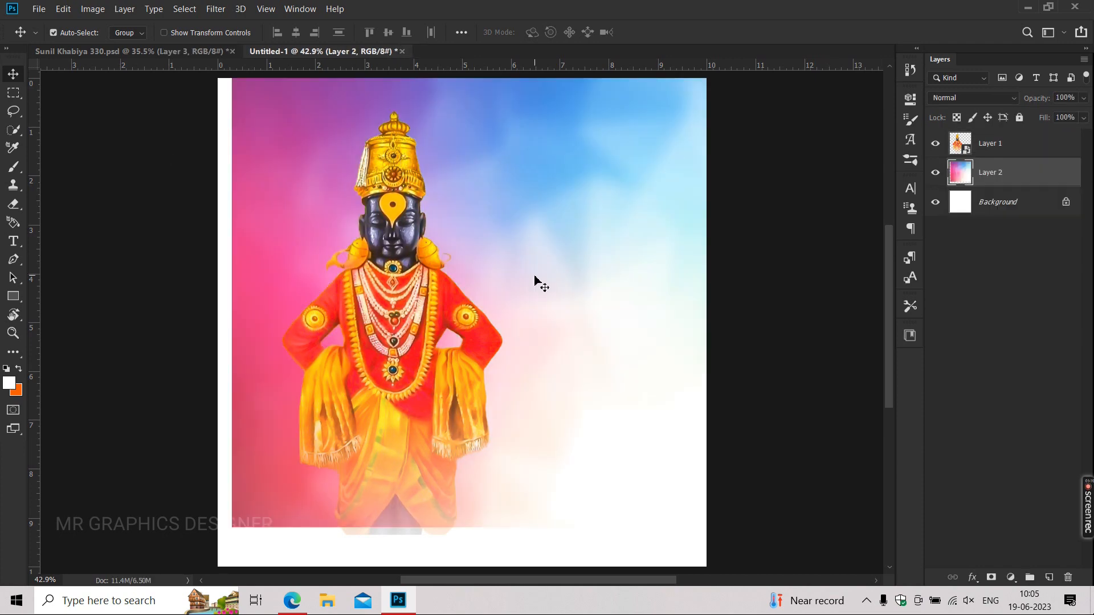
{"action": "left_click_drag", "start_coordinate": [533, 276], "coordinate": [496, 327]}
{"action": "key", "text": "ctrl+t"}
{"action": "scroll", "coordinate": [408, 294], "scroll_direction": "down", "scroll_amount": 2}
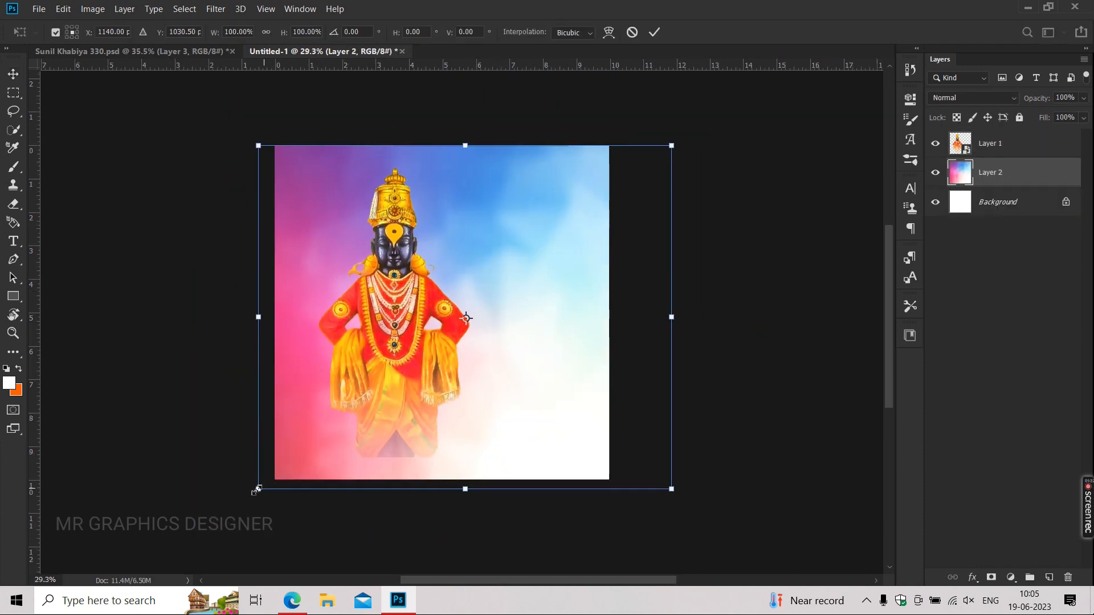
{"action": "left_click_drag", "start_coordinate": [251, 486], "coordinate": [266, 477]}
{"action": "left_click_drag", "start_coordinate": [383, 428], "coordinate": [380, 426]}
{"action": "left_click_drag", "start_coordinate": [443, 476], "coordinate": [443, 489]}
{"action": "left_click_drag", "start_coordinate": [246, 312], "coordinate": [255, 312]}
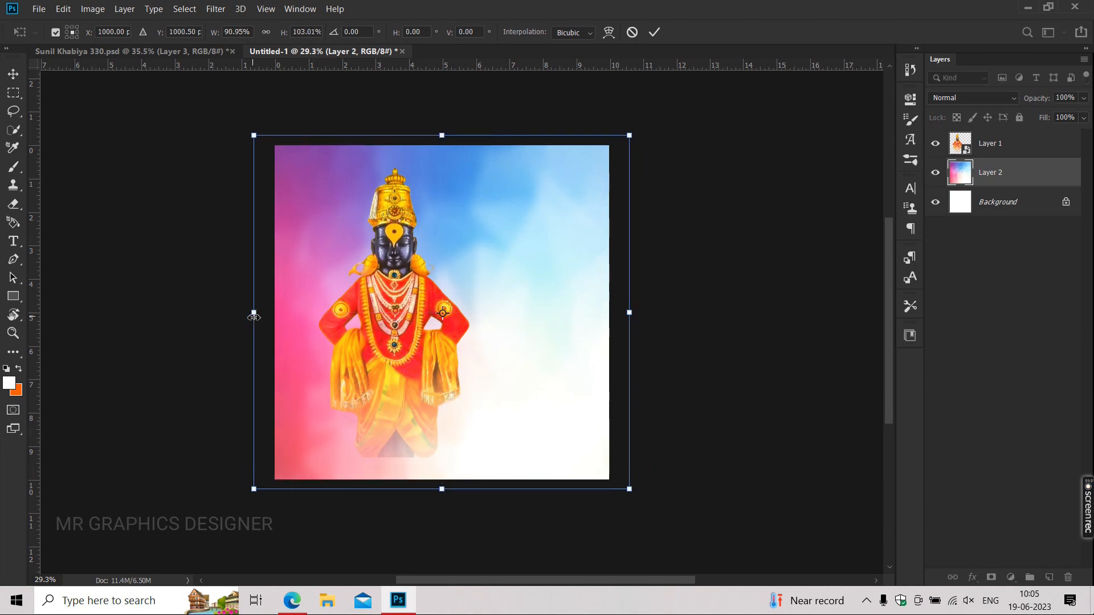
{"action": "key", "text": "Return"}
{"action": "key", "text": "ctrl+0"}
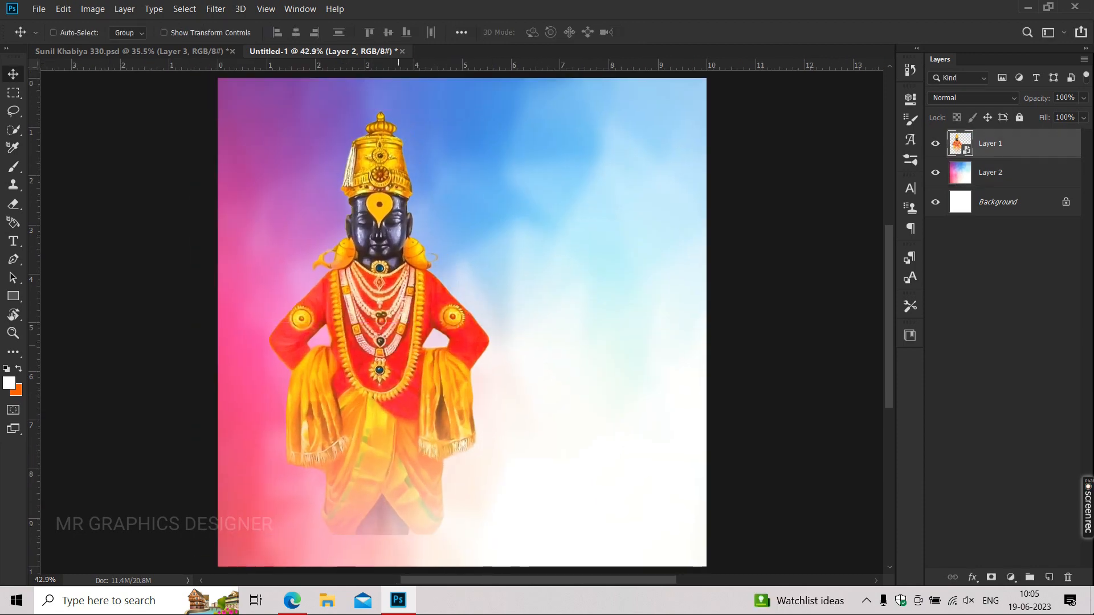
Place the pastel geometric image 7981 from Downloads as an embedded layer above the pink-to-blue backdrop.
{"action": "left_click", "coordinate": [38, 9]}
{"action": "left_click", "coordinate": [39, 9]}
{"action": "left_click", "coordinate": [39, 8]}
{"action": "left_click", "coordinate": [80, 264]}
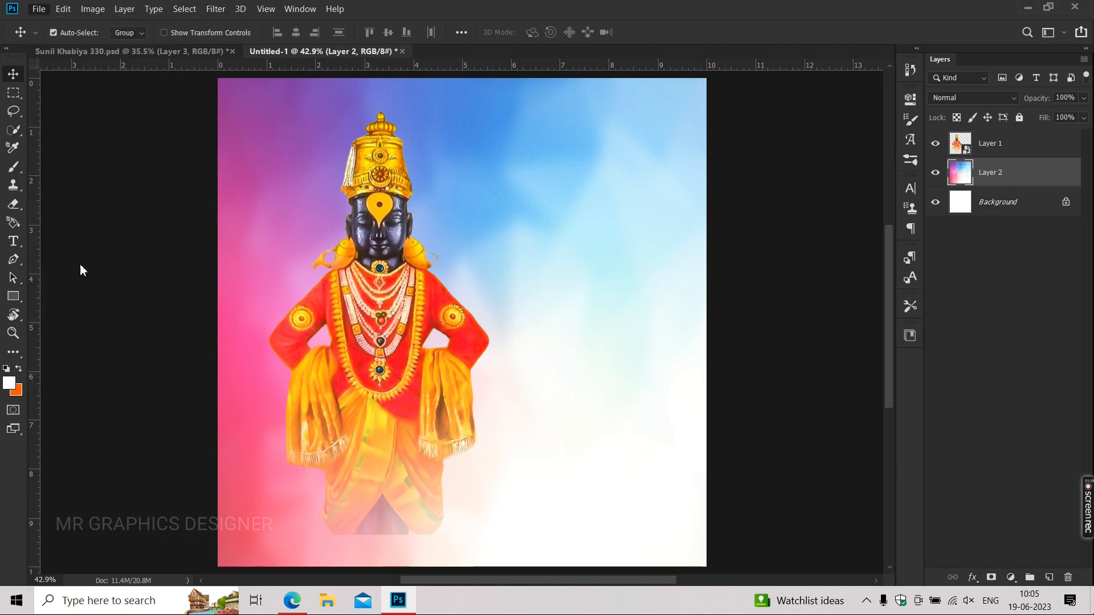
{"action": "left_click", "coordinate": [62, 365]}
{"action": "scroll", "coordinate": [816, 179], "scroll_direction": "down", "scroll_amount": 20}
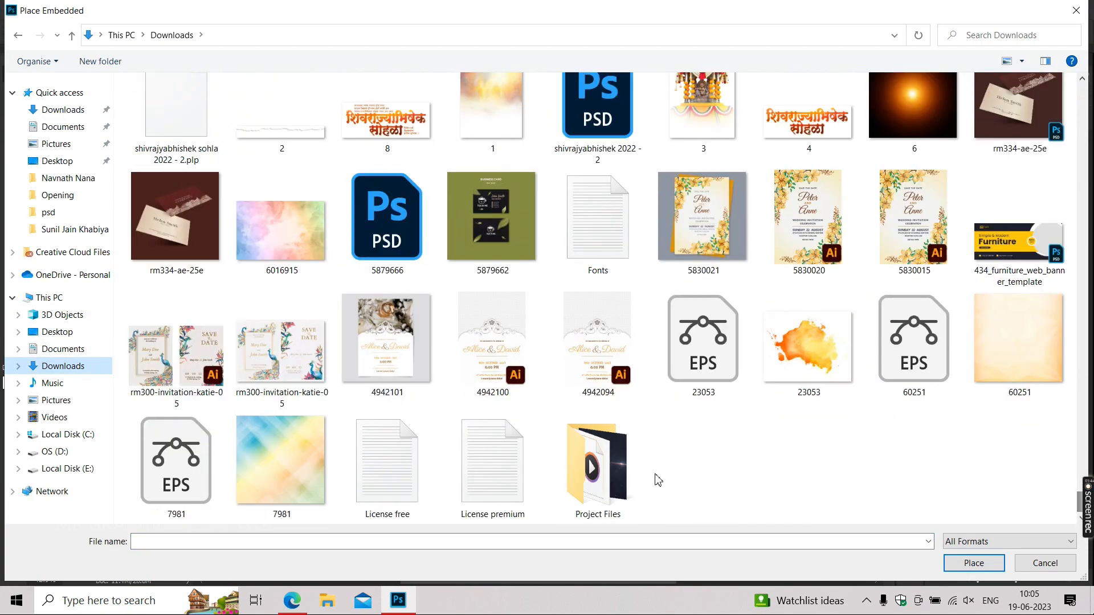
{"action": "left_click", "coordinate": [235, 475]}
{"action": "double_click", "coordinate": [236, 475]}
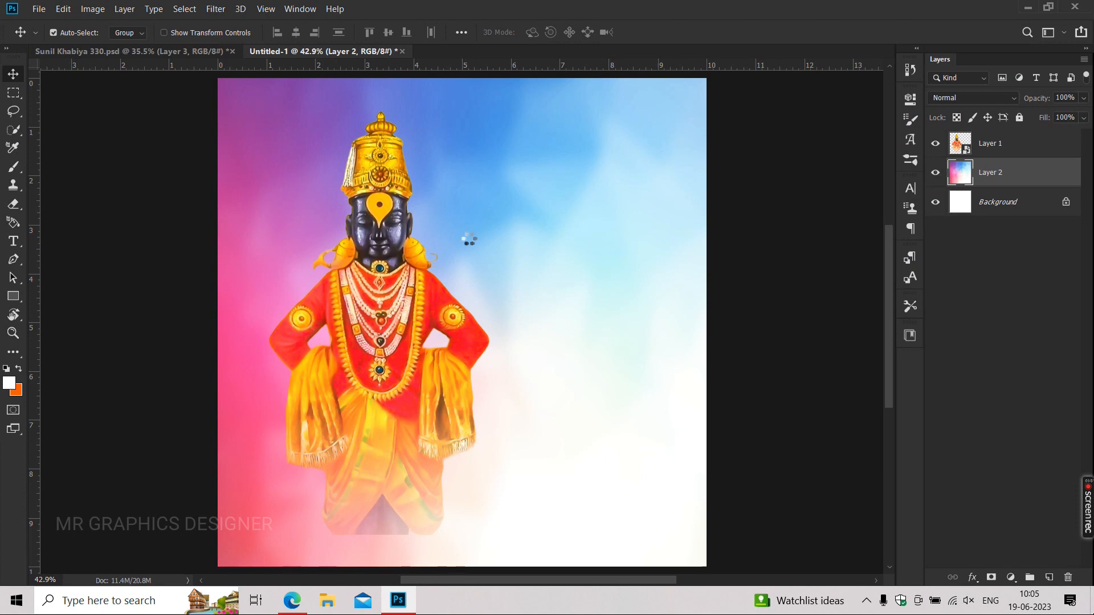
Place sky-sunset as an embedded layer beneath the deity and stretch its height to about 19.4% to cover the canvas.
{"action": "left_click", "coordinate": [39, 13]}
{"action": "left_click", "coordinate": [63, 266]}
{"action": "left_click", "coordinate": [1025, 174]}
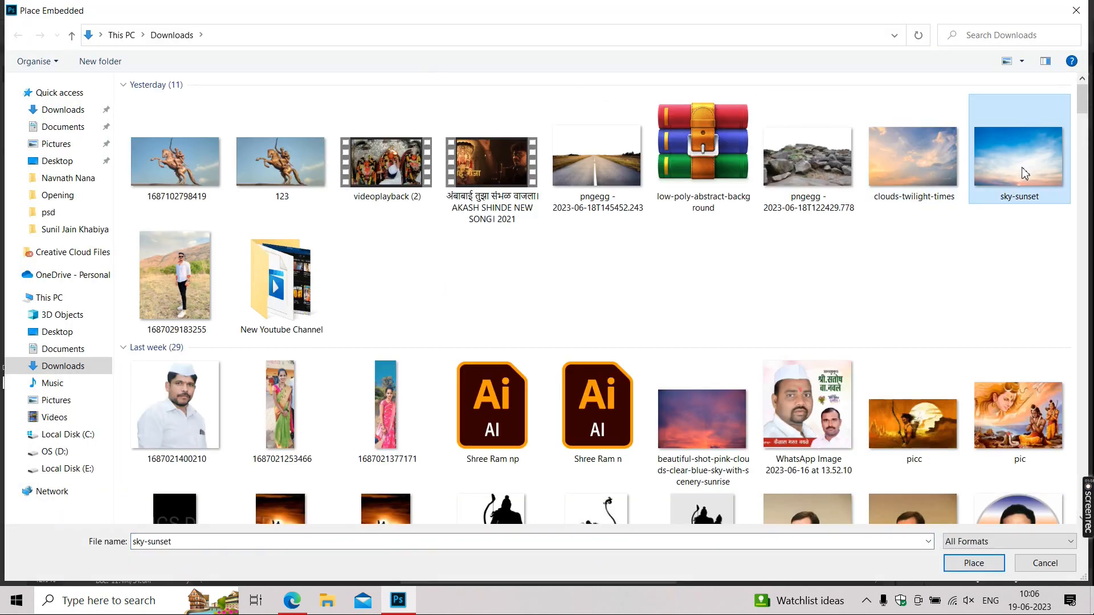
{"action": "double_click", "coordinate": [1025, 174]}
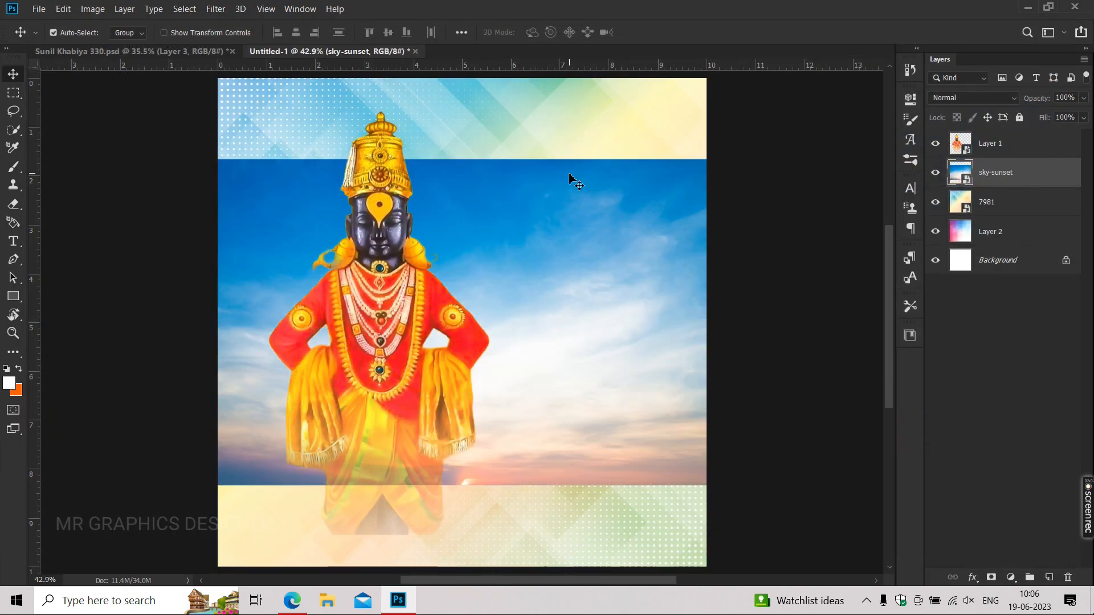
{"action": "left_click_drag", "start_coordinate": [467, 163], "coordinate": [464, 80]}
{"action": "key", "text": "Return"}
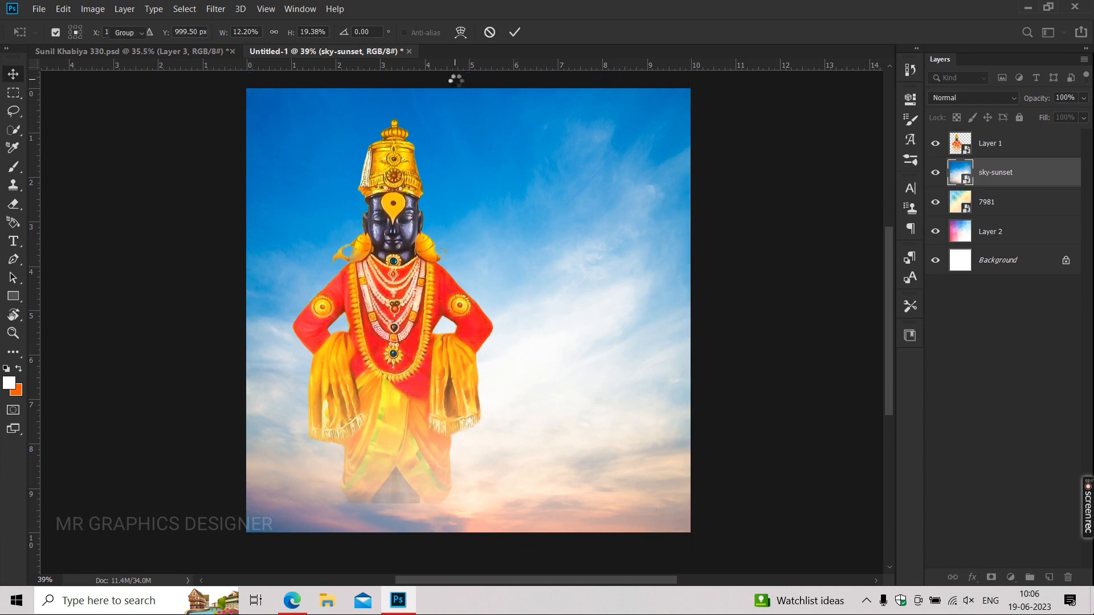
Add a layer mask to Layer 1 and fade out the deity figure's lower edge with a large soft eraser.
{"action": "left_click_drag", "start_coordinate": [383, 321], "coordinate": [393, 250]}
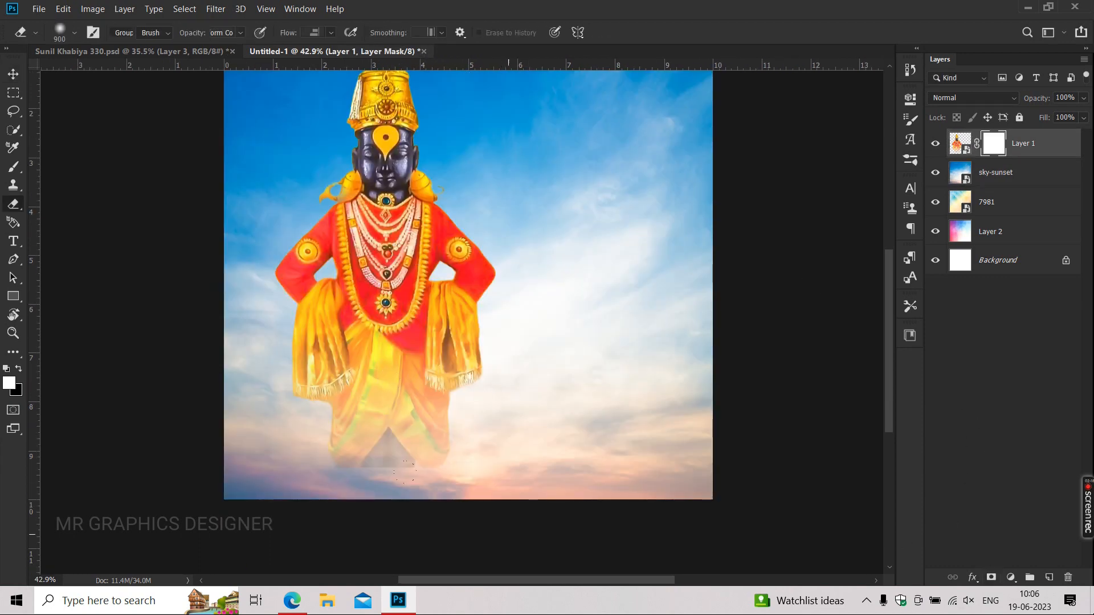
{"action": "key", "text": "v"}
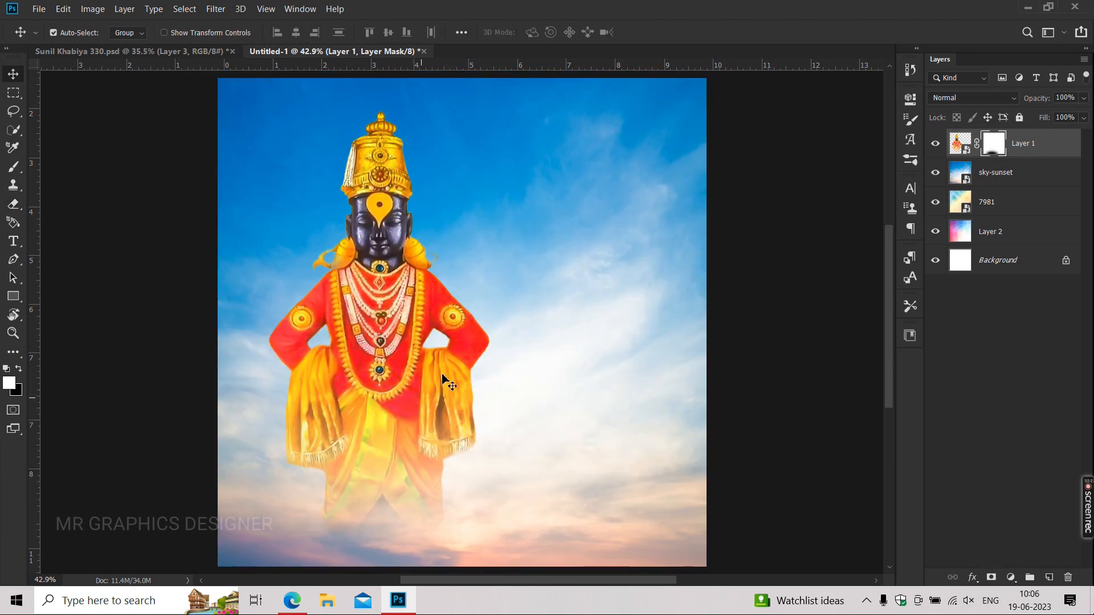
Open cine13.psd as a docked document and select its rock layer together with Photo Filter 2 and Exposure 2.
{"action": "left_click", "coordinate": [170, 286]}
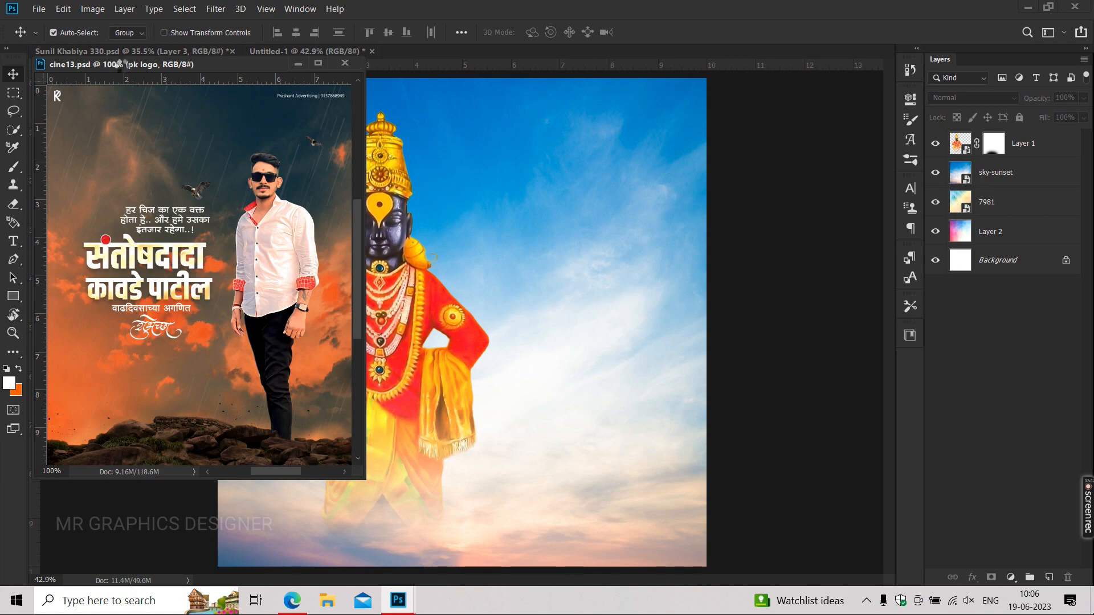
{"action": "left_click_drag", "start_coordinate": [130, 65], "coordinate": [275, 52]}
{"action": "left_click", "coordinate": [443, 508]}
{"action": "scroll", "coordinate": [993, 486], "scroll_direction": "down", "scroll_amount": 4}
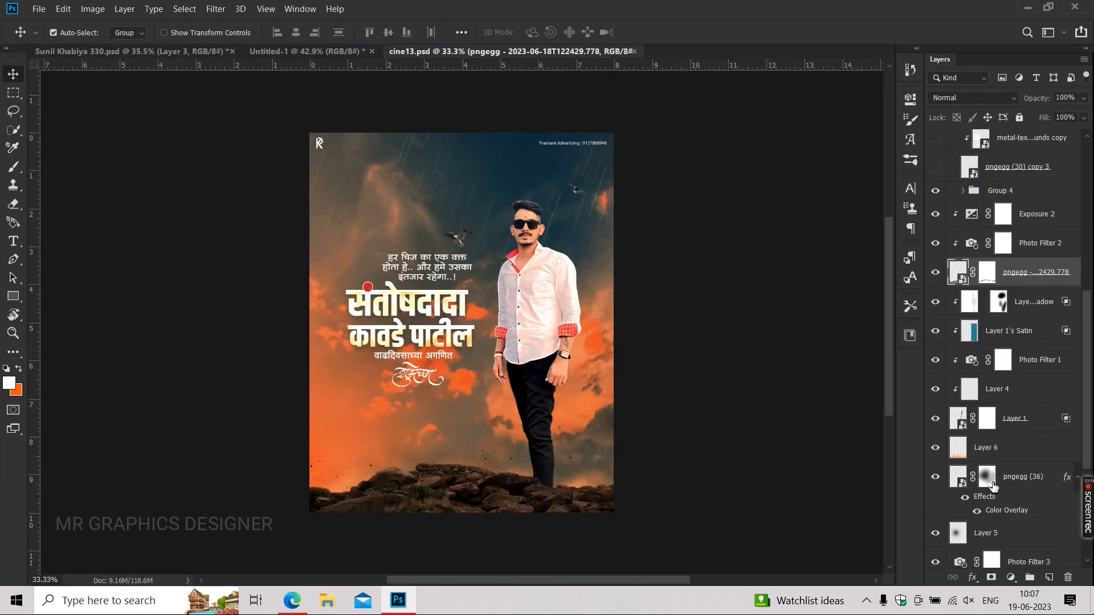
{"action": "left_click", "coordinate": [1032, 213], "text": "shift"}
{"action": "scroll", "coordinate": [969, 399], "scroll_direction": "down", "scroll_amount": 2}
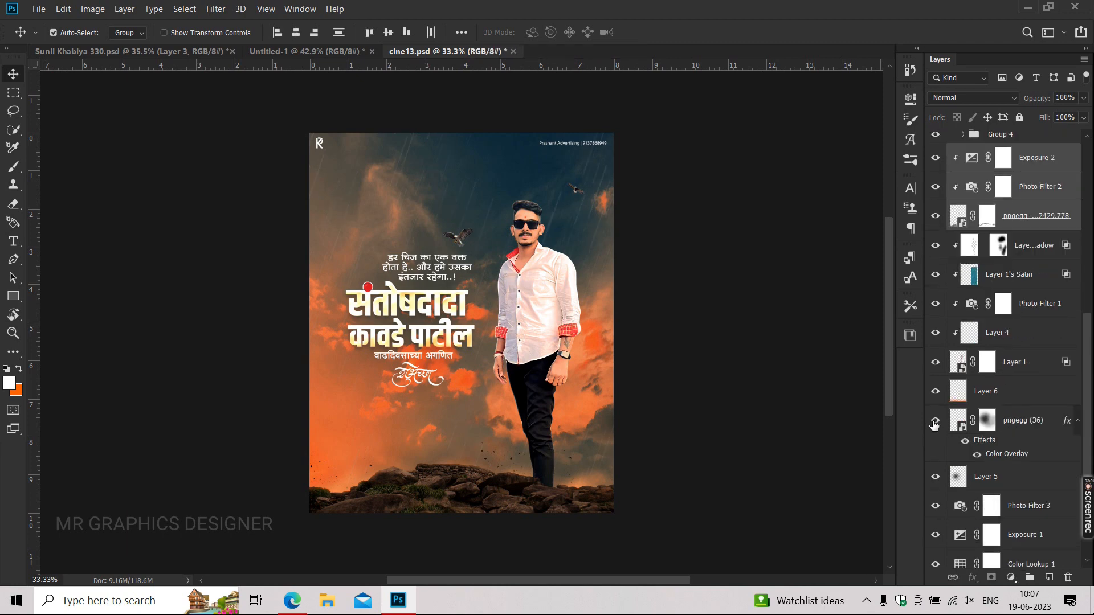
Add the two pngegg (30) copy layers with flying particles to the selection and copy everything into Untitled-1.
{"action": "scroll", "coordinate": [986, 445], "scroll_direction": "down", "scroll_amount": 4}
{"action": "left_click", "coordinate": [986, 443]}
{"action": "left_click", "coordinate": [997, 472], "text": "shift"}
{"action": "left_click_drag", "start_coordinate": [493, 497], "coordinate": [488, 422]}
Stretch the rocks and particles to about 118% width and lower them against the canvas's bottom edge.
{"action": "key", "text": "ctrl+t"}
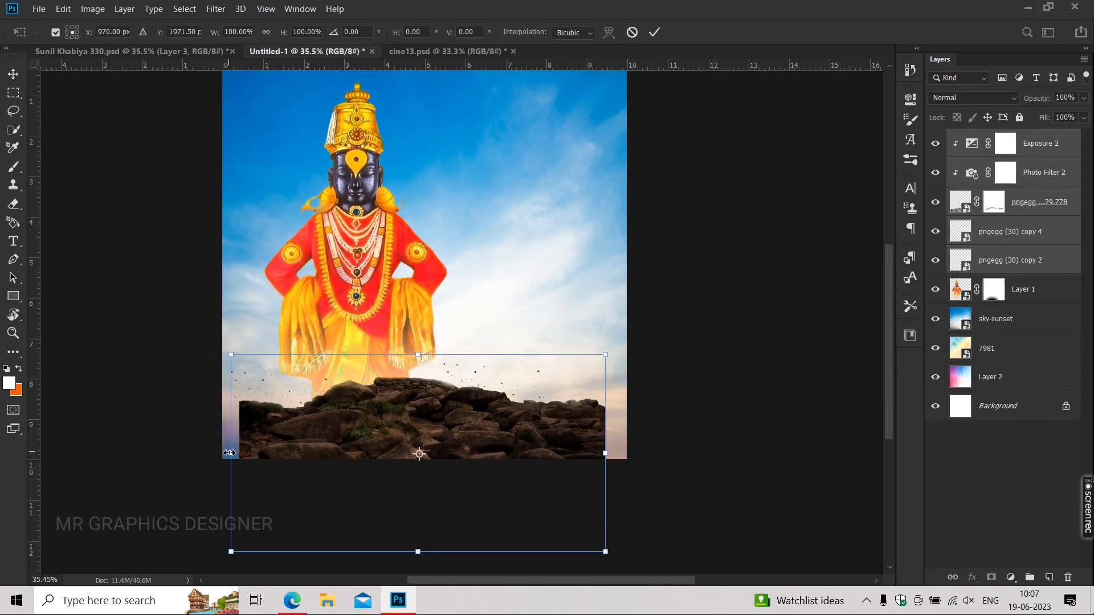
{"action": "left_click_drag", "start_coordinate": [230, 453], "coordinate": [196, 453]}
{"action": "key", "text": "Return"}
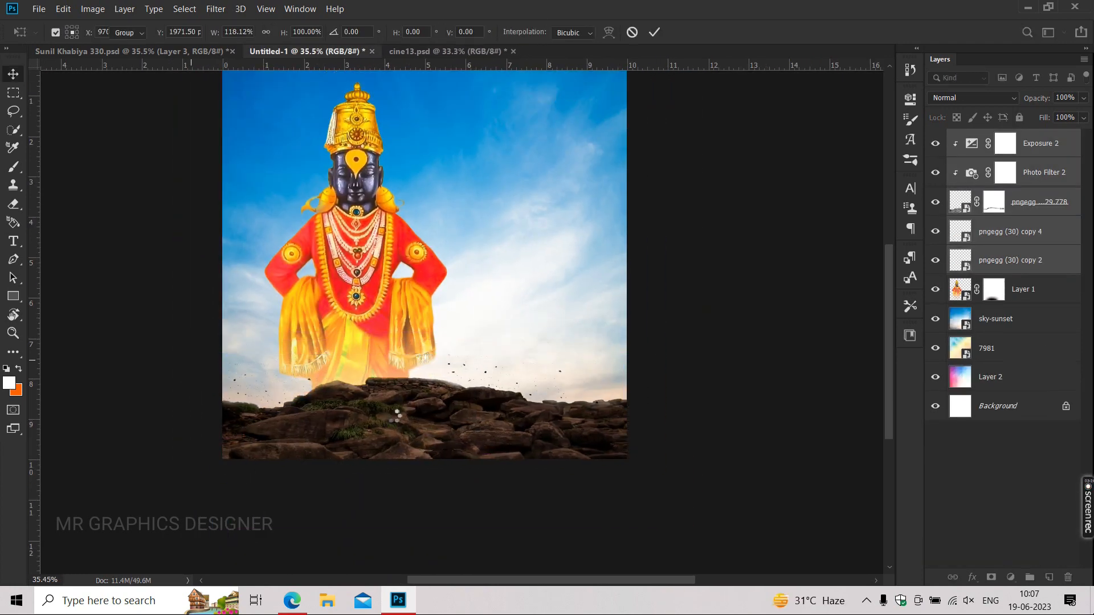
{"action": "left_click_drag", "start_coordinate": [397, 415], "coordinate": [397, 437]}
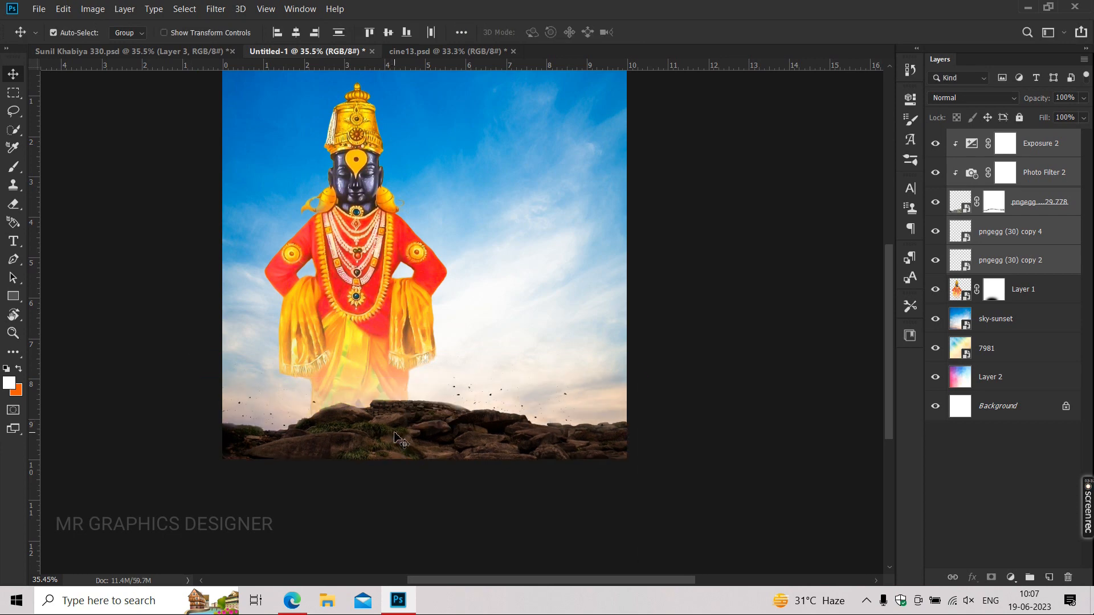
Browse the Downloads folder and drive E's God and god2 folders for an image to embed.
{"action": "scroll", "coordinate": [401, 440], "scroll_direction": "up", "scroll_amount": 1}
{"action": "left_click_drag", "start_coordinate": [368, 311], "coordinate": [363, 308]}
{"action": "left_click", "coordinate": [39, 9]}
{"action": "left_click", "coordinate": [48, 278]}
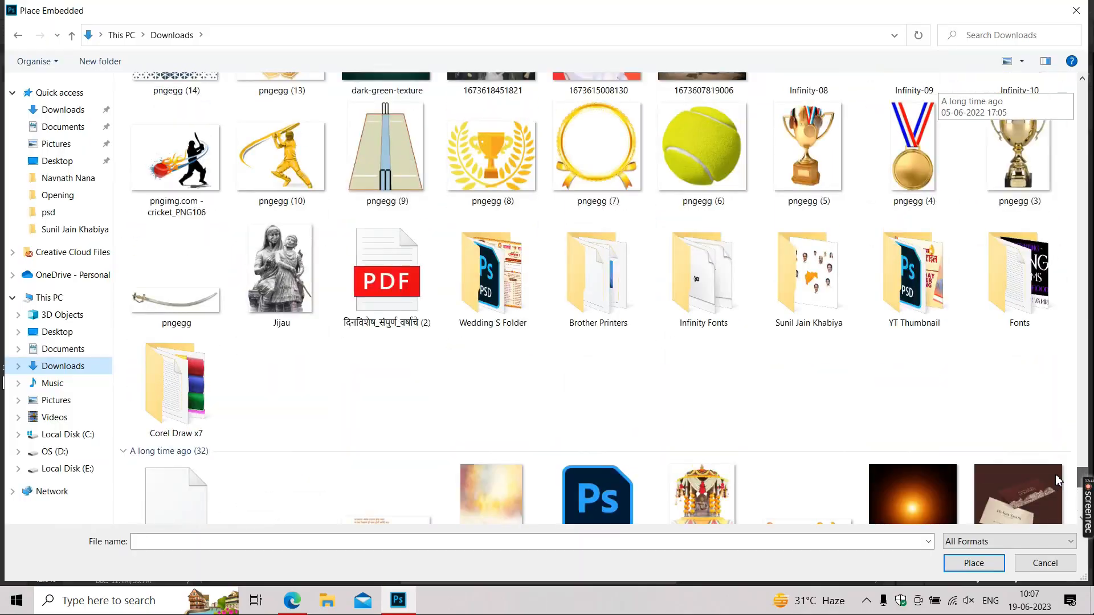
{"action": "left_click_drag", "start_coordinate": [1055, 474], "coordinate": [1066, 218]}
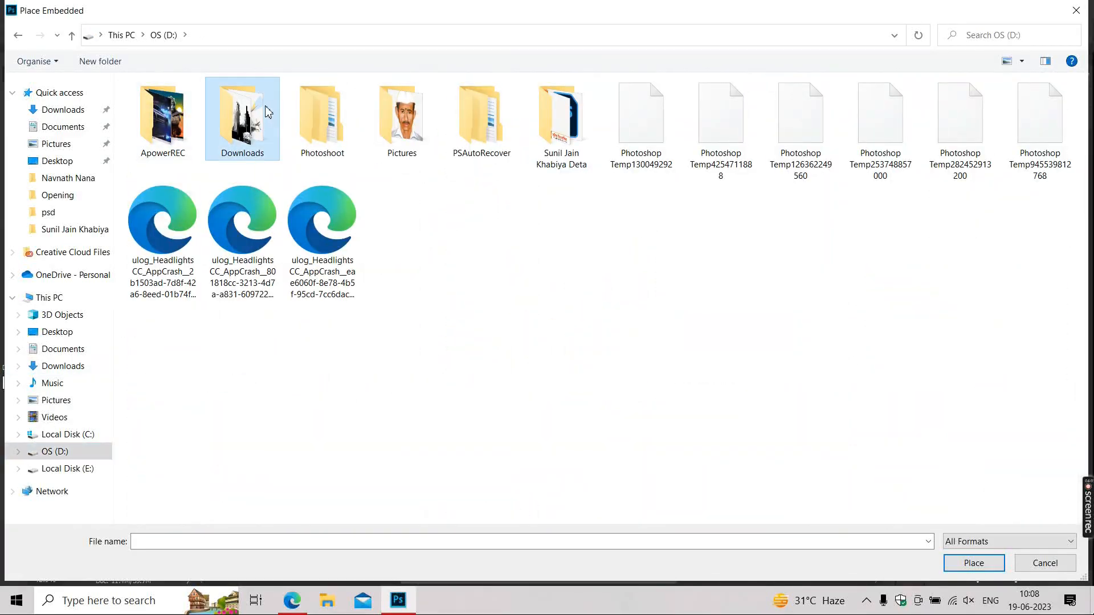
{"action": "left_click", "coordinate": [64, 468]}
{"action": "double_click", "coordinate": [203, 126]}
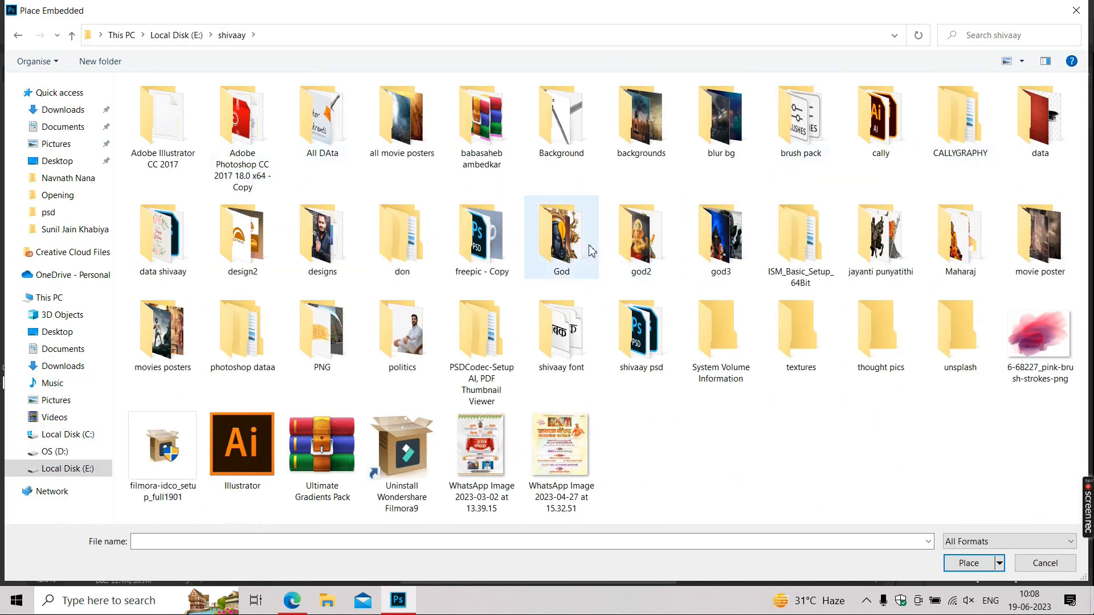
{"action": "double_click", "coordinate": [542, 273]}
{"action": "scroll", "coordinate": [540, 285], "scroll_direction": "down", "scroll_amount": 2}
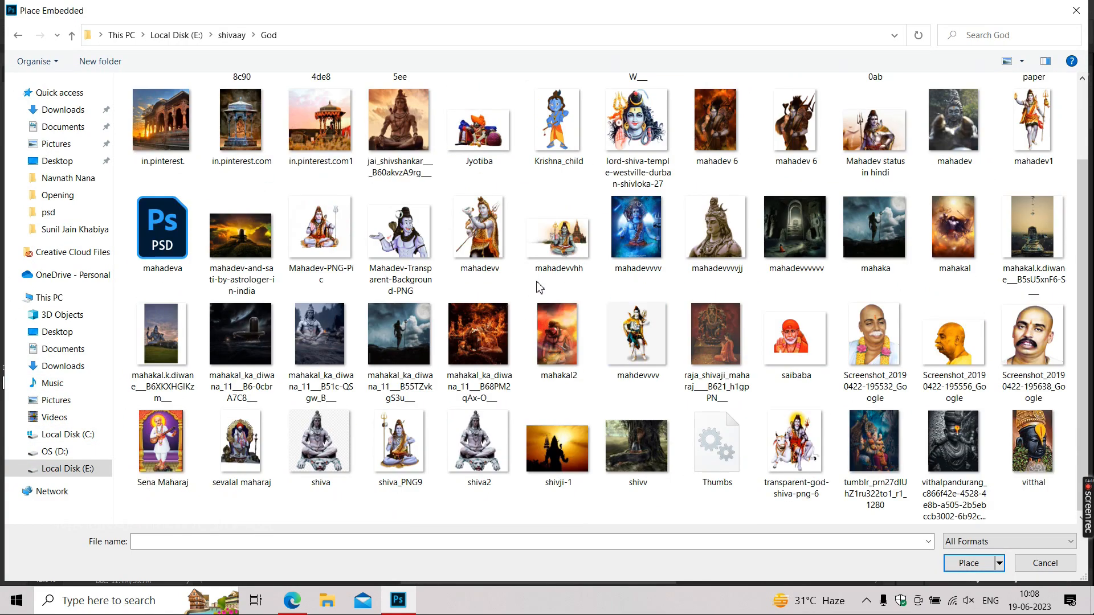
{"action": "key", "text": "BackSpace"}
{"action": "double_click", "coordinate": [634, 251]}
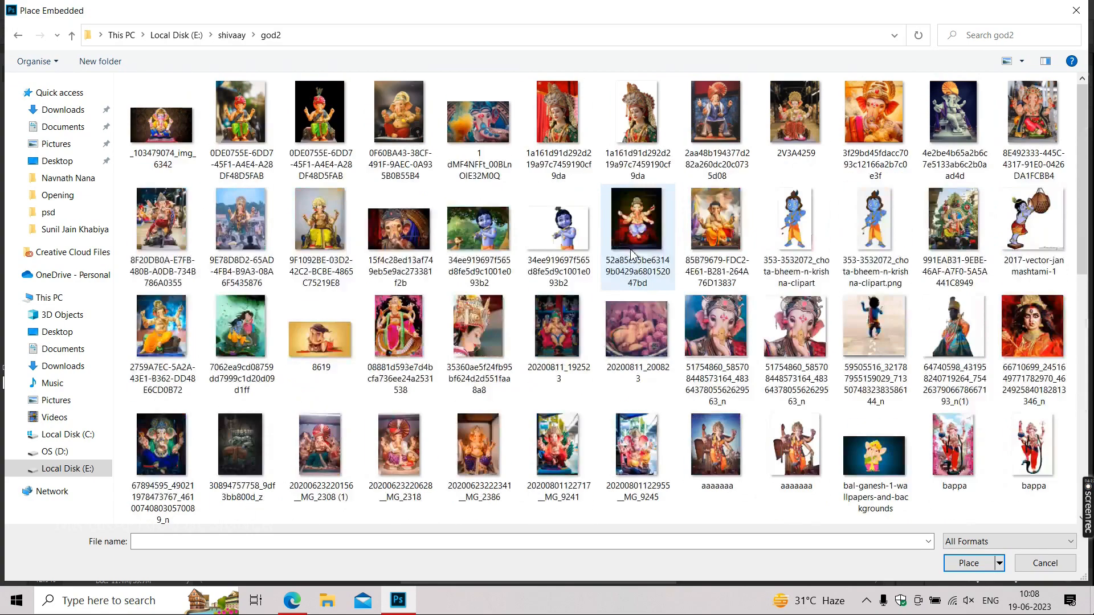
{"action": "left_click", "coordinate": [634, 245]}
{"action": "key", "text": "BackSpace"}
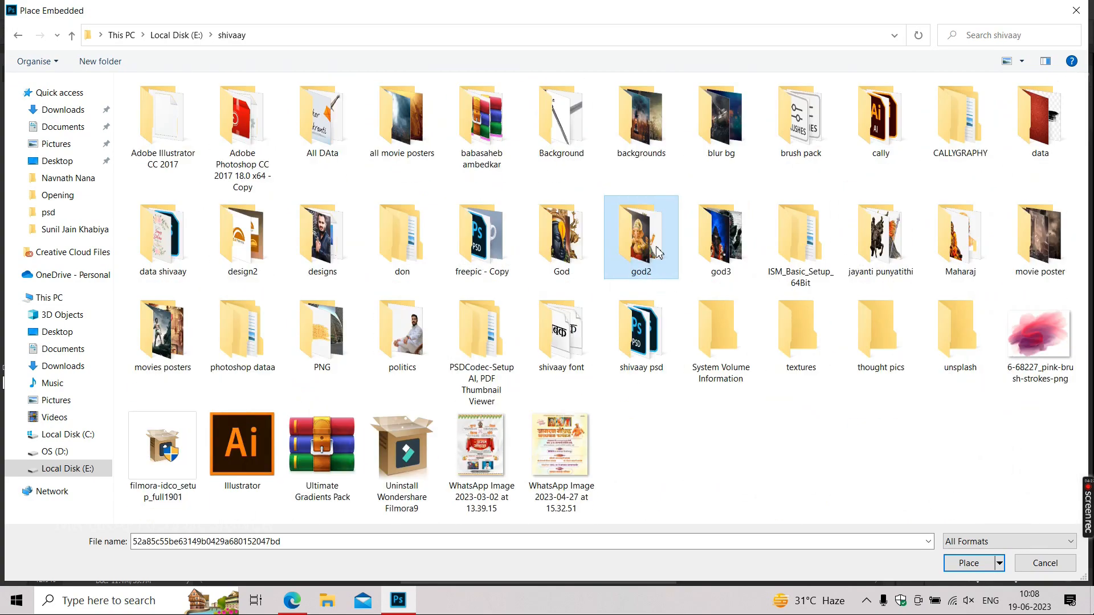
Embed EDITING GURU VITTHAL PNG from drive D's Downloads, bluetooth, Ashadhi Ekadashi Banner 2021 folder.
{"action": "left_click", "coordinate": [55, 452]}
{"action": "double_click", "coordinate": [217, 131]}
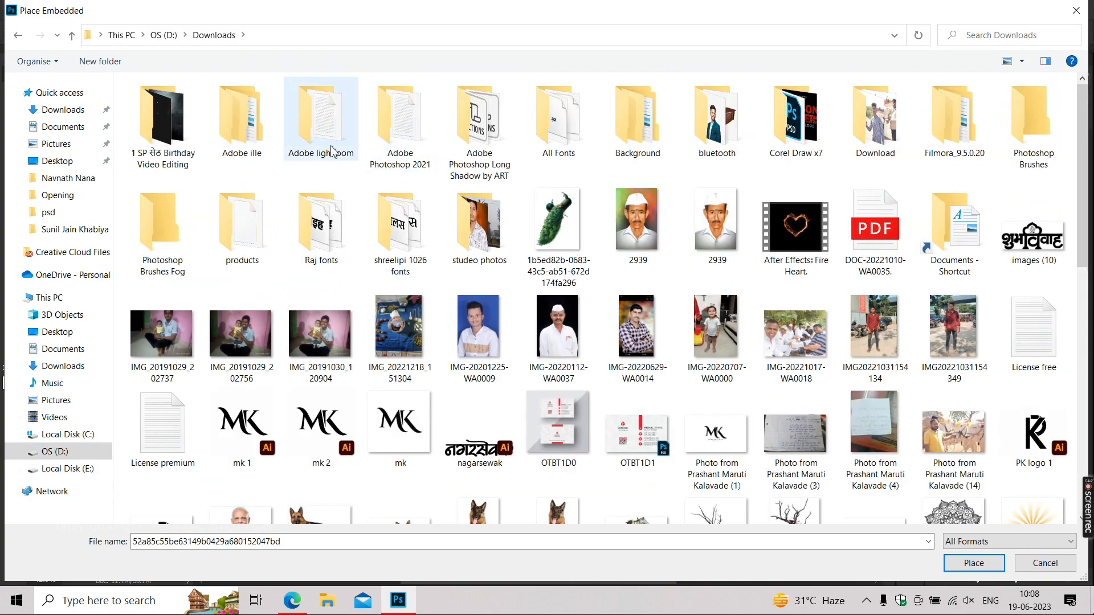
{"action": "double_click", "coordinate": [718, 120]}
{"action": "left_click", "coordinate": [208, 253]}
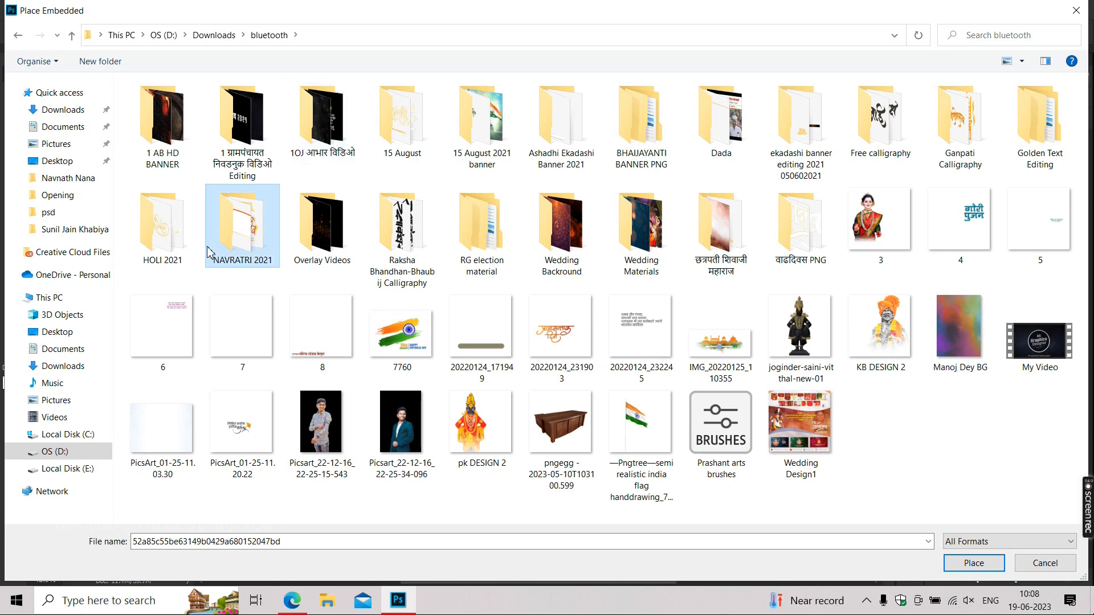
{"action": "double_click", "coordinate": [563, 131]}
{"action": "left_click", "coordinate": [621, 140]}
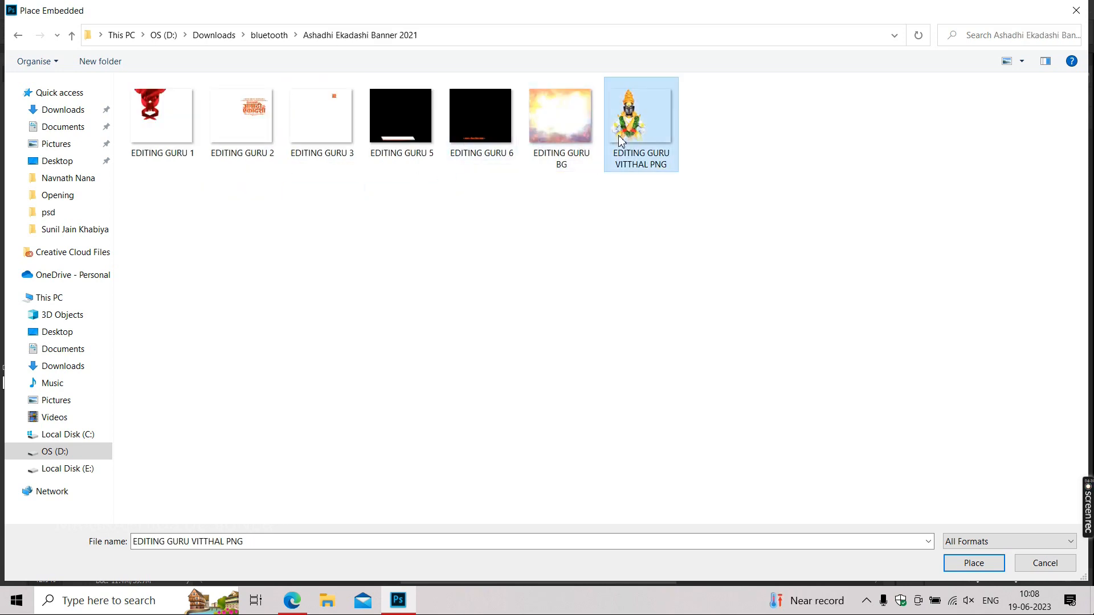
{"action": "double_click", "coordinate": [621, 140]}
{"action": "key", "text": "Return"}
Hide the old deity figure in Layer 1, then enlarge the garlanded Vitthal and position it rising behind the rocks.
{"action": "left_click", "coordinate": [457, 308]}
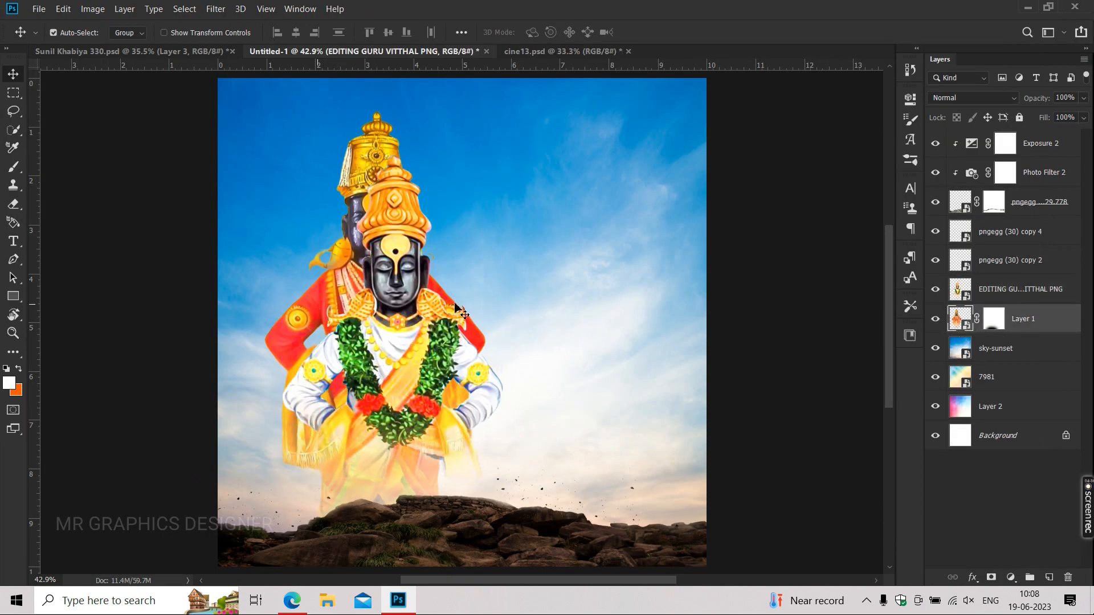
{"action": "left_click_drag", "start_coordinate": [363, 392], "coordinate": [357, 383]}
{"action": "key", "text": "ctrl+t"}
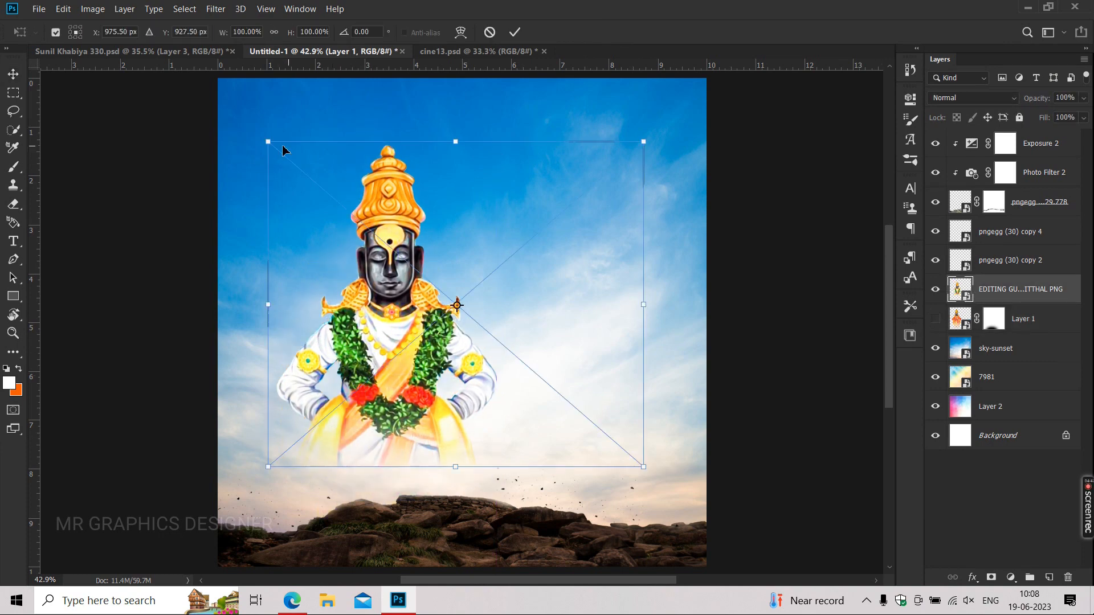
{"action": "left_click_drag", "start_coordinate": [269, 143], "coordinate": [207, 115]}
{"action": "key", "text": "Return"}
{"action": "left_click_drag", "start_coordinate": [355, 398], "coordinate": [374, 398]}
{"action": "scroll", "coordinate": [343, 398], "scroll_direction": "down", "scroll_amount": 1}
{"action": "scroll", "coordinate": [344, 398], "scroll_direction": "up", "scroll_amount": 1}
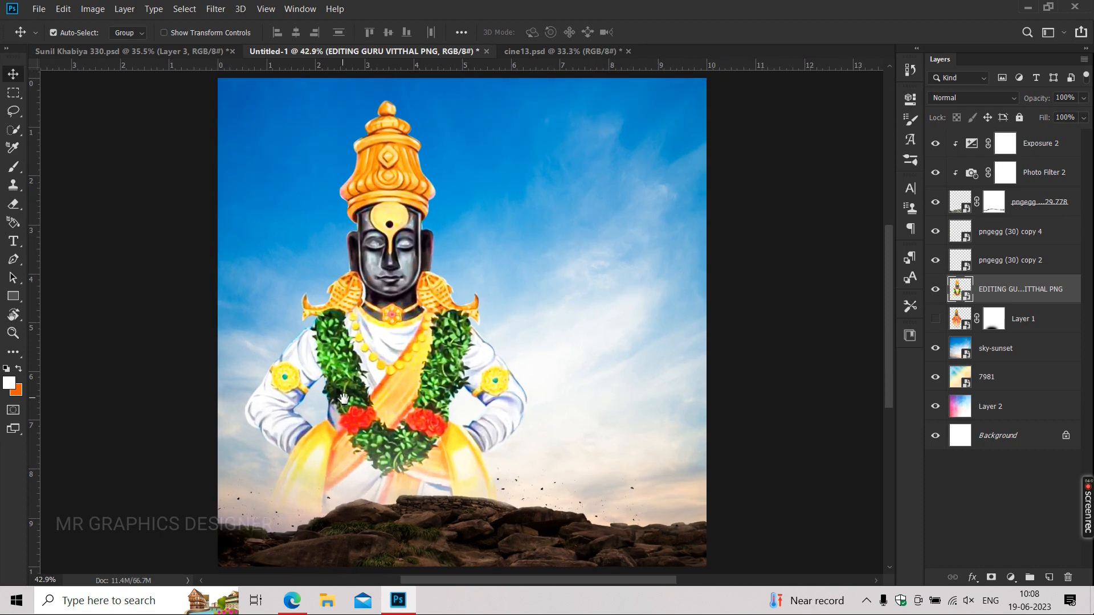
{"action": "scroll", "coordinate": [343, 398], "scroll_direction": "down", "scroll_amount": 1}
{"action": "scroll", "coordinate": [344, 399], "scroll_direction": "up", "scroll_amount": 1}
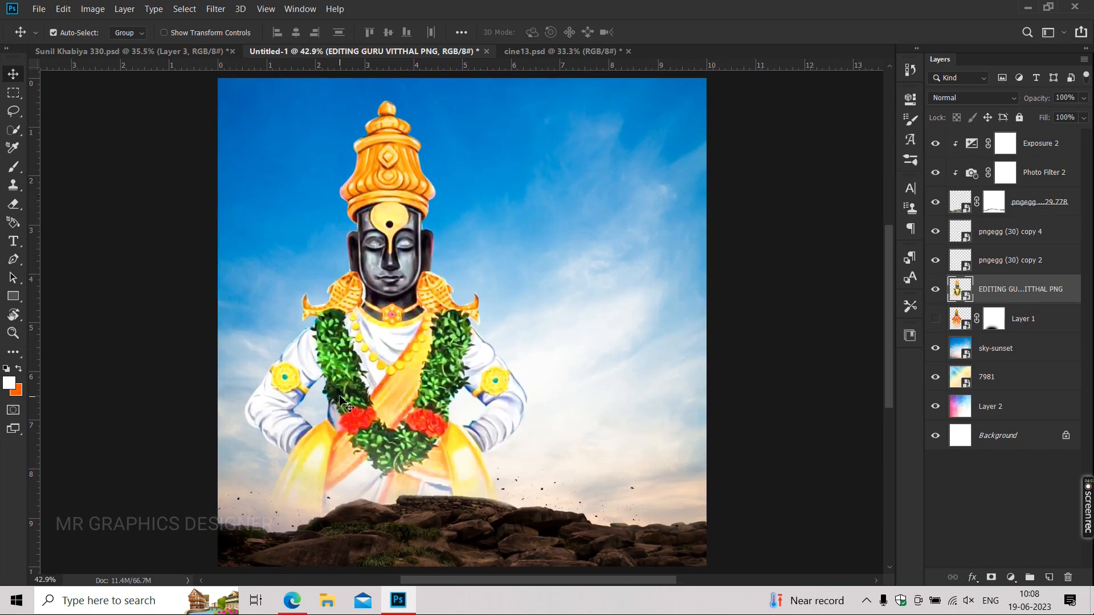
{"action": "left_click", "coordinate": [420, 532]}
{"action": "mouse_move", "coordinate": [1077, 114]}
{"action": "left_mouse_down"}
{"action": "mouse_move", "coordinate": [1064, 114]}
{"action": "mouse_move", "coordinate": [1085, 115]}
{"action": "left_mouse_up"}
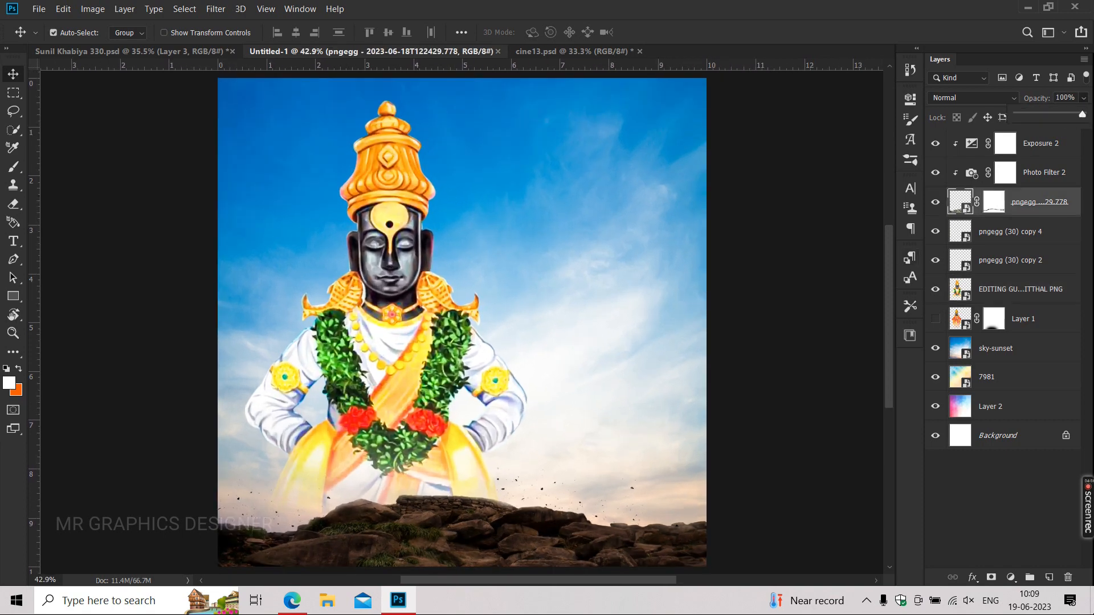
{"action": "left_click", "coordinate": [1056, 147]}
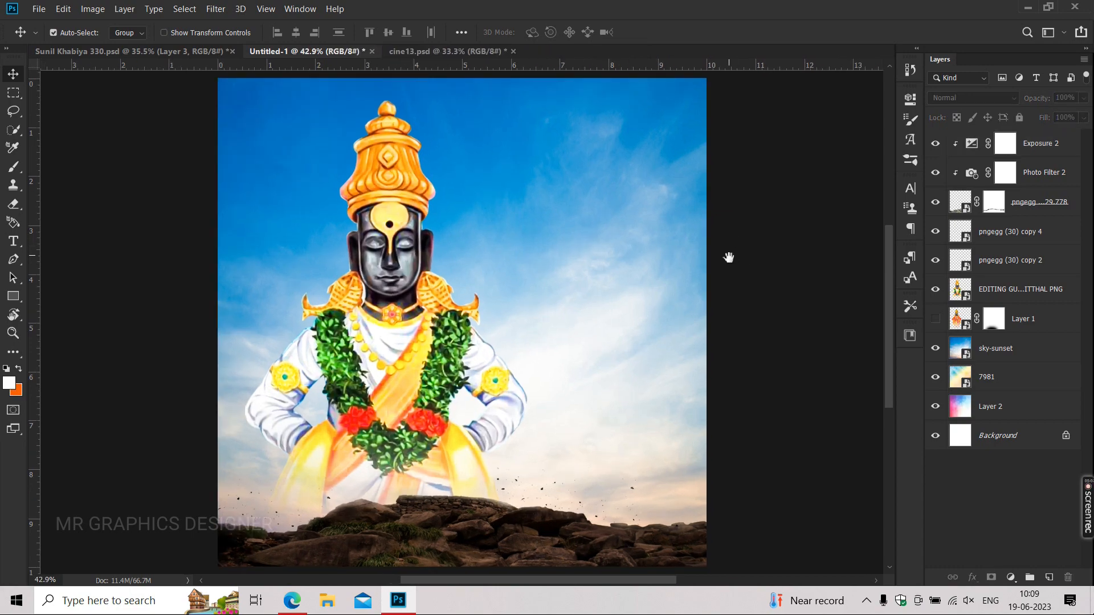
{"action": "left_click_drag", "start_coordinate": [727, 255], "coordinate": [704, 261]}
Enlarge the pngegg (30) copy 4 particles slightly above the left end of the rocks.
{"action": "left_click", "coordinate": [984, 234]}
{"action": "key", "text": "ctrl+t"}
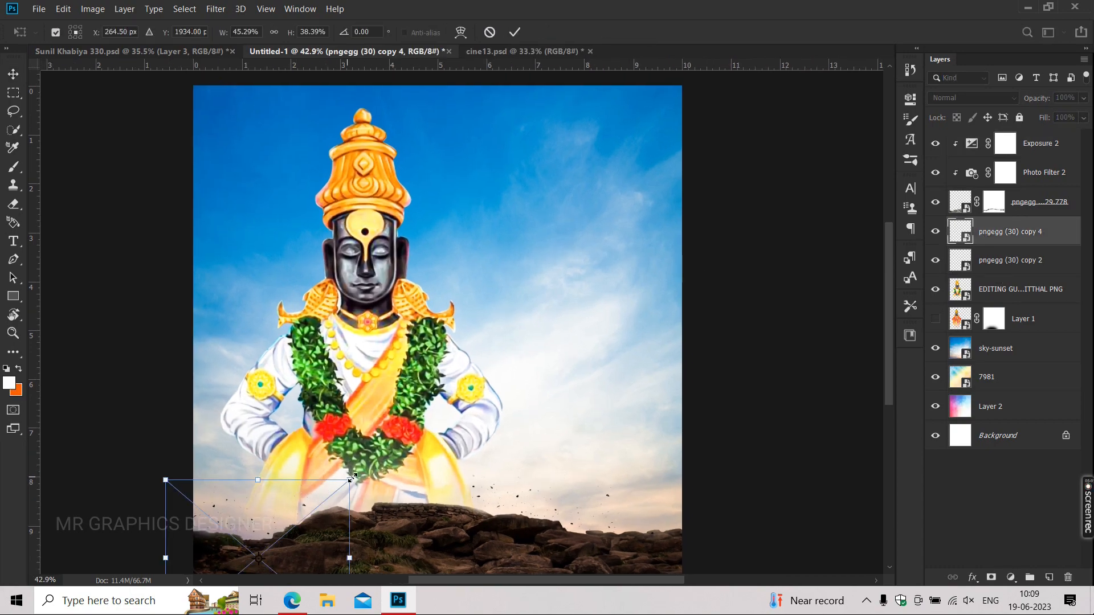
{"action": "mouse_move", "coordinate": [351, 479]}
{"action": "left_mouse_down"}
{"action": "mouse_move", "coordinate": [378, 430]}
{"action": "mouse_move", "coordinate": [356, 219]}
{"action": "mouse_move", "coordinate": [348, 469]}
{"action": "left_mouse_up"}
{"action": "scroll", "coordinate": [377, 431], "scroll_direction": "down", "scroll_amount": 1}
{"action": "scroll", "coordinate": [376, 433], "scroll_direction": "up", "scroll_amount": 7}
{"action": "scroll", "coordinate": [356, 219], "scroll_direction": "down", "scroll_amount": 4}
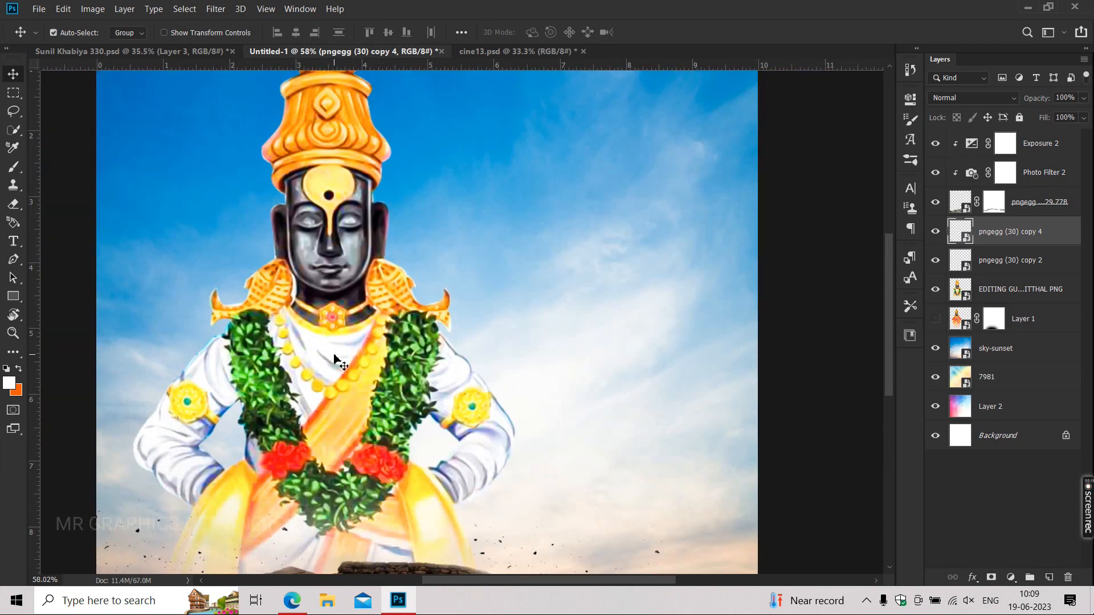
{"action": "scroll", "coordinate": [545, 259], "scroll_direction": "down", "scroll_amount": 2}
Add an Exposure adjustment above the sky-sunset layer with gamma correction 0.46 and a slight exposure tweak.
{"action": "left_click", "coordinate": [543, 253]}
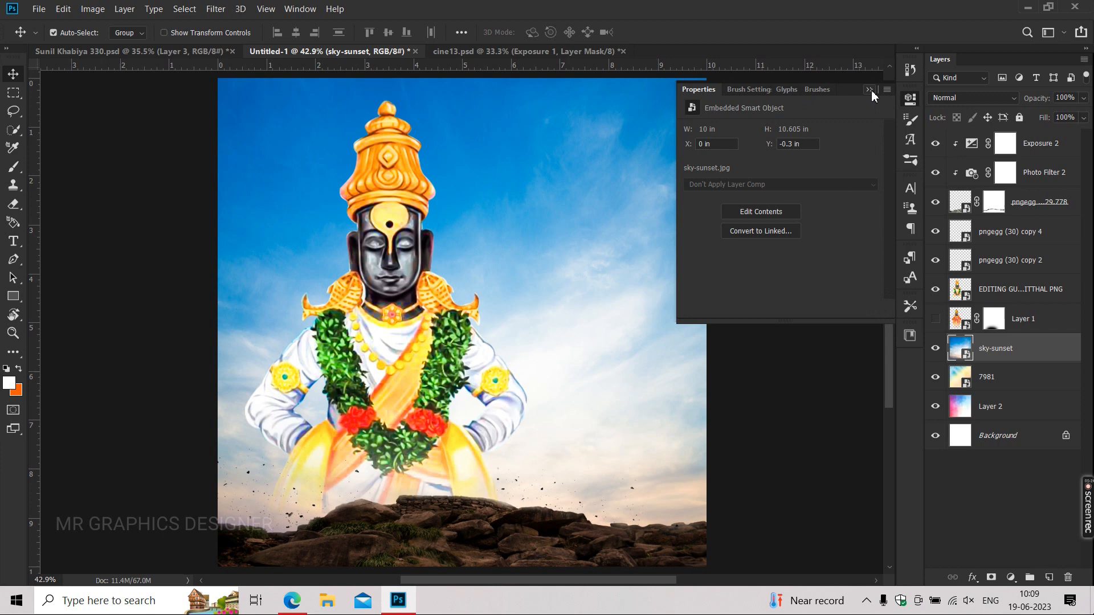
{"action": "left_click", "coordinate": [870, 90]}
{"action": "left_click", "coordinate": [1010, 577]}
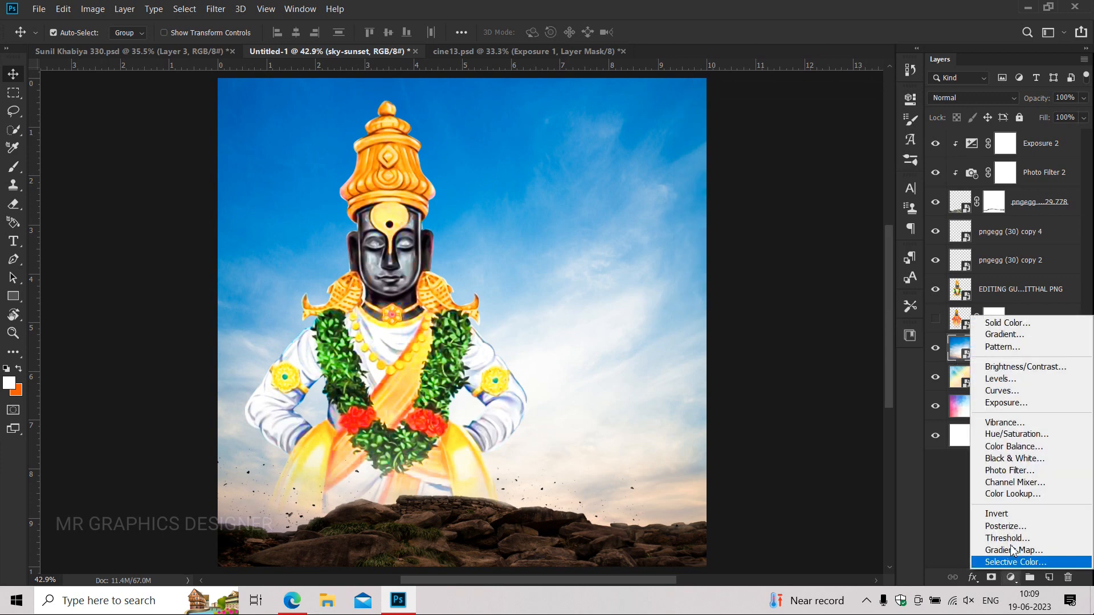
{"action": "left_click", "coordinate": [1001, 403]}
{"action": "left_click_drag", "start_coordinate": [781, 218], "coordinate": [825, 223]}
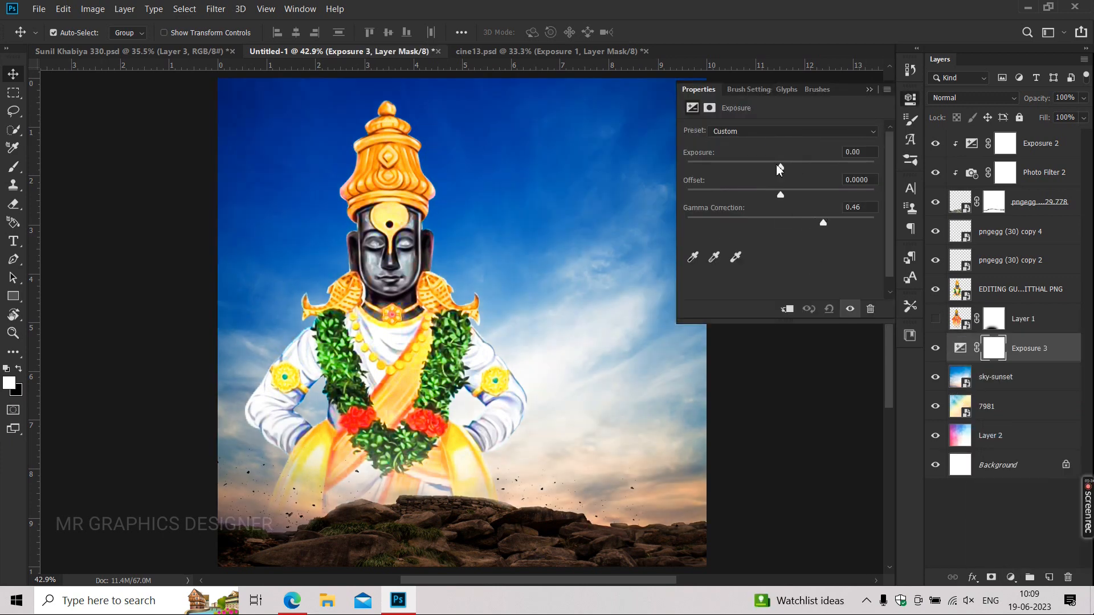
{"action": "left_click_drag", "start_coordinate": [780, 169], "coordinate": [782, 166]}
{"action": "left_click", "coordinate": [870, 90]}
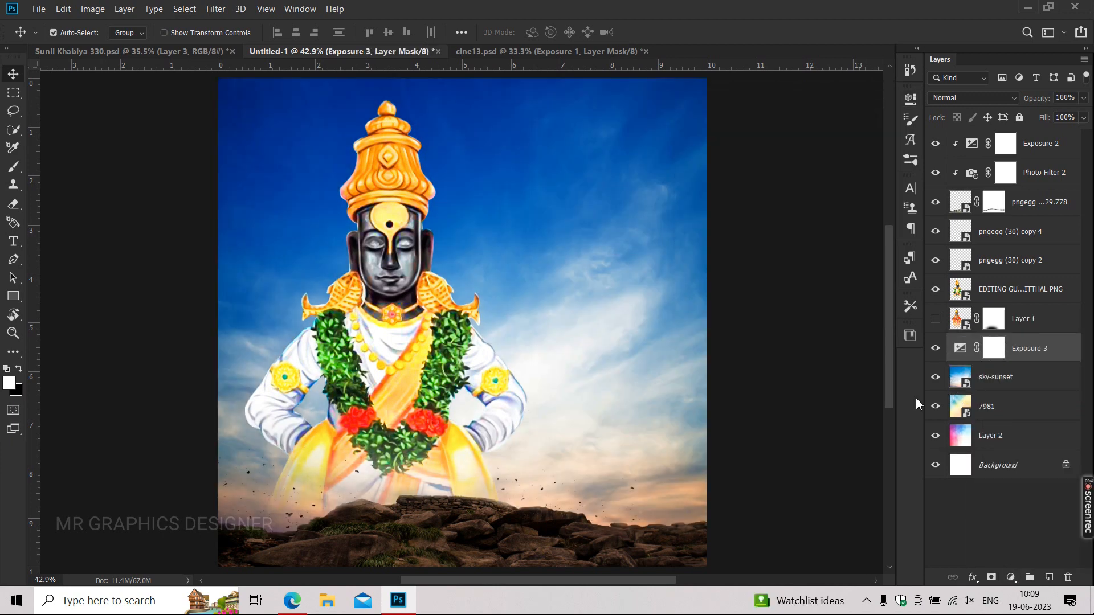
Add a Color Lookup adjustment above Exposure 3 using the 3D LUT that follows Augusta by editor belal 5.cube.
{"action": "left_click", "coordinate": [1010, 577]}
{"action": "left_click", "coordinate": [1010, 503]}
{"action": "left_click", "coordinate": [805, 132]}
{"action": "left_click", "coordinate": [786, 186]}
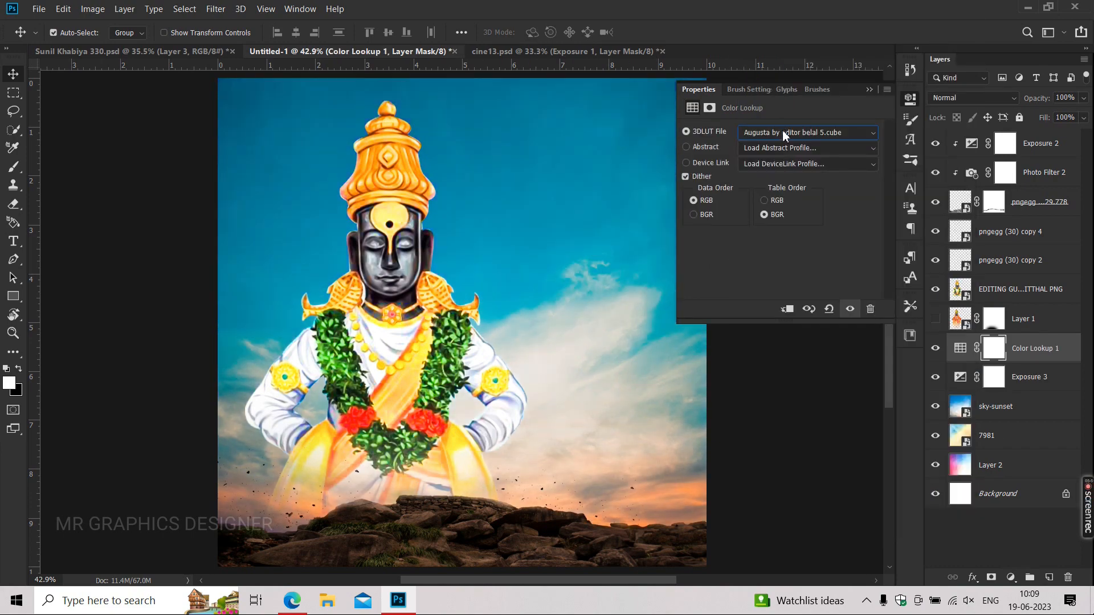
{"action": "key", "text": "Down"}
{"action": "left_click", "coordinate": [870, 89]}
{"action": "scroll", "coordinate": [672, 249], "scroll_direction": "up", "scroll_amount": 2}
{"action": "left_click_drag", "start_coordinate": [645, 254], "coordinate": [583, 261]}
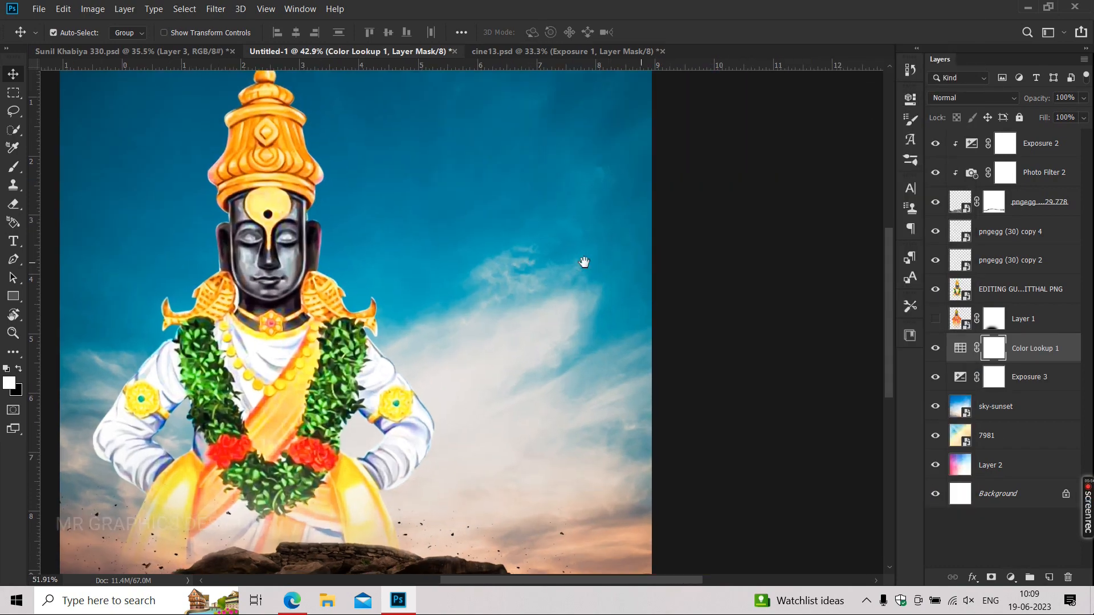
{"action": "scroll", "coordinate": [513, 288], "scroll_direction": "down", "scroll_amount": 2}
Add a new layer above Color Lookup 1 and paint white clouds on both sides of the deity, reducing the cloud brush to 1600.
{"action": "left_click", "coordinate": [1049, 577]}
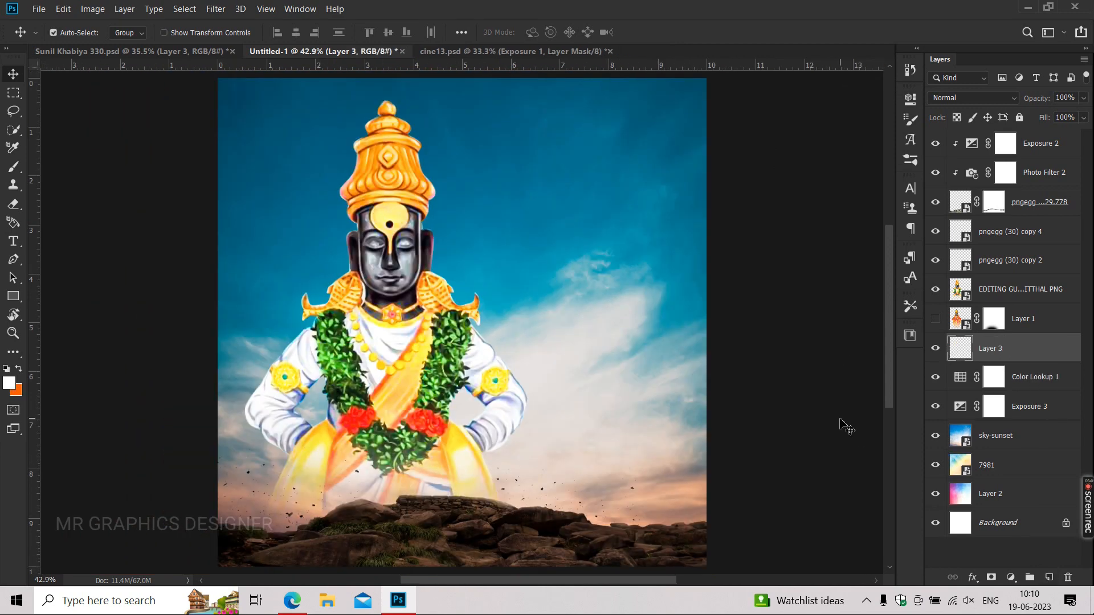
{"action": "key", "text": "bracketright"}
{"action": "left_click", "coordinate": [406, 153]}
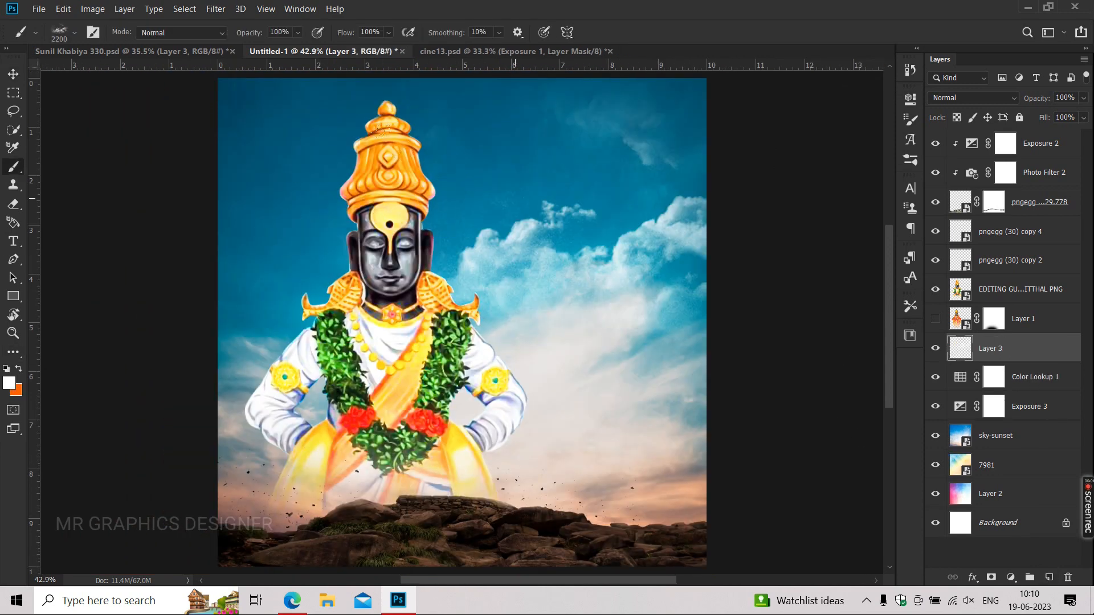
{"action": "key", "text": "bracketleft"}
{"action": "key", "text": "bracketleft"}
{"action": "key", "text": "bracketleft"}
{"action": "left_click", "coordinate": [516, 118]}
{"action": "left_click", "coordinate": [259, 203]}
{"action": "key", "text": "bracketleft"}
{"action": "key", "text": "bracketleft"}
{"action": "key", "text": "bracketleft"}
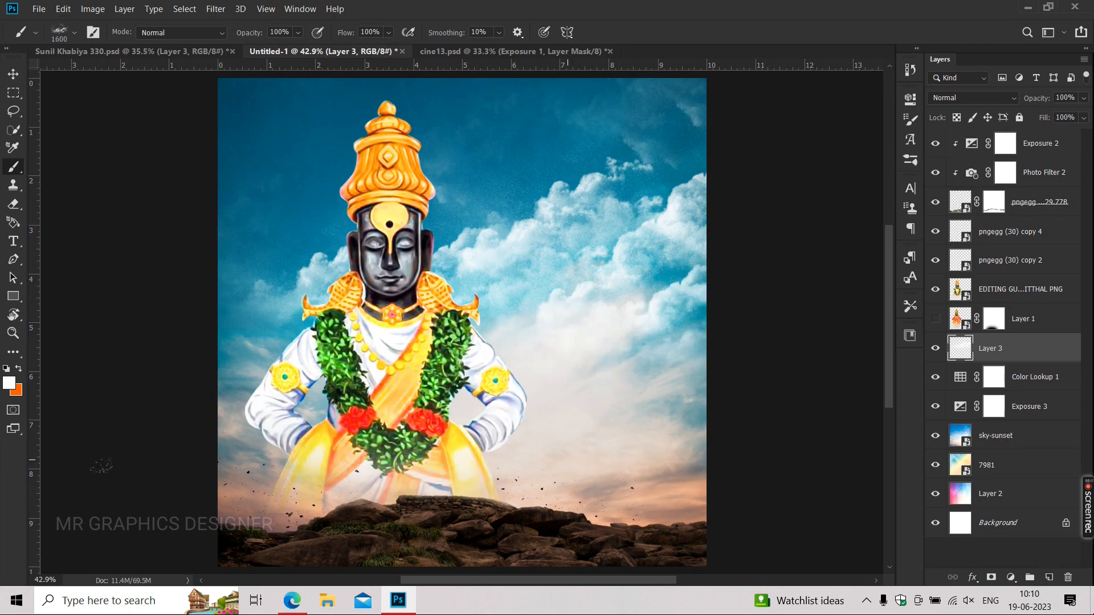
Soften the painted clouds on Layer 3 with a Gaussian Blur of 34.6 pixels radius.
{"action": "key", "text": "h"}
{"action": "left_click", "coordinate": [216, 9]}
{"action": "mouse_move", "coordinate": [268, 161]}
{"action": "left_click", "coordinate": [462, 204]}
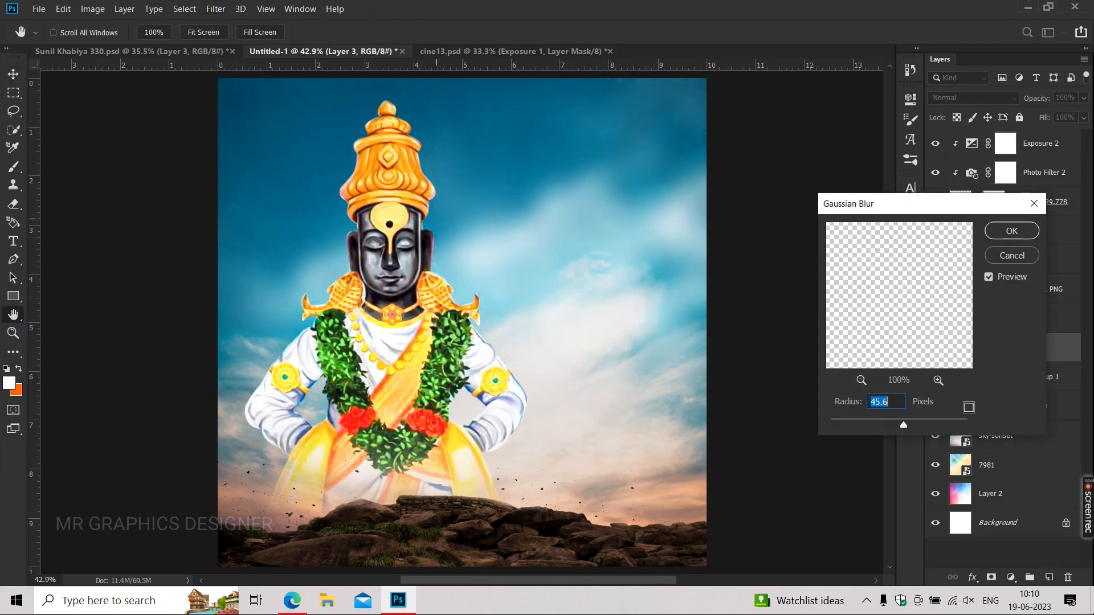
{"action": "left_click_drag", "start_coordinate": [878, 425], "coordinate": [899, 425]}
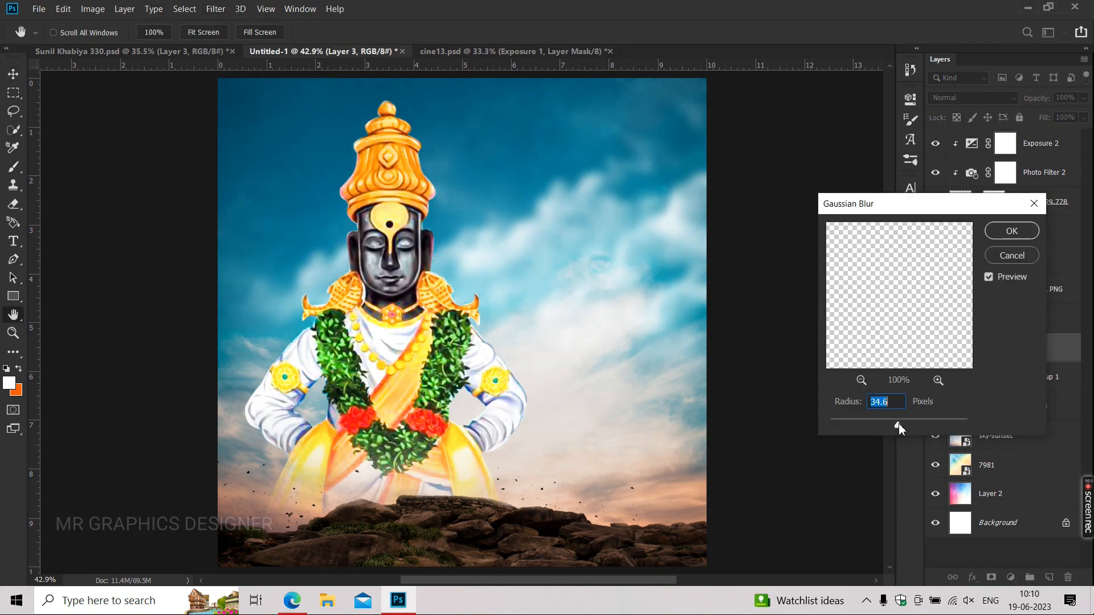
{"action": "key", "text": "Return"}
{"action": "key", "text": "v"}
Add a placeholder text line in the sky beside the deity's face and scale it up to 51.42 pt.
{"action": "left_click", "coordinate": [1027, 155]}
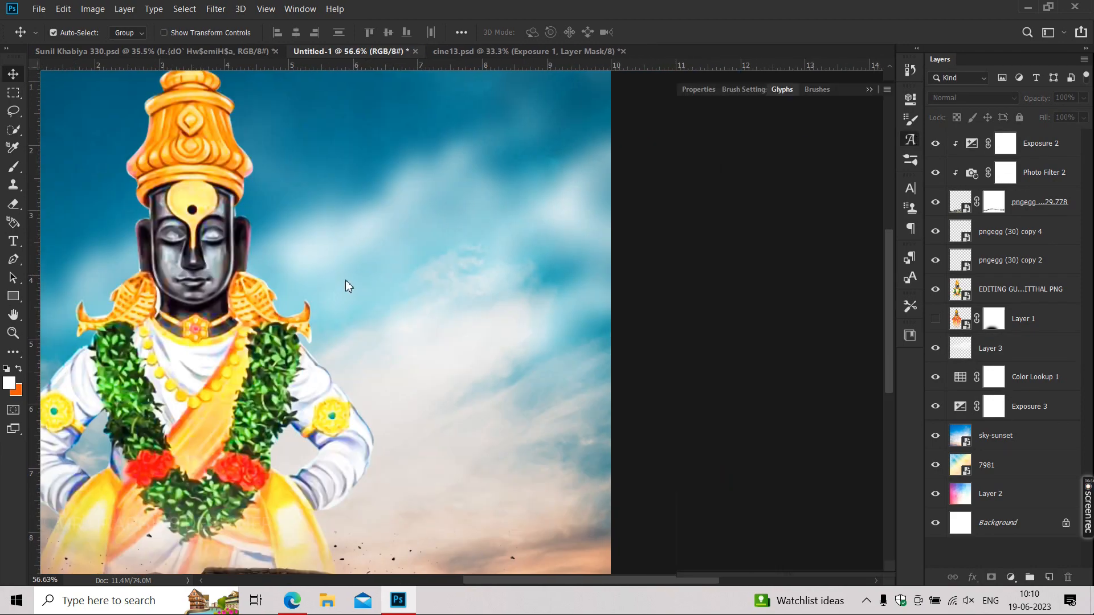
{"action": "key", "text": "t"}
{"action": "left_click", "coordinate": [367, 250]}
{"action": "left_click", "coordinate": [14, 74]}
{"action": "key", "text": "ctrl+t"}
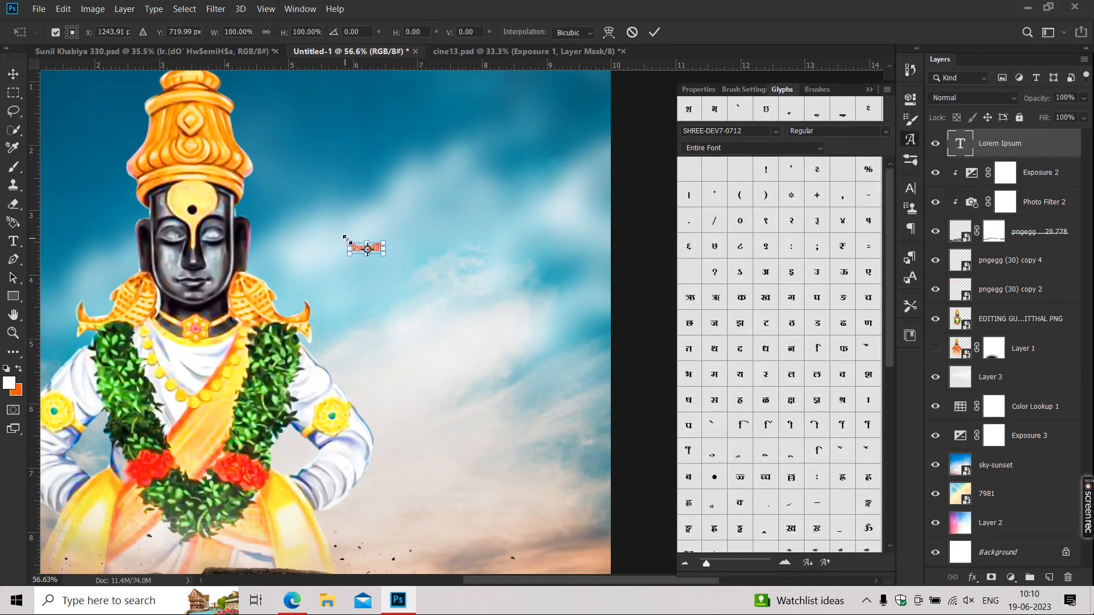
{"action": "left_click_drag", "start_coordinate": [348, 240], "coordinate": [280, 222]}
{"action": "key", "text": "Return"}
{"action": "left_click_drag", "start_coordinate": [339, 251], "coordinate": [367, 255]}
Set the whole placeholder text line in the Infinity-10 font.
{"action": "key", "text": "t"}
{"action": "left_click", "coordinate": [312, 251]}
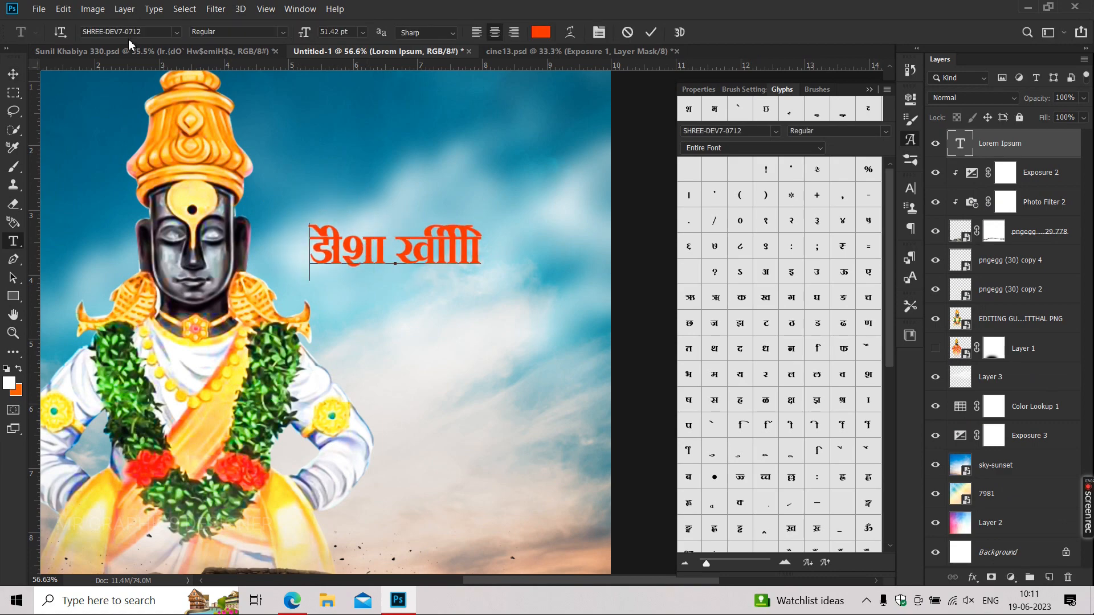
{"action": "key", "text": "ctrl+a"}
{"action": "left_click", "coordinate": [125, 31]}
{"action": "type", "text": "inf"}
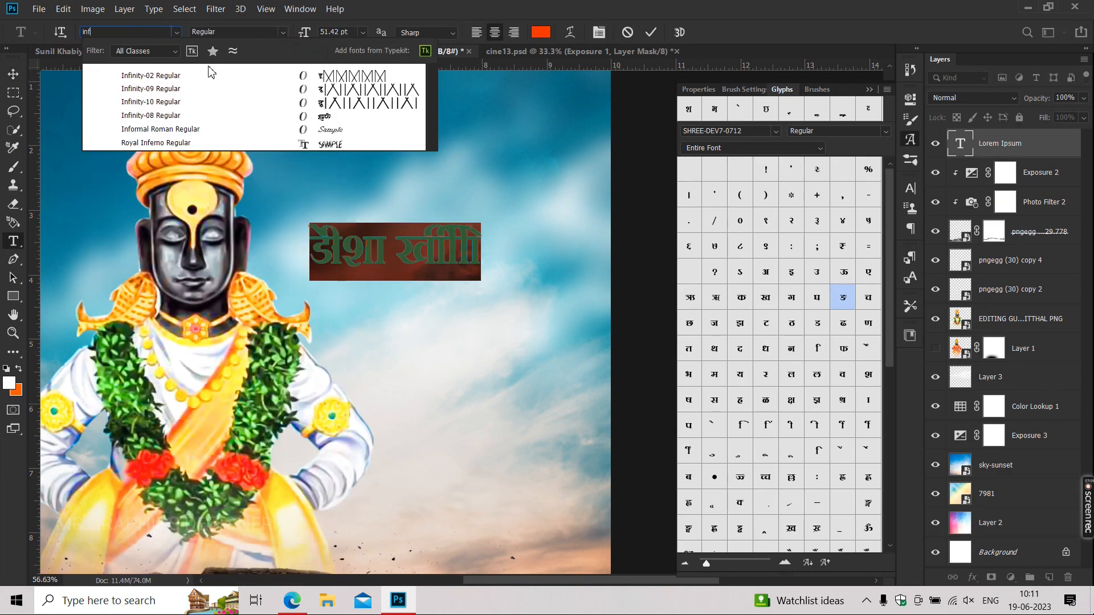
{"action": "left_click", "coordinate": [205, 101]}
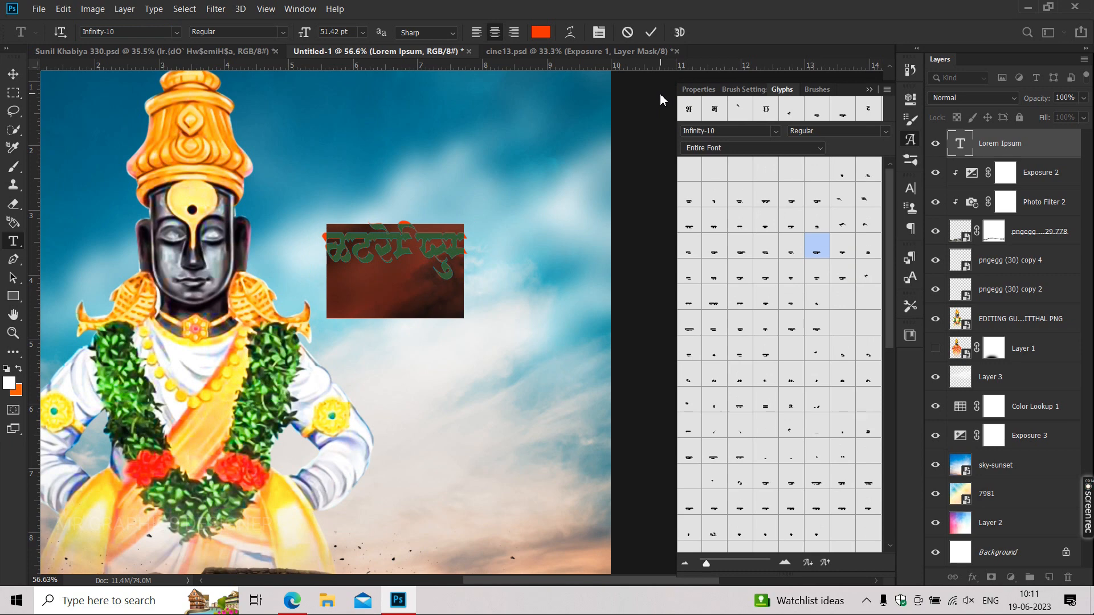
Replace the placeholder text with the word आषाढी, inserting its ष and ढ characters from the Infinity-10 glyph set.
{"action": "left_click", "coordinate": [371, 245]}
{"action": "key", "text": "ctrl+a"}
{"action": "key", "text": "BackSpace"}
{"action": "type", "text": "A"}
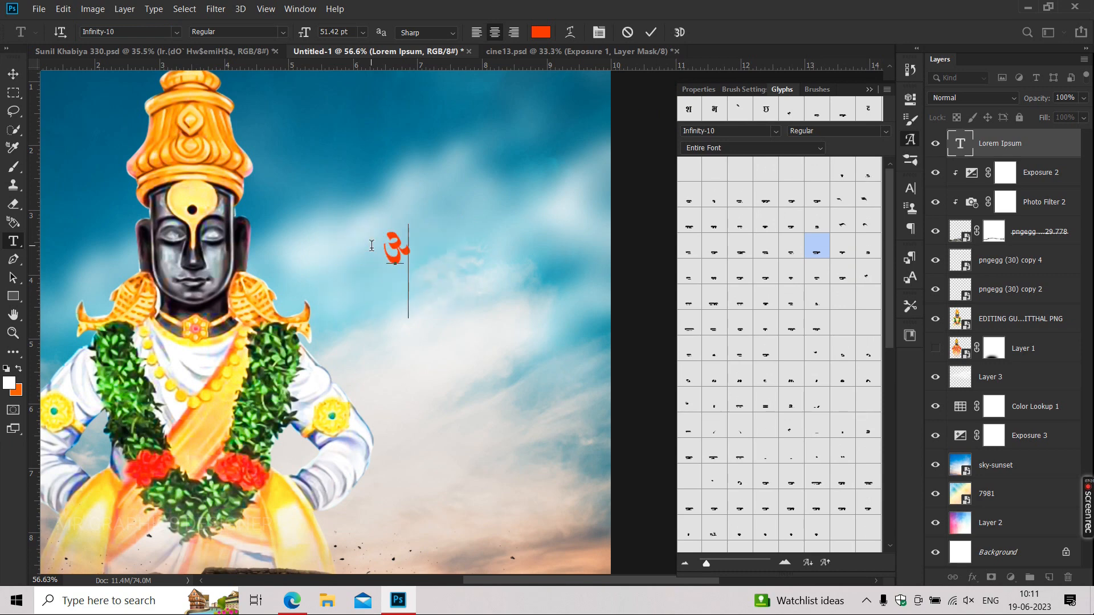
{"action": "left_click", "coordinate": [785, 563]}
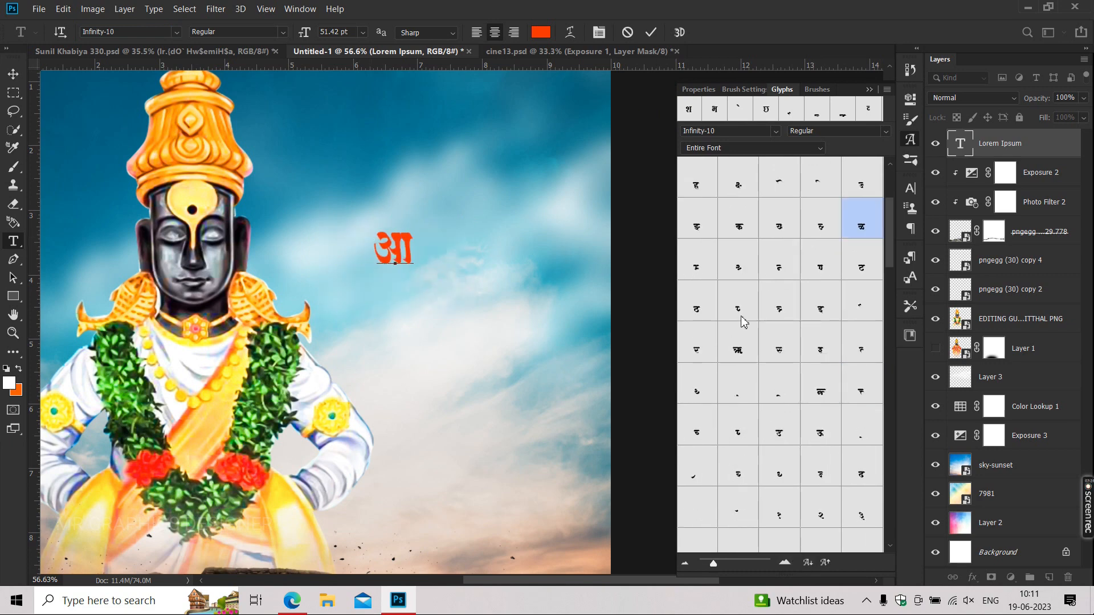
{"action": "double_click", "coordinate": [749, 316]}
{"action": "double_click", "coordinate": [737, 431]}
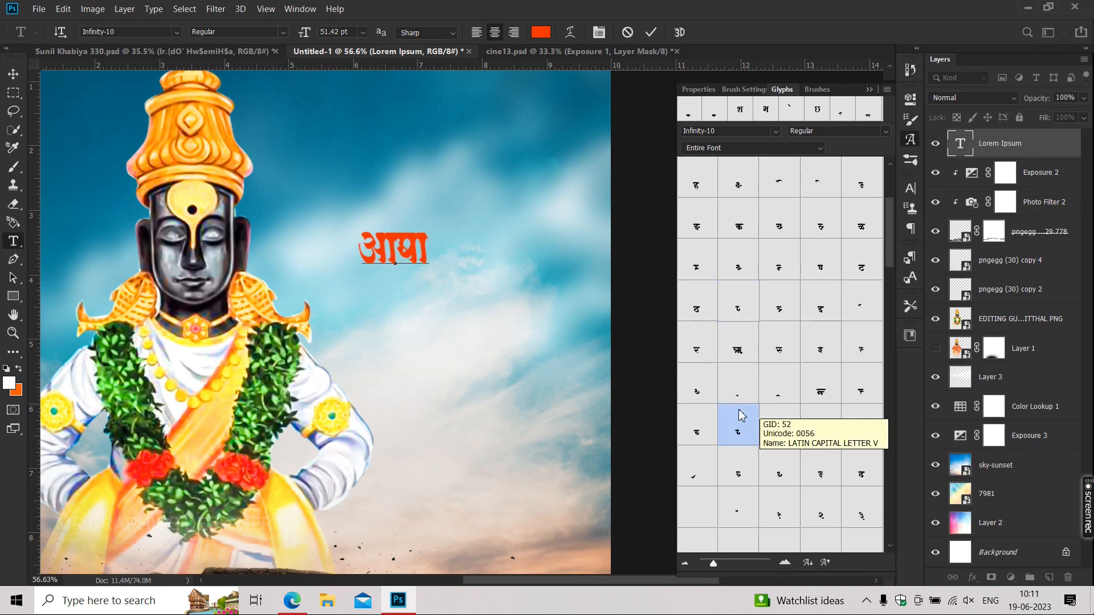
{"action": "scroll", "coordinate": [861, 315], "scroll_direction": "down", "scroll_amount": 3}
{"action": "double_click", "coordinate": [860, 311]}
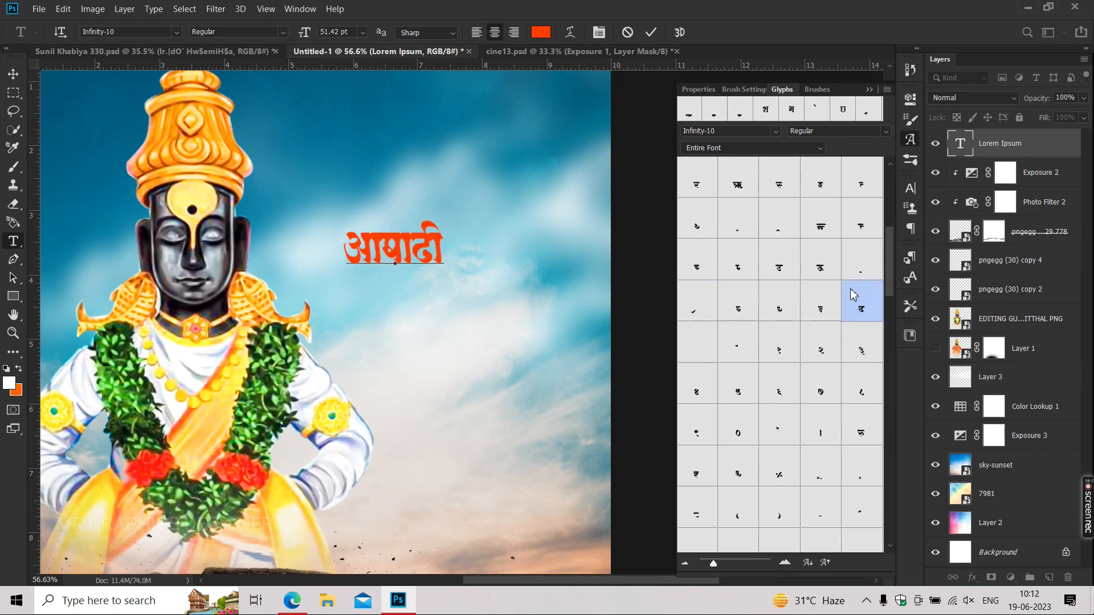
Move the आषाढी text further into the open sky and scale it to about 178%.
{"action": "key", "text": "ctrl+a"}
{"action": "left_click", "coordinate": [910, 188]}
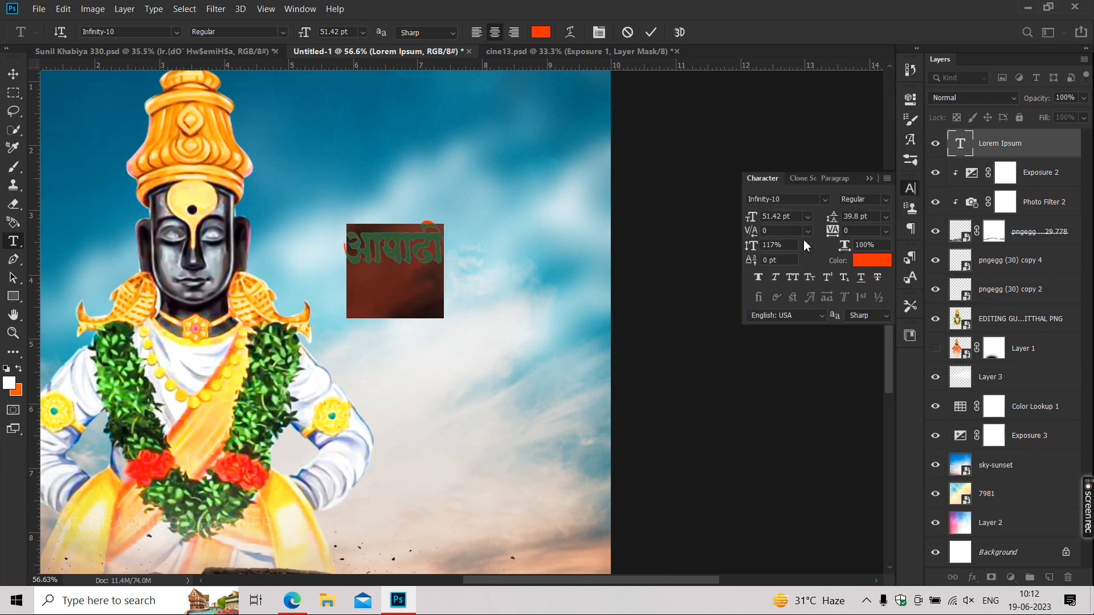
{"action": "left_click", "coordinate": [868, 178]}
{"action": "left_click", "coordinate": [12, 74]}
{"action": "left_click_drag", "start_coordinate": [441, 269], "coordinate": [496, 281]}
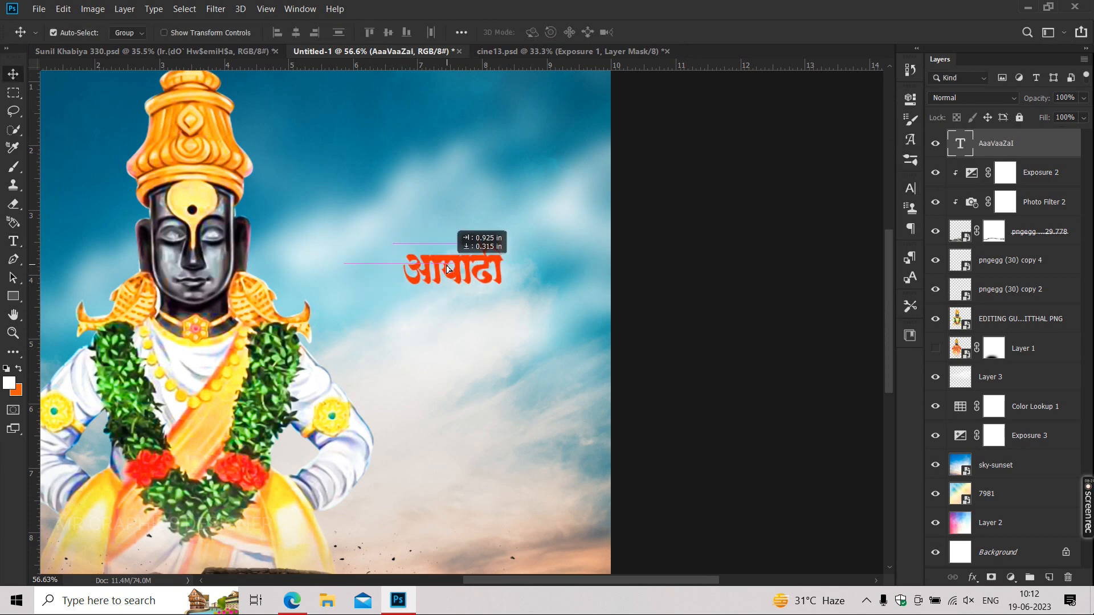
{"action": "key", "text": "ctrl+t"}
{"action": "left_click_drag", "start_coordinate": [399, 247], "coordinate": [344, 232]}
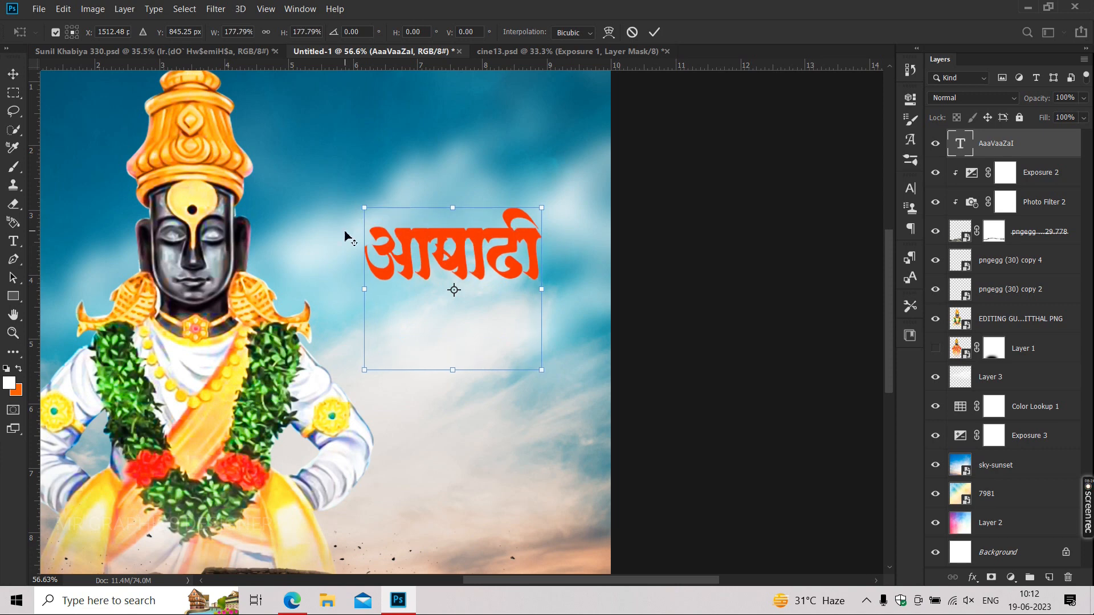
{"action": "key", "text": "alt+space"}
{"action": "key", "text": "Escape"}
{"action": "key", "text": "Return"}
{"action": "left_click_drag", "start_coordinate": [450, 254], "coordinate": [447, 274]}
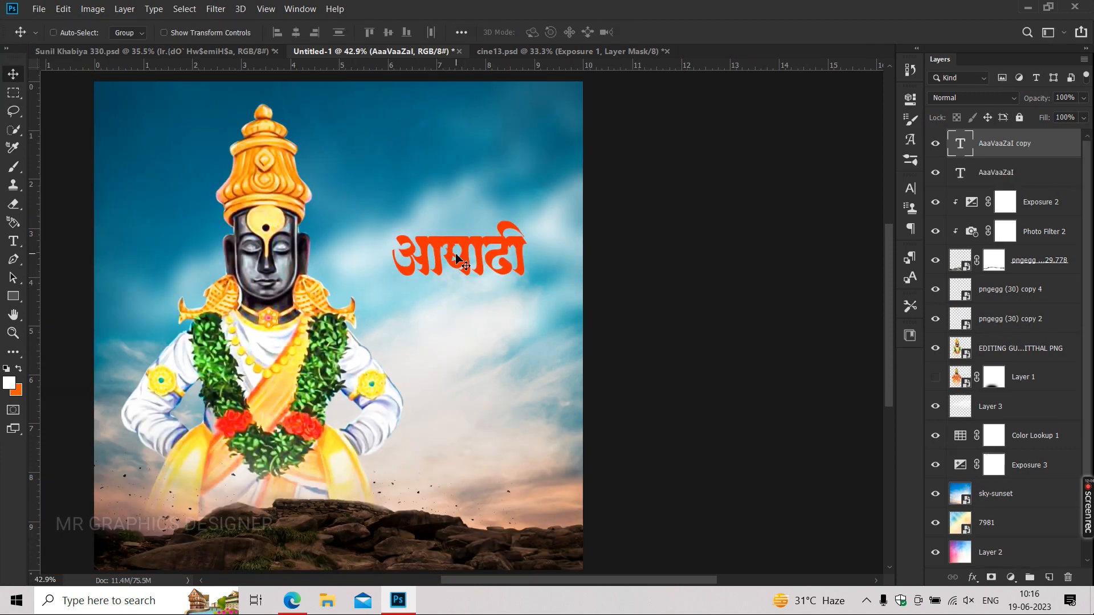
Place a duplicate of the आषाढी text layer directly below the original line.
{"action": "left_click_drag", "start_coordinate": [459, 264], "coordinate": [456, 316]}
{"action": "scroll", "coordinate": [456, 317], "scroll_direction": "down", "scroll_amount": 2}
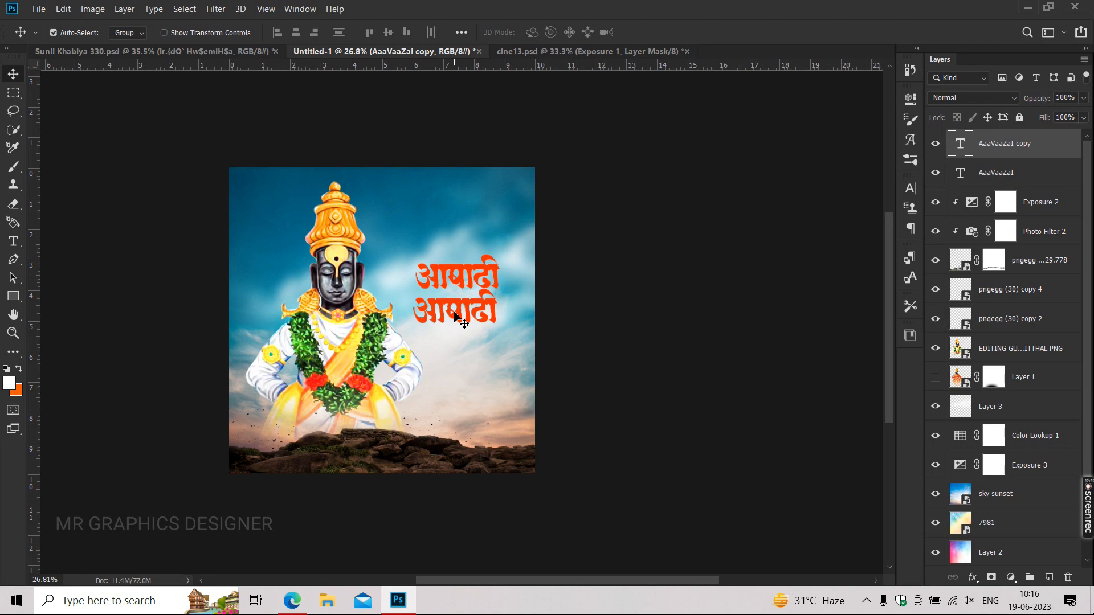
{"action": "key", "text": "ctrl+0"}
{"action": "left_click", "coordinate": [671, 344]}
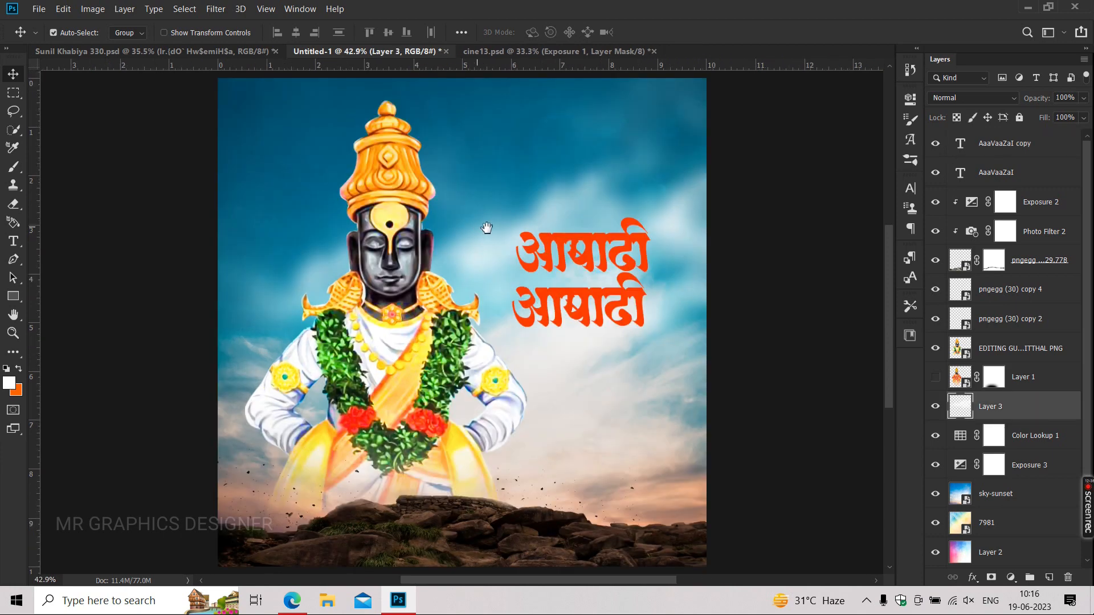
Replace the wording of the lower copy with एकादशी, taking the ए glyph from the Infinity-10 set.
{"action": "left_click_drag", "start_coordinate": [624, 291], "coordinate": [526, 294]}
{"action": "left_click_drag", "start_coordinate": [484, 323], "coordinate": [366, 322]}
{"action": "key", "text": "t"}
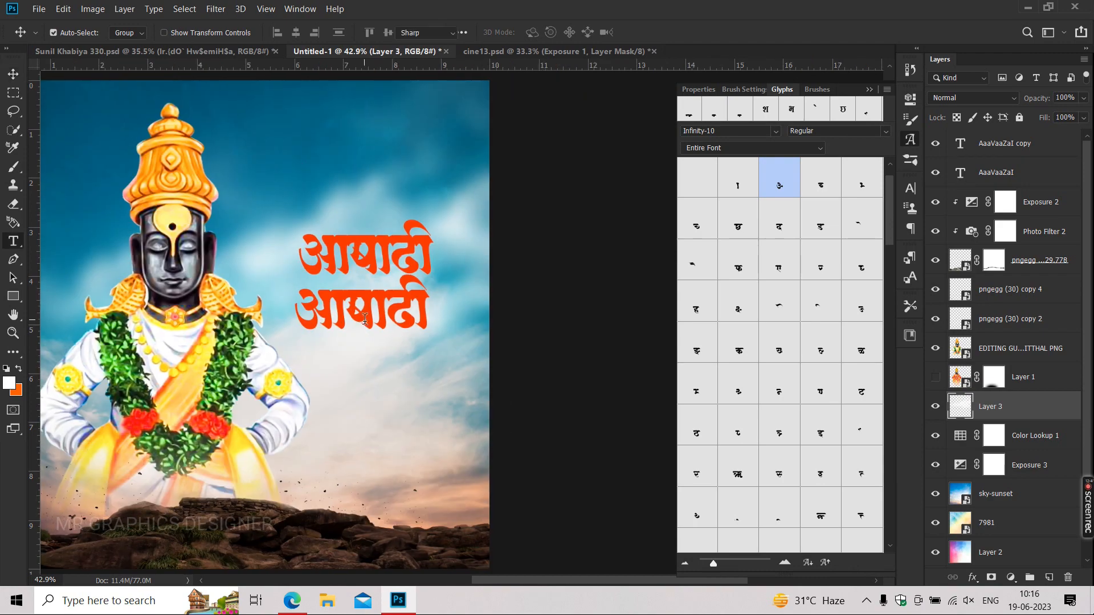
{"action": "left_click", "coordinate": [365, 323]}
{"action": "key", "text": "ctrl+a"}
{"action": "double_click", "coordinate": [790, 272]}
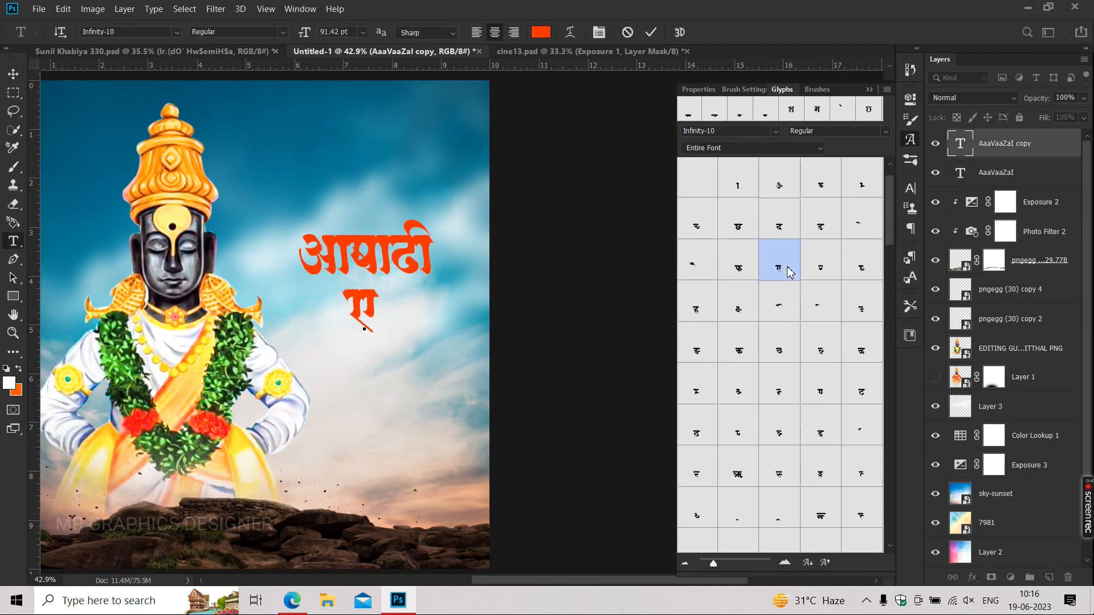
{"action": "type", "text": "d"}
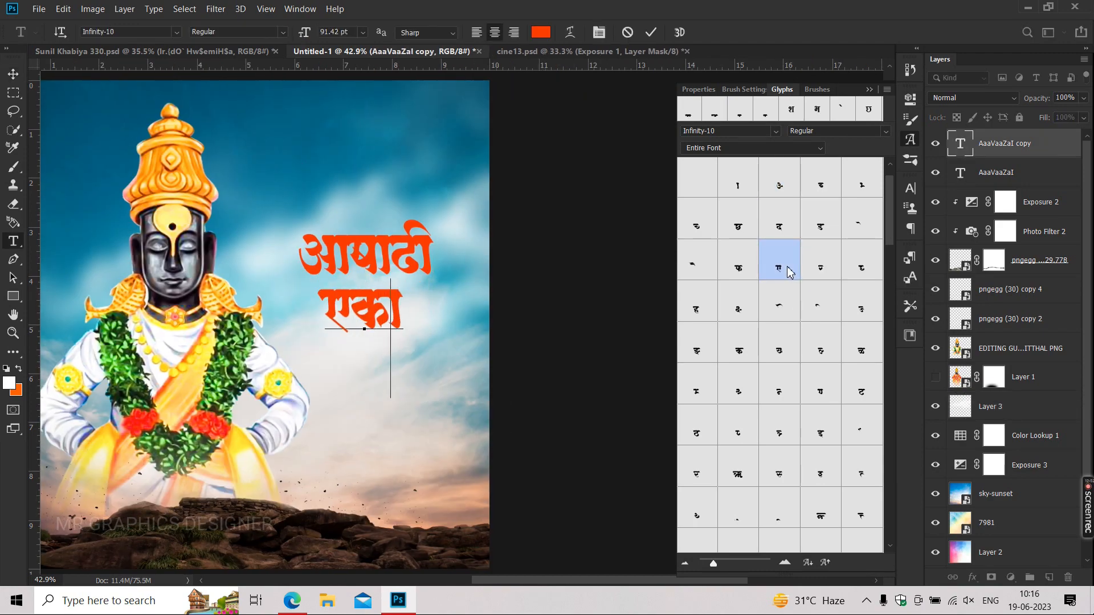
{"action": "double_click", "coordinate": [789, 273]}
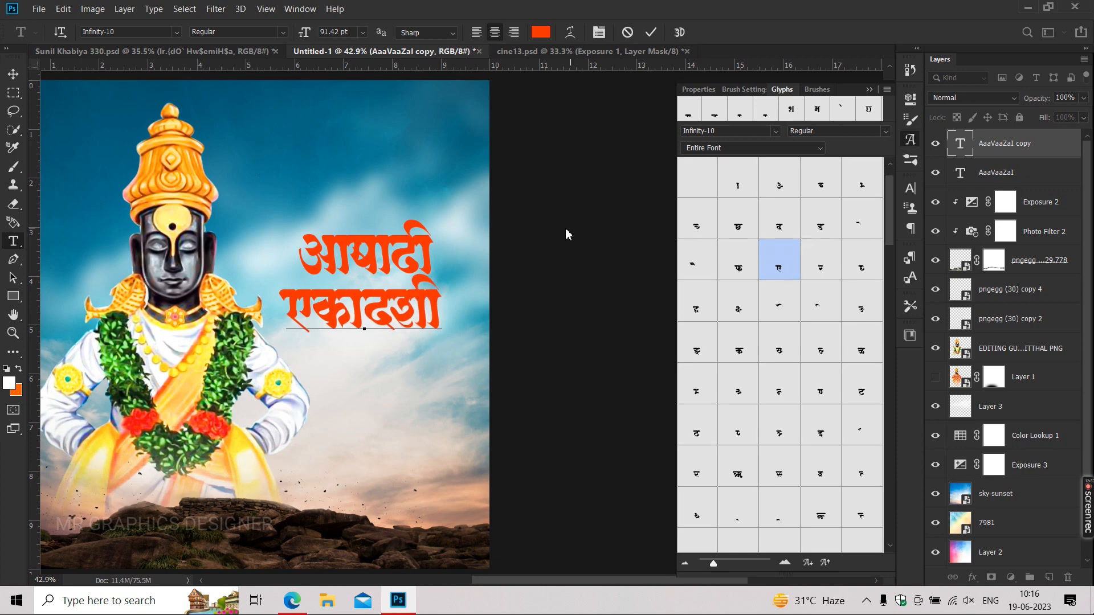
Swap the letter द in एकादशी for the alternate glyph with a long diagonal tail.
{"action": "key", "text": "t"}
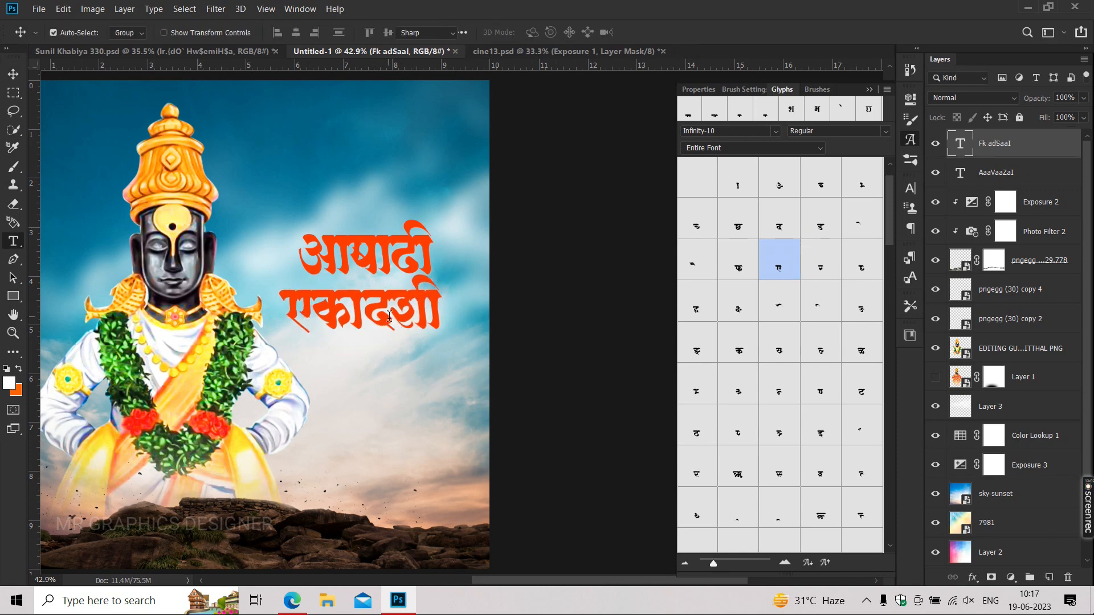
{"action": "left_click", "coordinate": [392, 322]}
{"action": "key", "text": "BackSpace"}
{"action": "scroll", "coordinate": [798, 322], "scroll_direction": "down", "scroll_amount": 8}
{"action": "scroll", "coordinate": [795, 323], "scroll_direction": "down", "scroll_amount": 6}
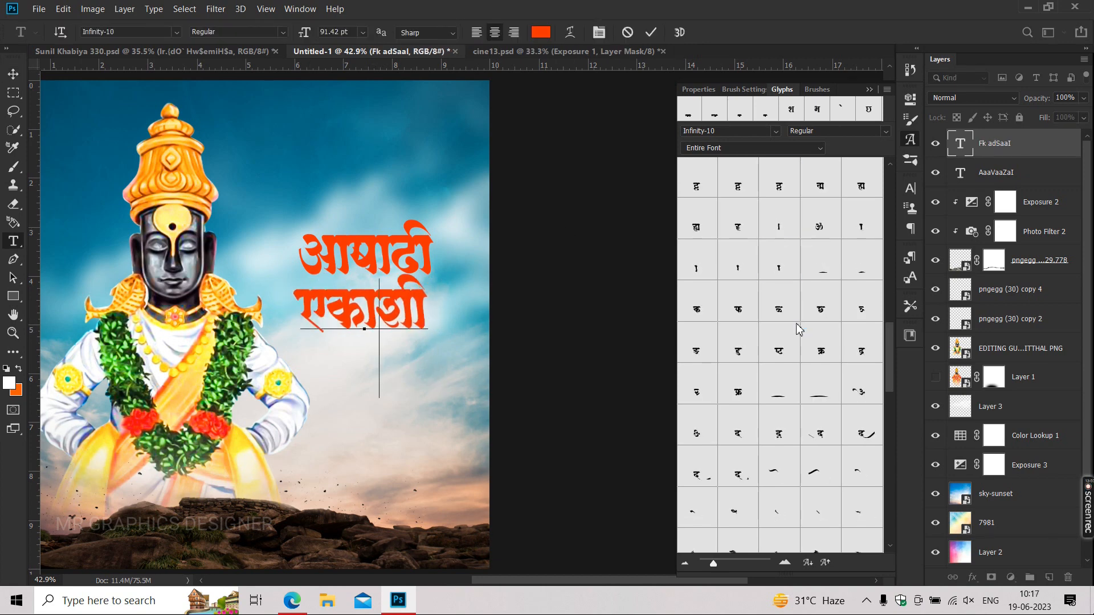
{"action": "double_click", "coordinate": [738, 351]}
{"action": "left_click", "coordinate": [12, 74]}
Slightly reduce the आषाढी line and fit it closely above एकादशी.
{"action": "scroll", "coordinate": [371, 262], "scroll_direction": "up", "scroll_amount": 3}
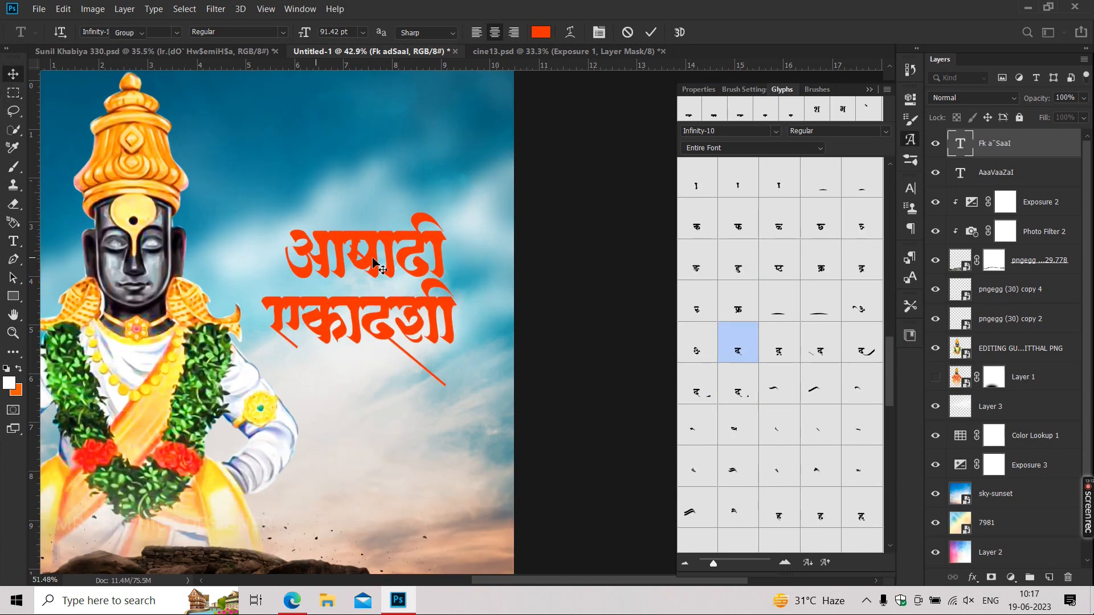
{"action": "left_click_drag", "start_coordinate": [353, 262], "coordinate": [319, 275]}
{"action": "key", "text": "ctrl+t"}
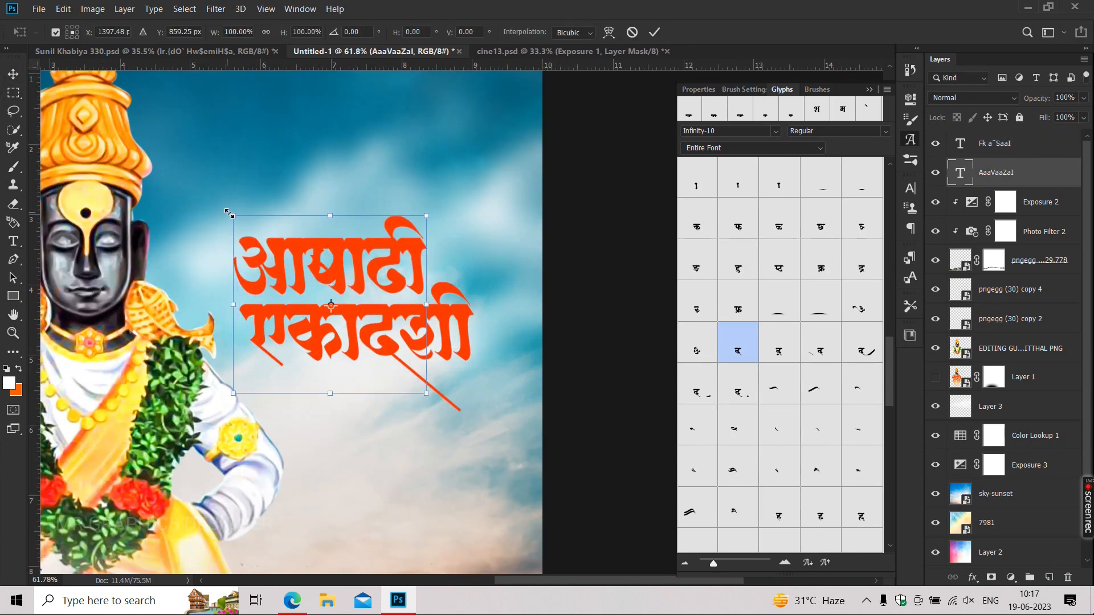
{"action": "left_click_drag", "start_coordinate": [233, 215], "coordinate": [238, 217]}
{"action": "key", "text": "Return"}
{"action": "left_click_drag", "start_coordinate": [273, 267], "coordinate": [275, 265]}
{"action": "scroll", "coordinate": [277, 259], "scroll_direction": "down", "scroll_amount": 2}
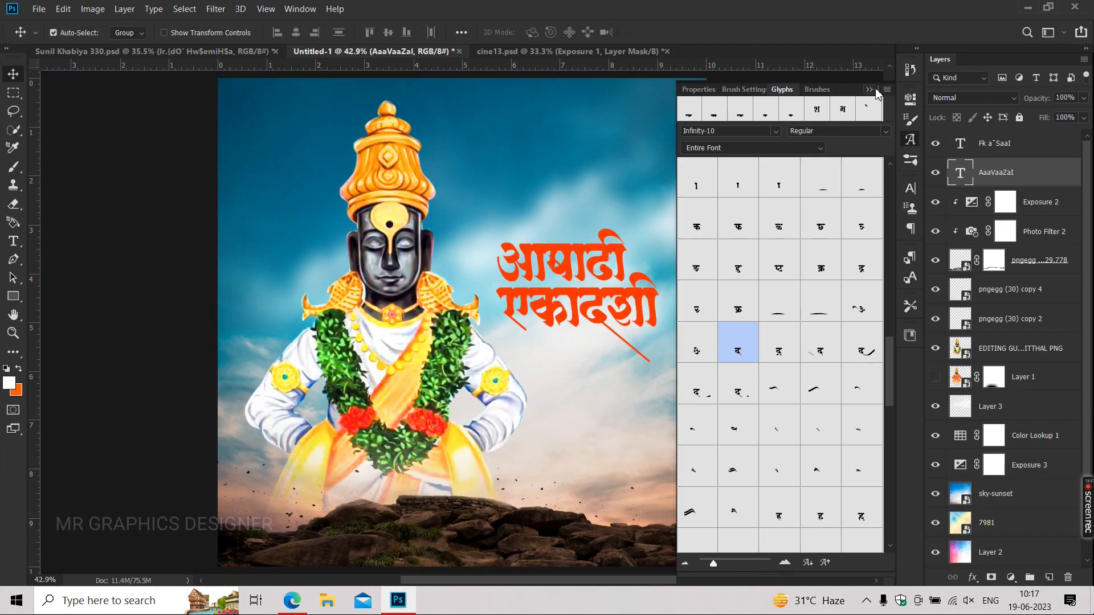
{"action": "left_click", "coordinate": [871, 90]}
Enlarge both headline lines together, position them beside the deity and group their layers.
{"action": "left_click", "coordinate": [994, 144], "text": "shift"}
{"action": "left_click_drag", "start_coordinate": [551, 264], "coordinate": [556, 257]}
{"action": "key", "text": "ctrl+t"}
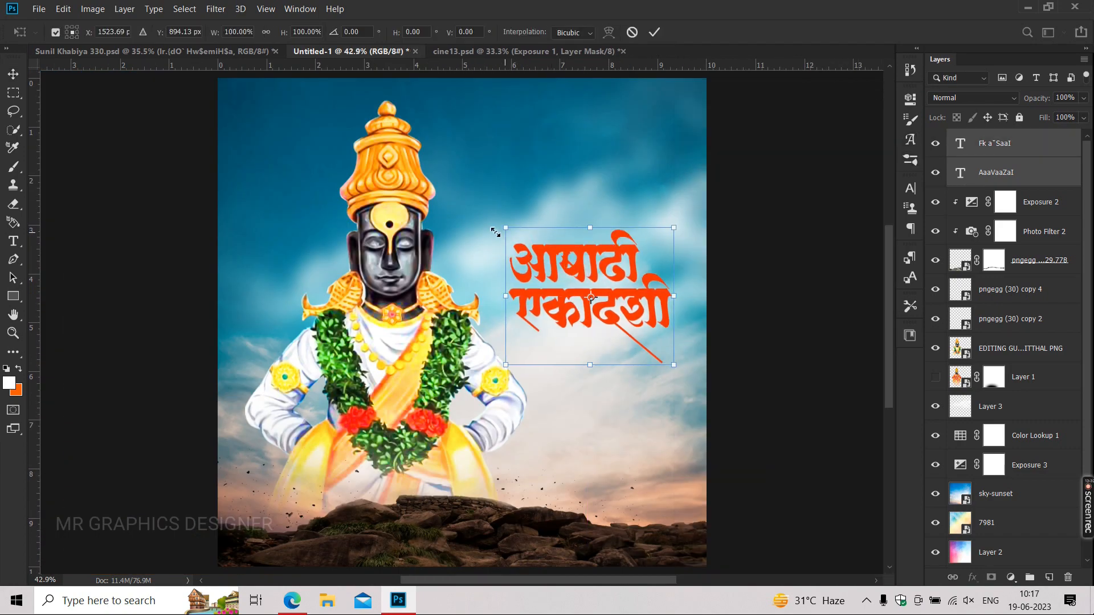
{"action": "left_click_drag", "start_coordinate": [500, 230], "coordinate": [488, 227]}
{"action": "key", "text": "Return"}
{"action": "left_click_drag", "start_coordinate": [523, 283], "coordinate": [525, 289]}
{"action": "key", "text": "ctrl+g"}
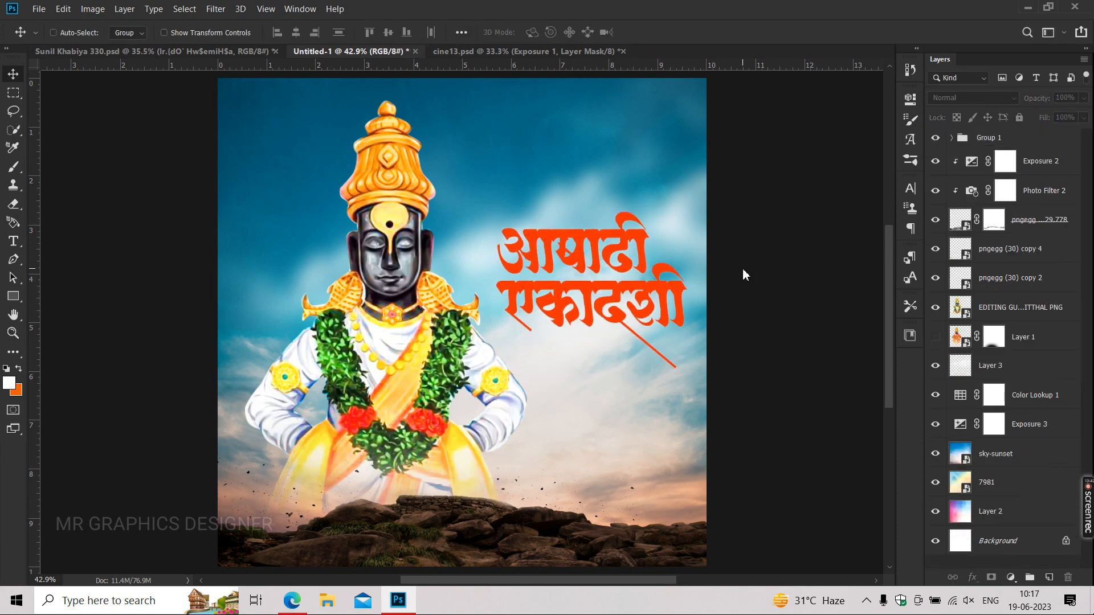
Open the Yekadashi Design PSD from the psd folder and dock its floating window with the other documents.
{"action": "key", "text": "ctrl+o"}
{"action": "left_click", "coordinate": [49, 212]}
{"action": "left_click_drag", "start_coordinate": [1081, 94], "coordinate": [1070, 512]}
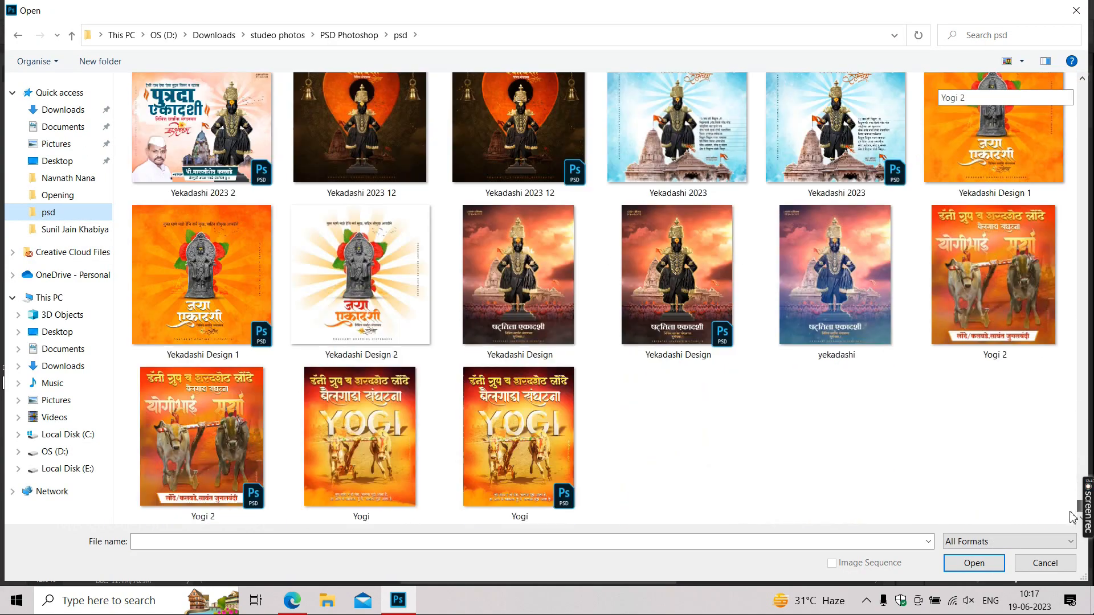
{"action": "double_click", "coordinate": [635, 286]}
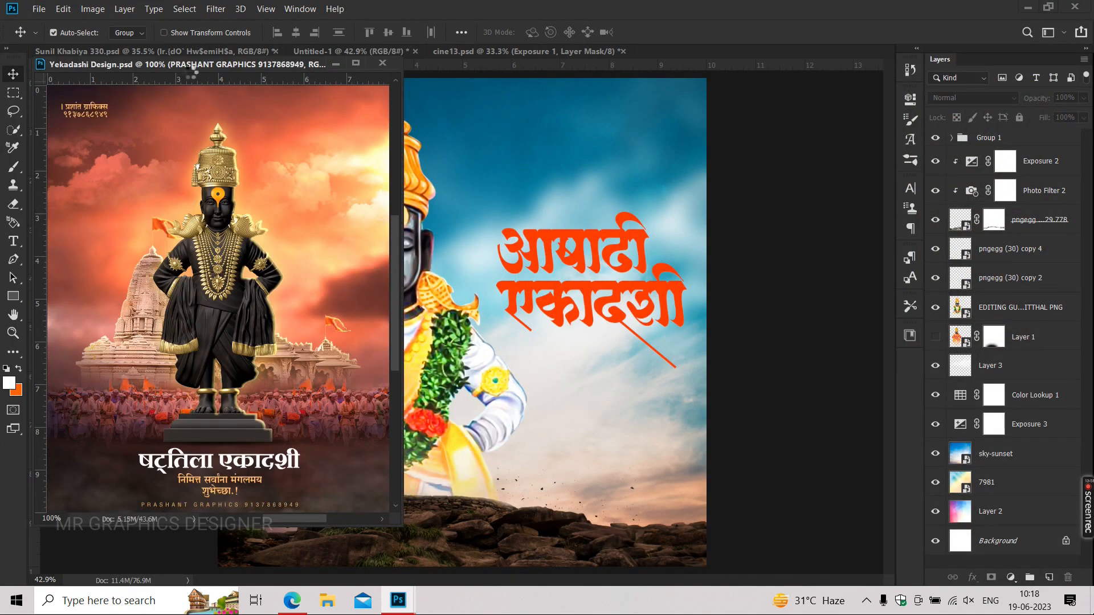
{"action": "left_click_drag", "start_coordinate": [198, 61], "coordinate": [389, 53]}
Copy the temple's Group 2 with its Photo Filter 1 and inner shadow layers into the poster, stacked below Color Lookup 1.
{"action": "left_click", "coordinate": [567, 383]}
{"action": "scroll", "coordinate": [994, 408], "scroll_direction": "down", "scroll_amount": 3}
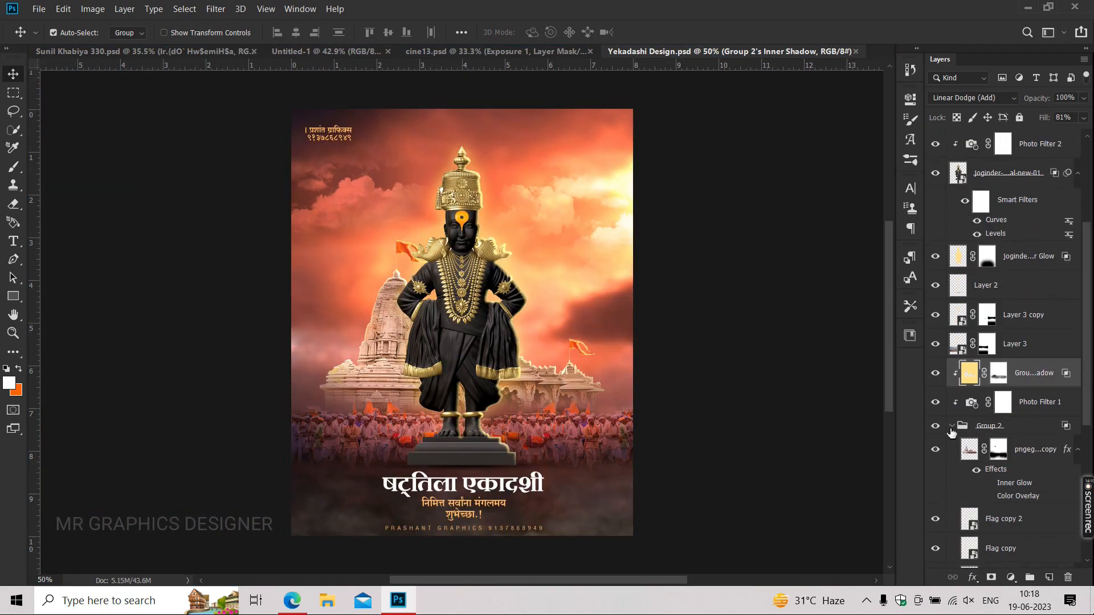
{"action": "left_click", "coordinate": [951, 427]}
{"action": "left_click", "coordinate": [994, 428]}
{"action": "left_click_drag", "start_coordinate": [570, 387], "coordinate": [587, 459]}
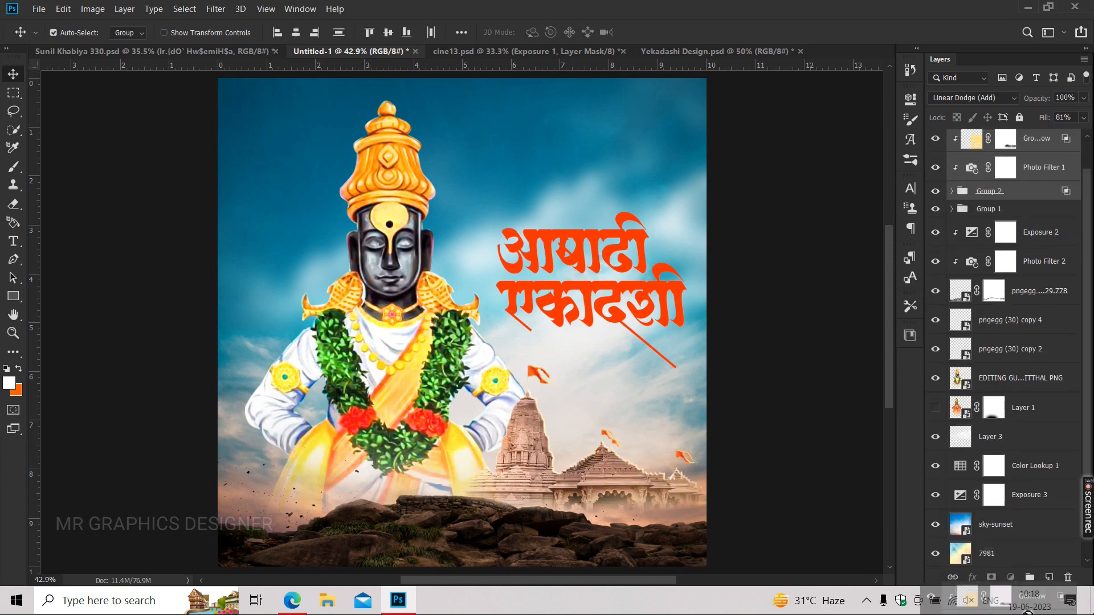
{"action": "left_click_drag", "start_coordinate": [1027, 611], "coordinate": [1011, 447]}
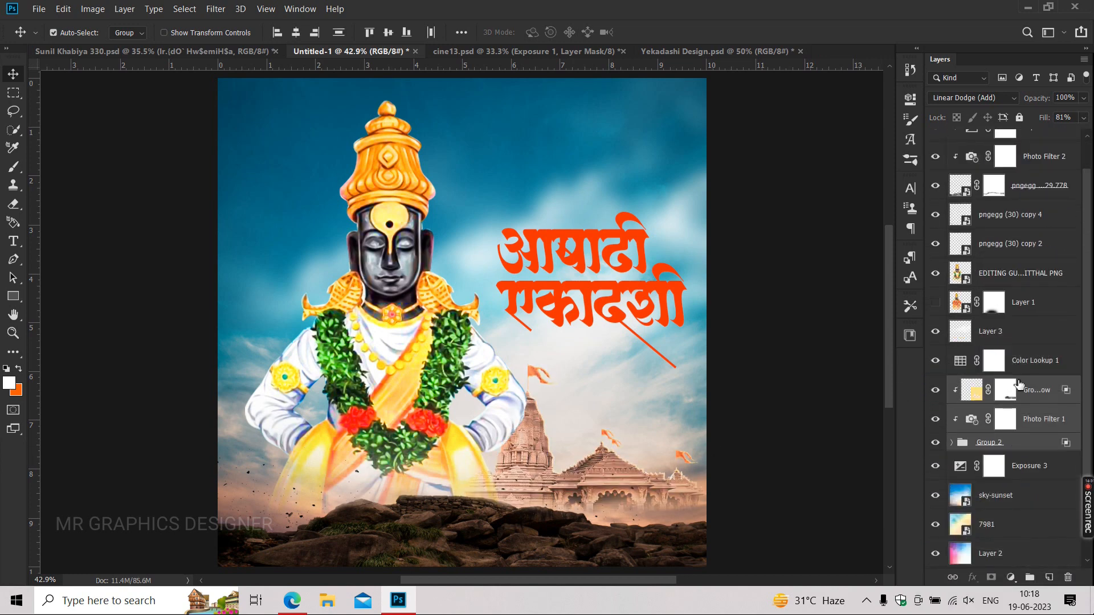
Scale the temple artwork to about 93% and position it behind the rocks, beside the deity's waist.
{"action": "key", "text": "ctrl+t"}
{"action": "left_click_drag", "start_coordinate": [434, 248], "coordinate": [445, 261]}
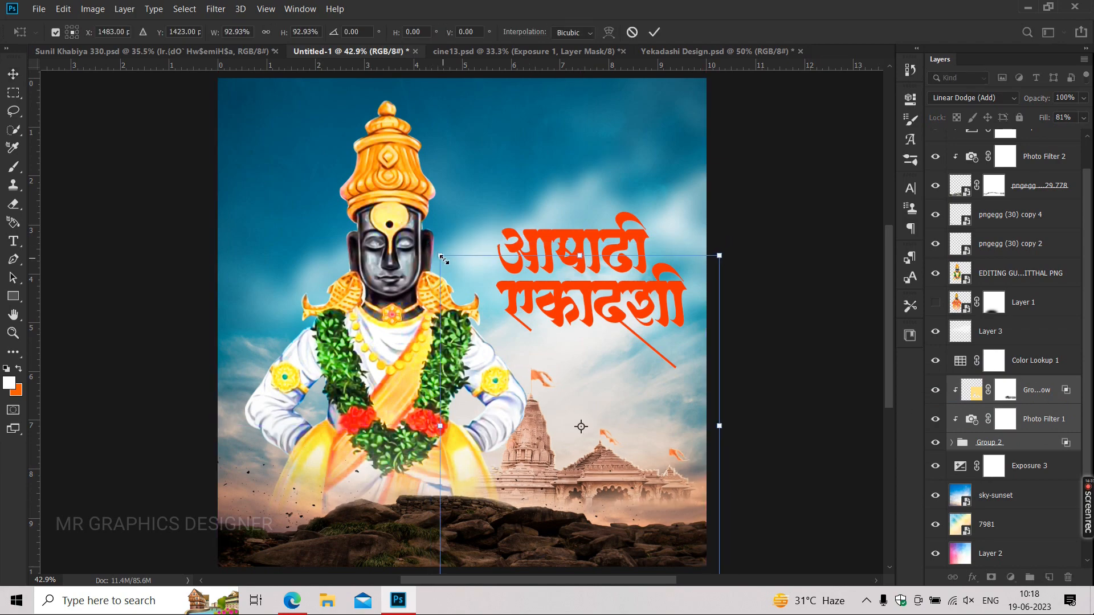
{"action": "key", "text": "Return"}
{"action": "scroll", "coordinate": [582, 501], "scroll_direction": "up", "scroll_amount": 3}
{"action": "left_click_drag", "start_coordinate": [583, 501], "coordinate": [486, 414]}
{"action": "left_click_drag", "start_coordinate": [410, 350], "coordinate": [424, 360]}
{"action": "scroll", "coordinate": [488, 342], "scroll_direction": "down", "scroll_amount": 1}
{"action": "key", "text": "ctrl+0"}
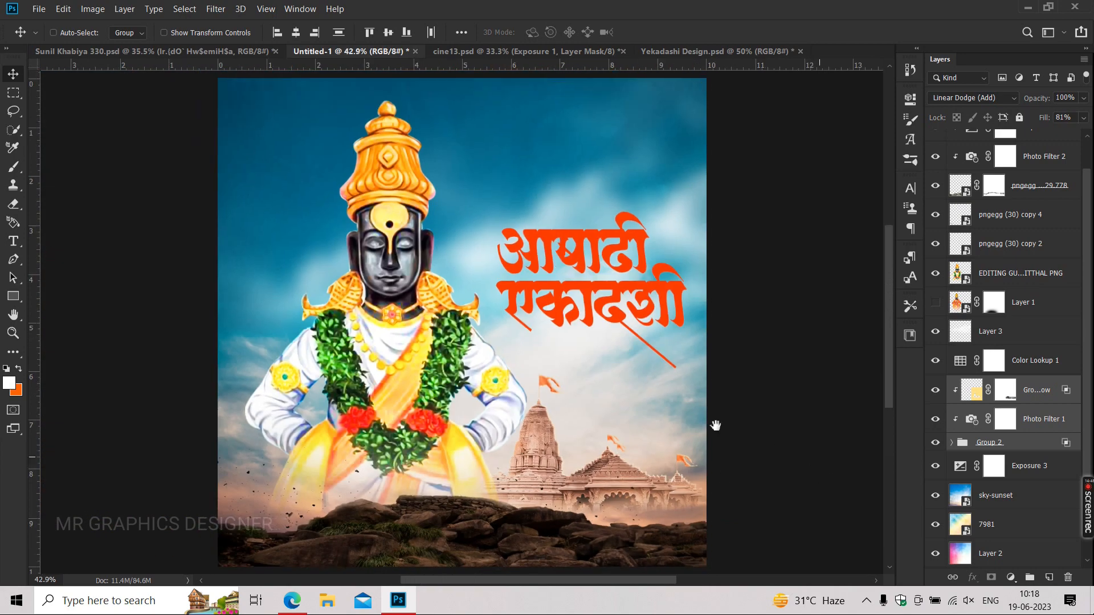
{"action": "scroll", "coordinate": [715, 424], "scroll_direction": "up", "scroll_amount": 3}
{"action": "left_click_drag", "start_coordinate": [568, 444], "coordinate": [559, 467]}
{"action": "scroll", "coordinate": [626, 413], "scroll_direction": "down", "scroll_amount": 3}
{"action": "scroll", "coordinate": [626, 413], "scroll_direction": "up", "scroll_amount": 1}
{"action": "scroll", "coordinate": [626, 413], "scroll_direction": "down", "scroll_amount": 1}
{"action": "scroll", "coordinate": [627, 413], "scroll_direction": "up", "scroll_amount": 3}
Bring the pilgrim crowd layer from Yekadashi Design.psd into the poster above the temple layers and set its blend mode to Normal.
{"action": "left_click", "coordinate": [1048, 392]}
{"action": "left_click", "coordinate": [722, 54]}
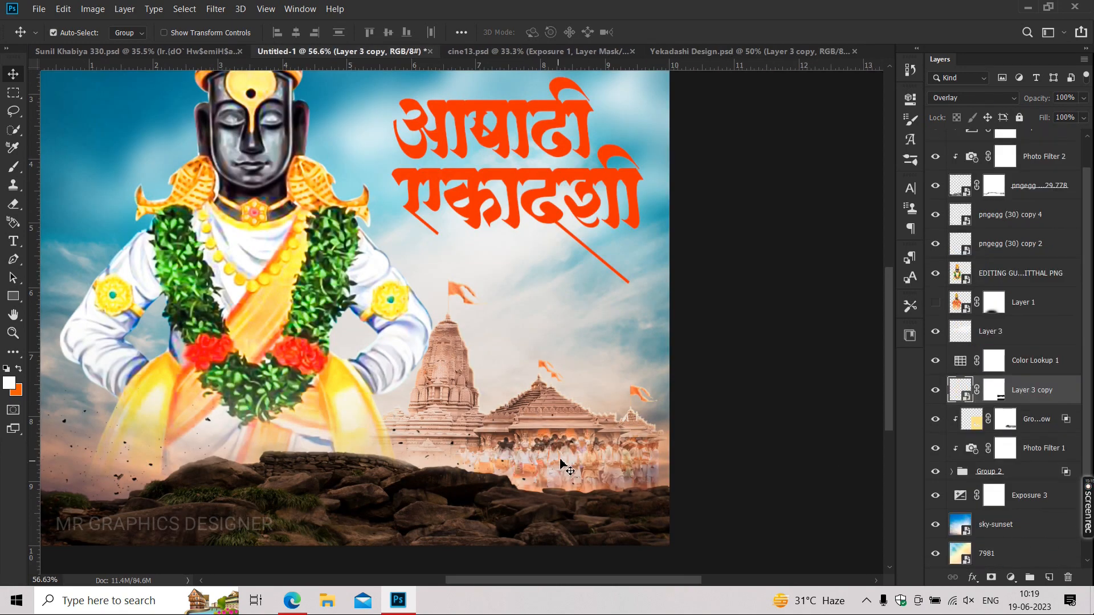
{"action": "left_click_drag", "start_coordinate": [1012, 359], "coordinate": [1016, 368]}
{"action": "key", "text": "ctrl+["}
{"action": "left_click", "coordinate": [944, 98]}
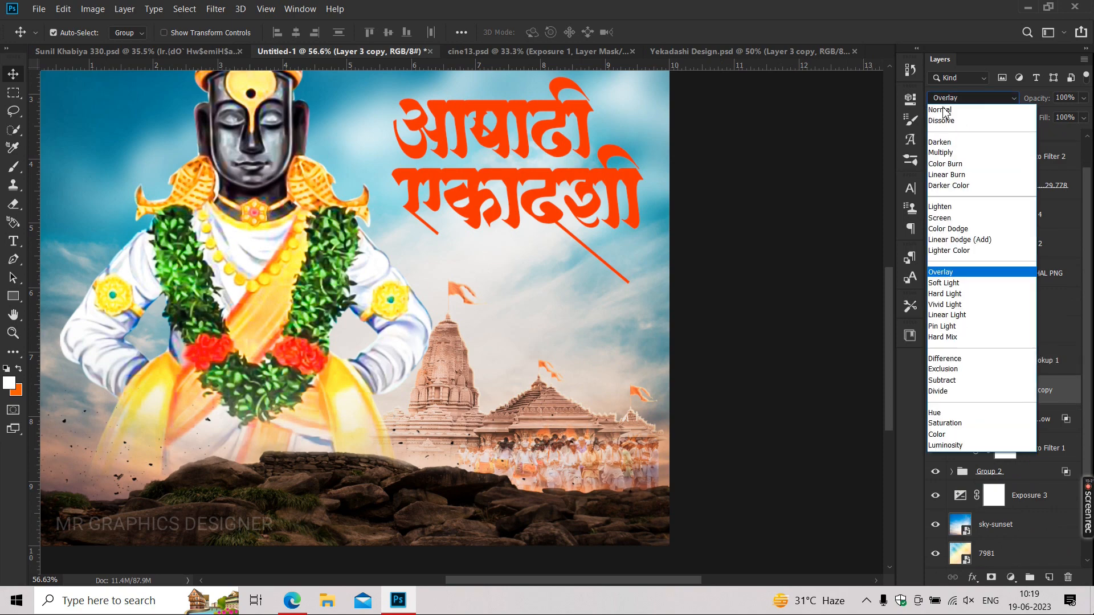
{"action": "left_click", "coordinate": [945, 111]}
{"action": "left_click", "coordinate": [805, 258]}
Shrink the pilgrim crowd and position it in front of the temple, just above the rocks.
{"action": "scroll", "coordinate": [518, 461], "scroll_direction": "up", "scroll_amount": 5}
{"action": "left_click_drag", "start_coordinate": [518, 460], "coordinate": [470, 388]}
{"action": "key", "text": "ctrl+t"}
{"action": "left_click_drag", "start_coordinate": [352, 284], "coordinate": [386, 299]}
{"action": "key", "text": "Return"}
{"action": "left_click_drag", "start_coordinate": [474, 380], "coordinate": [479, 381]}
Target the mask of Layer 3 copy with the Eraser to soften the crowd's edges.
{"action": "left_click", "coordinate": [994, 392]}
{"action": "key", "text": "e"}
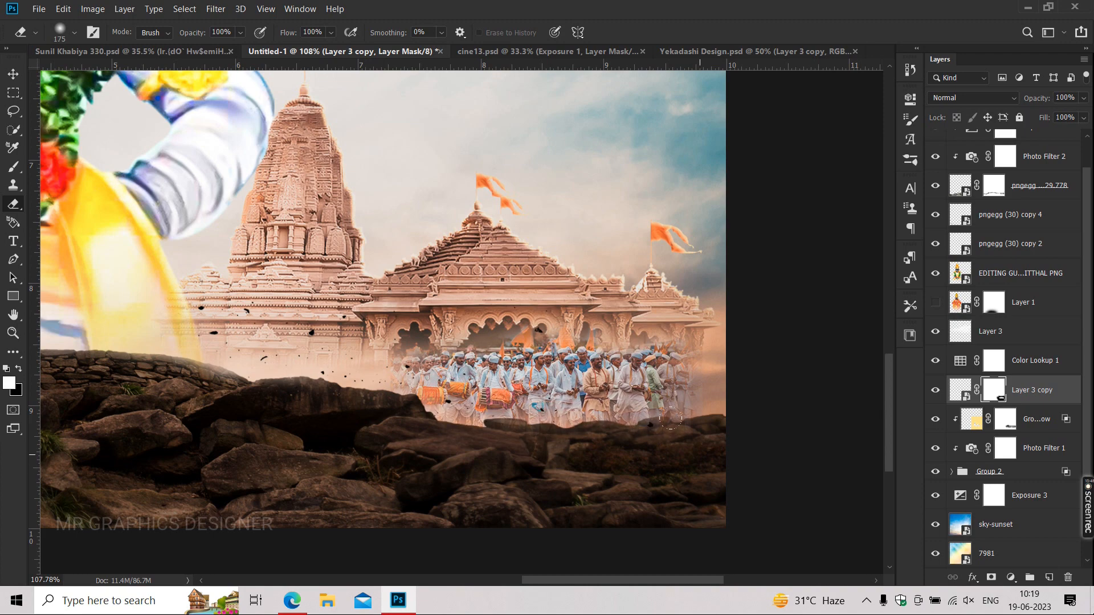
{"action": "scroll", "coordinate": [512, 459], "scroll_direction": "down", "scroll_amount": 10}
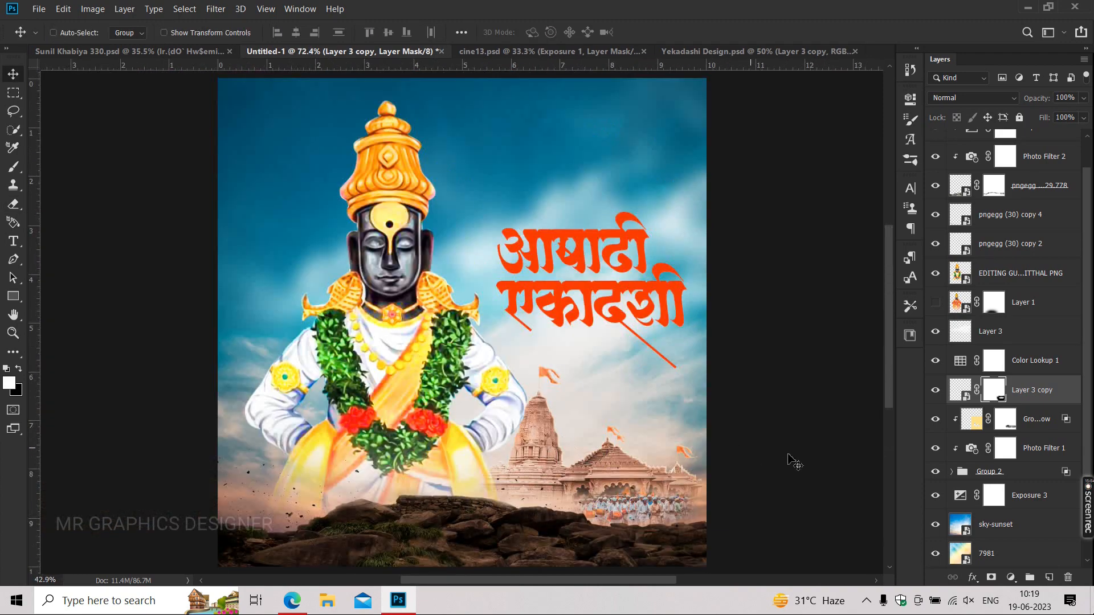
{"action": "key", "text": "v"}
{"action": "left_click", "coordinate": [795, 459]}
{"action": "scroll", "coordinate": [1023, 174], "scroll_direction": "up", "scroll_amount": 1}
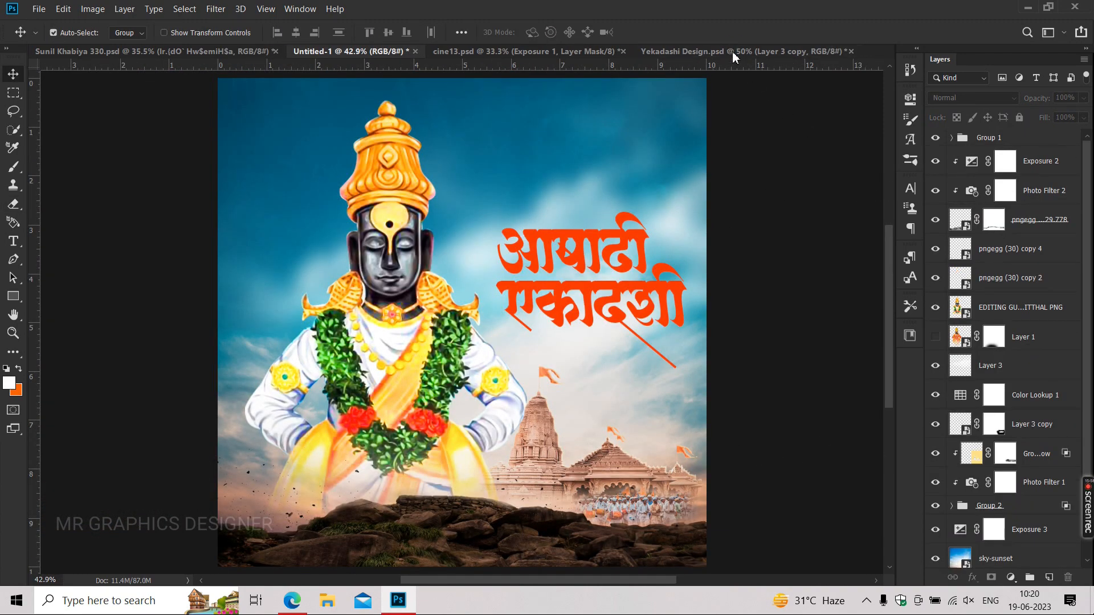
Open the Yekadashi 2023 12 PSD from the psd folder as a source for the greeting text.
{"action": "key", "text": "ctrl+o"}
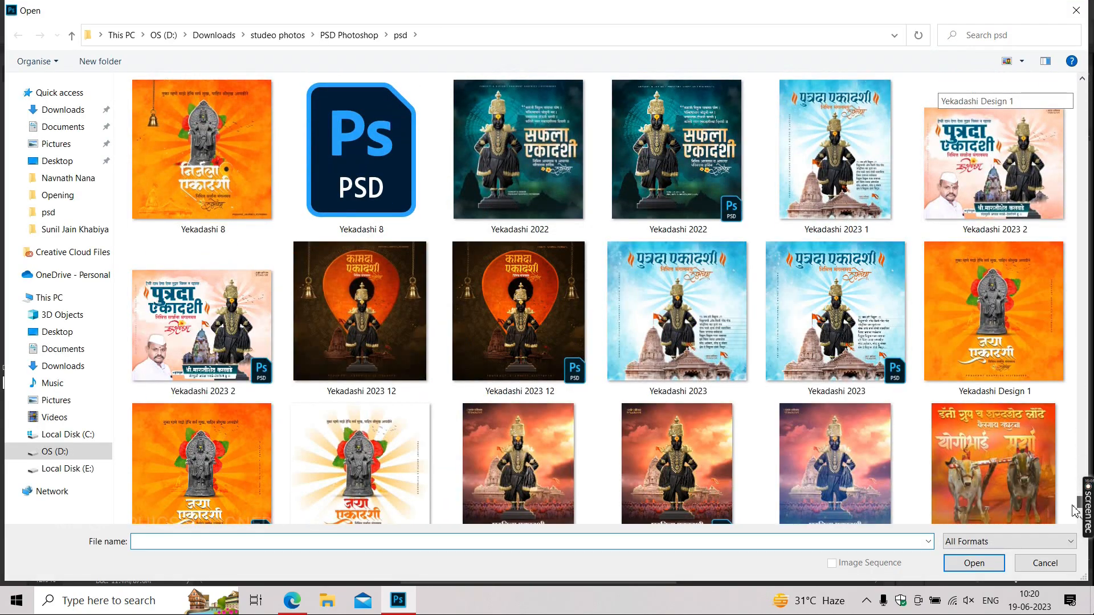
{"action": "left_click_drag", "start_coordinate": [1075, 511], "coordinate": [1073, 511]}
{"action": "double_click", "coordinate": [516, 346]}
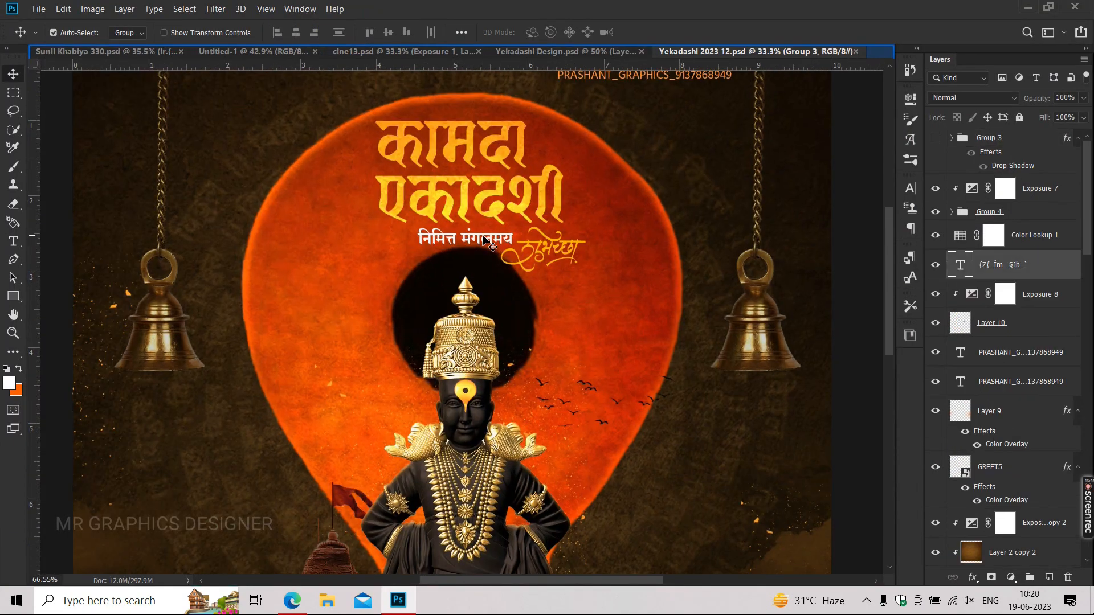
Copy the white निमित्त मंगलमय text and the GREET5 शुभेच्छा lettering into the poster below the headline.
{"action": "left_click", "coordinate": [1008, 465], "text": "ctrl"}
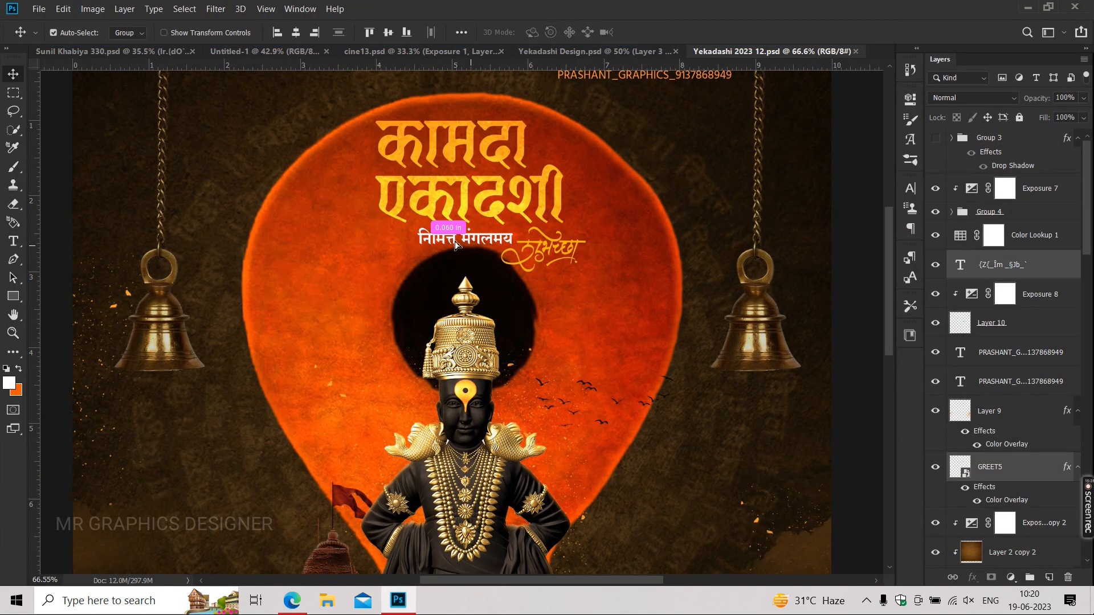
{"action": "left_click_drag", "start_coordinate": [456, 245], "coordinate": [607, 371]}
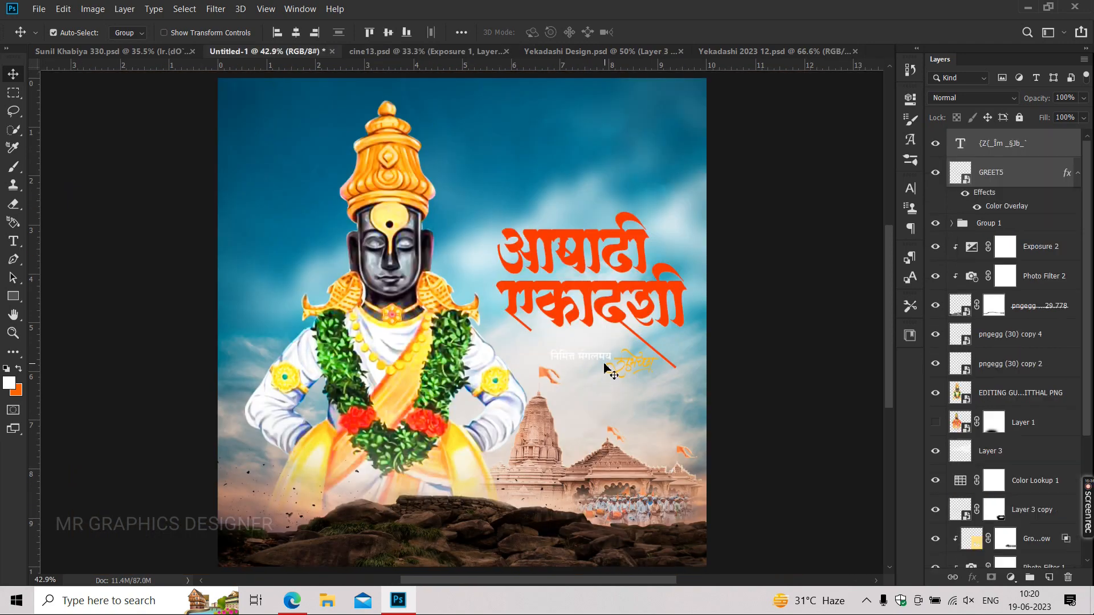
{"action": "scroll", "coordinate": [607, 370], "scroll_direction": "up", "scroll_amount": 3}
Recolour the निमित्त मंगलमय text black, enlarge it to about 132% and position it just under the headline.
{"action": "double_click", "coordinate": [504, 336]}
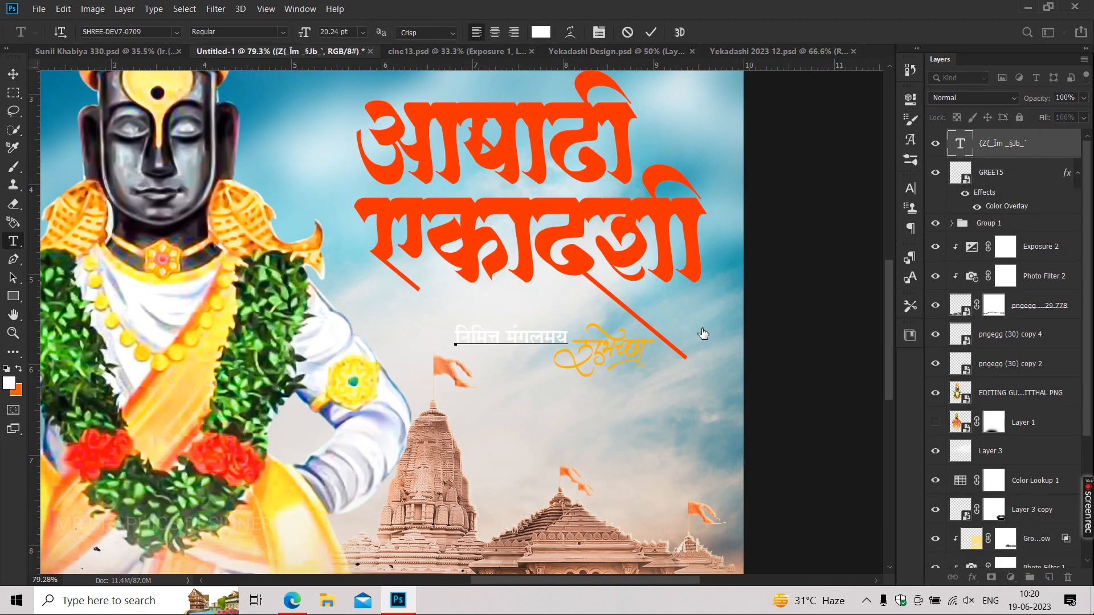
{"action": "left_click_drag", "start_coordinate": [747, 382], "coordinate": [738, 389]}
{"action": "key", "text": "Return"}
{"action": "left_click_drag", "start_coordinate": [451, 356], "coordinate": [473, 328]}
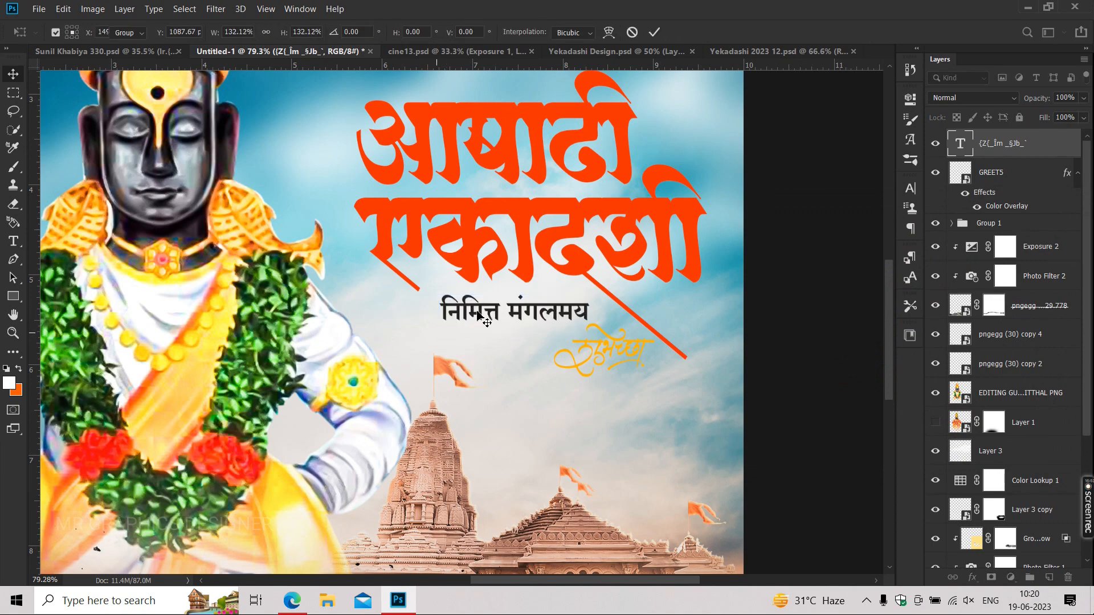
{"action": "key", "text": "Return"}
Enlarge the शुभेच्छा lettering and position it directly below the निमित्त मंगलमय line.
{"action": "left_click_drag", "start_coordinate": [598, 350], "coordinate": [508, 357]}
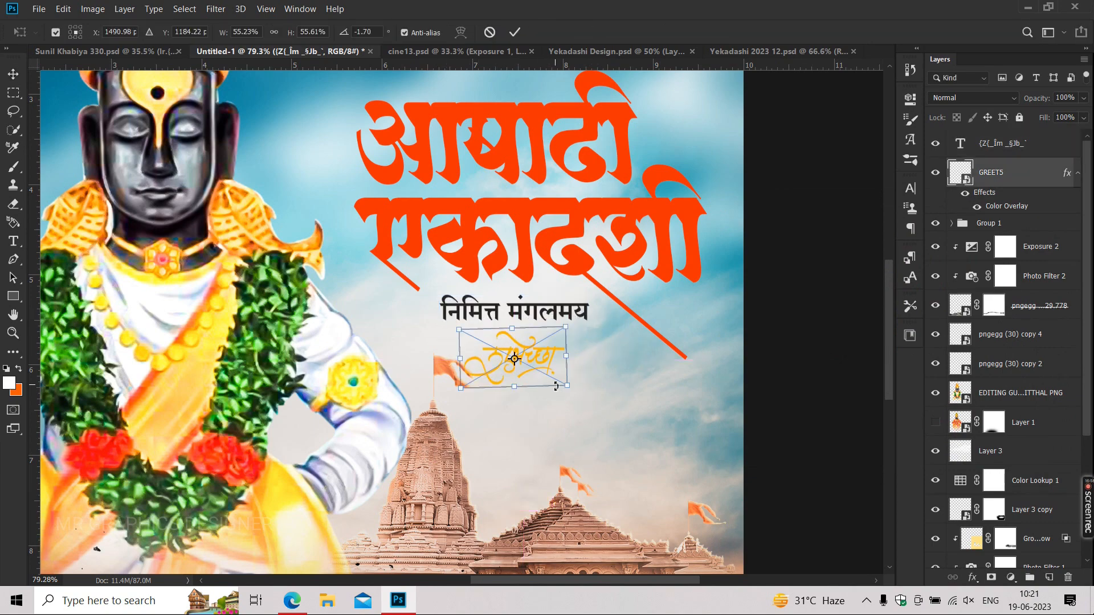
{"action": "left_click_drag", "start_coordinate": [567, 386], "coordinate": [599, 402]}
{"action": "key", "text": "Return"}
{"action": "scroll", "coordinate": [524, 351], "scroll_direction": "up", "scroll_amount": 4}
{"action": "left_click_drag", "start_coordinate": [545, 352], "coordinate": [585, 358]}
{"action": "key", "text": "ctrl+z"}
{"action": "left_click_drag", "start_coordinate": [569, 302], "coordinate": [585, 301]}
{"action": "left_click", "coordinate": [567, 347], "text": "ctrl"}
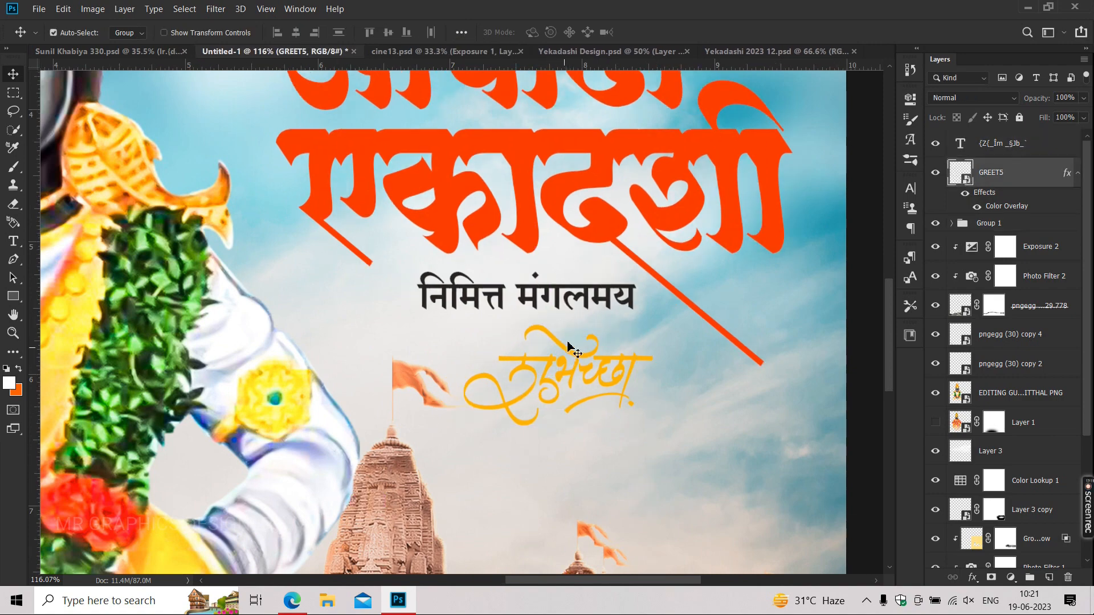
Change the colour overlay of the शुभेच्छा lettering to red and move the lettering closer to the line above.
{"action": "scroll", "coordinate": [568, 346], "scroll_direction": "down", "scroll_amount": 2}
{"action": "double_click", "coordinate": [1007, 205]}
{"action": "left_click", "coordinate": [960, 170]}
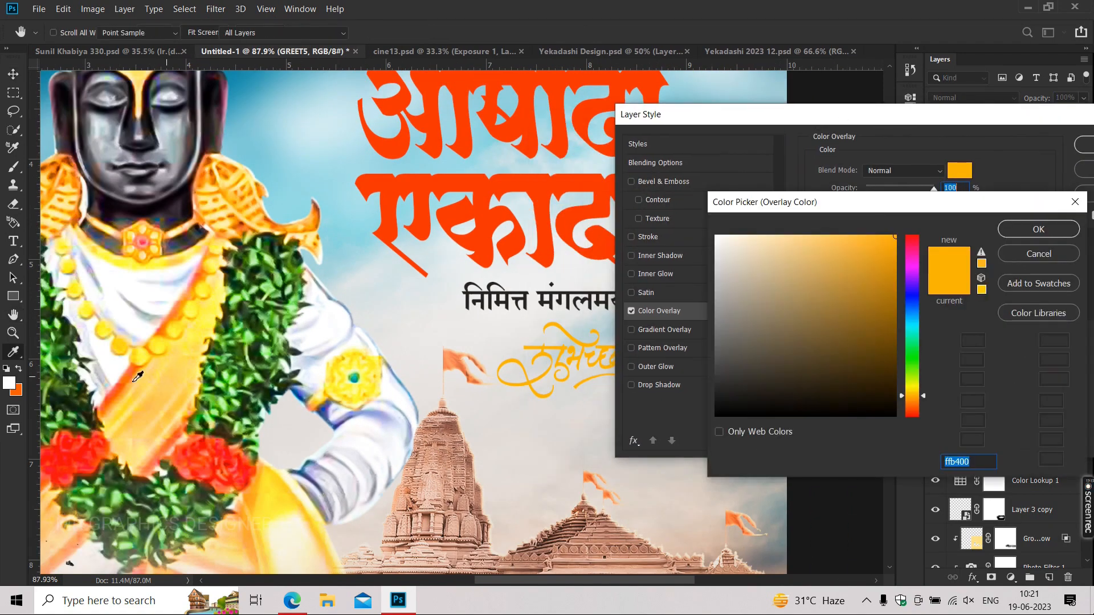
{"action": "left_click", "coordinate": [134, 382]}
{"action": "key", "text": "Return"}
{"action": "key", "text": "Return"}
{"action": "scroll", "coordinate": [560, 329], "scroll_direction": "up", "scroll_amount": 2}
{"action": "left_click_drag", "start_coordinate": [568, 337], "coordinate": [559, 328]}
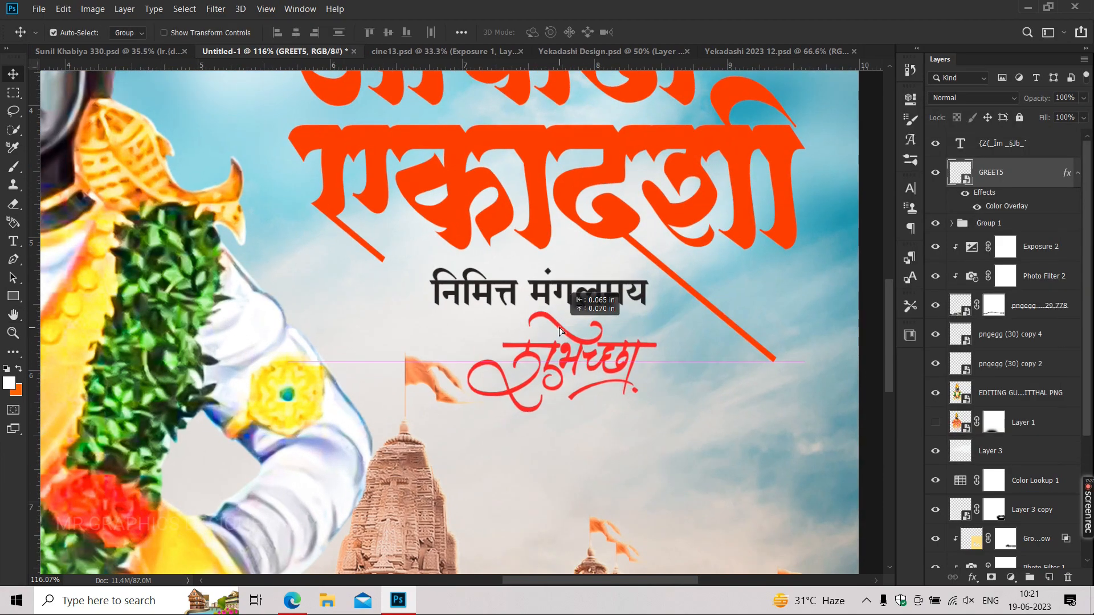
Place the flo.wer3 lily image from the shivaay\data folder on drive E as an embedded layer.
{"action": "scroll", "coordinate": [568, 299], "scroll_direction": "down", "scroll_amount": 5}
{"action": "left_click", "coordinate": [39, 9]}
{"action": "left_click", "coordinate": [64, 273]}
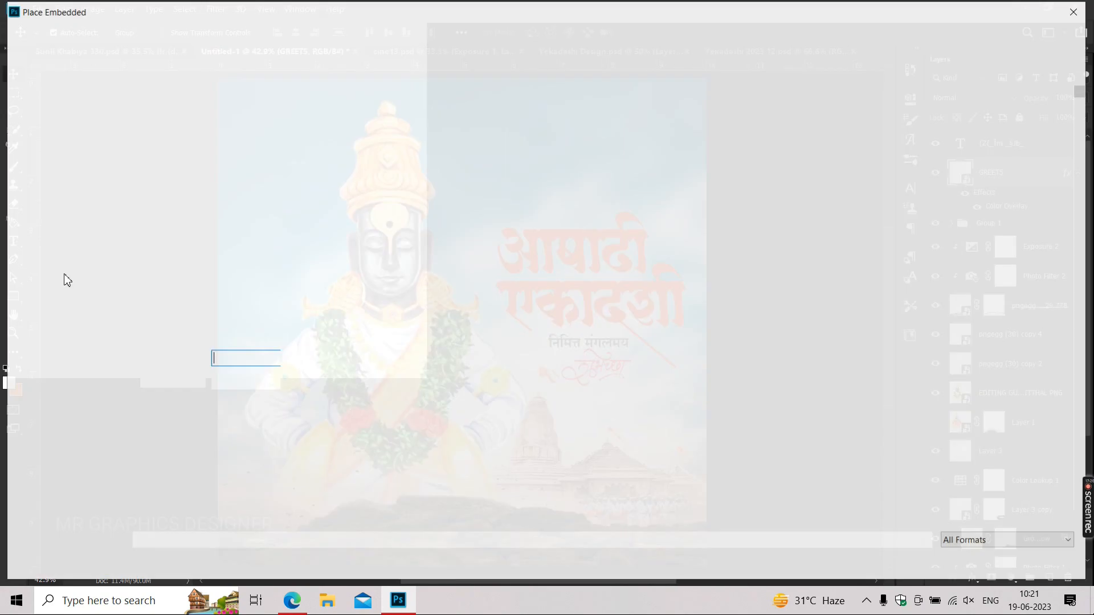
{"action": "left_click", "coordinate": [67, 468]}
{"action": "double_click", "coordinate": [176, 117]}
{"action": "double_click", "coordinate": [171, 103]}
{"action": "scroll", "coordinate": [1014, 171], "scroll_direction": "down", "scroll_amount": 10}
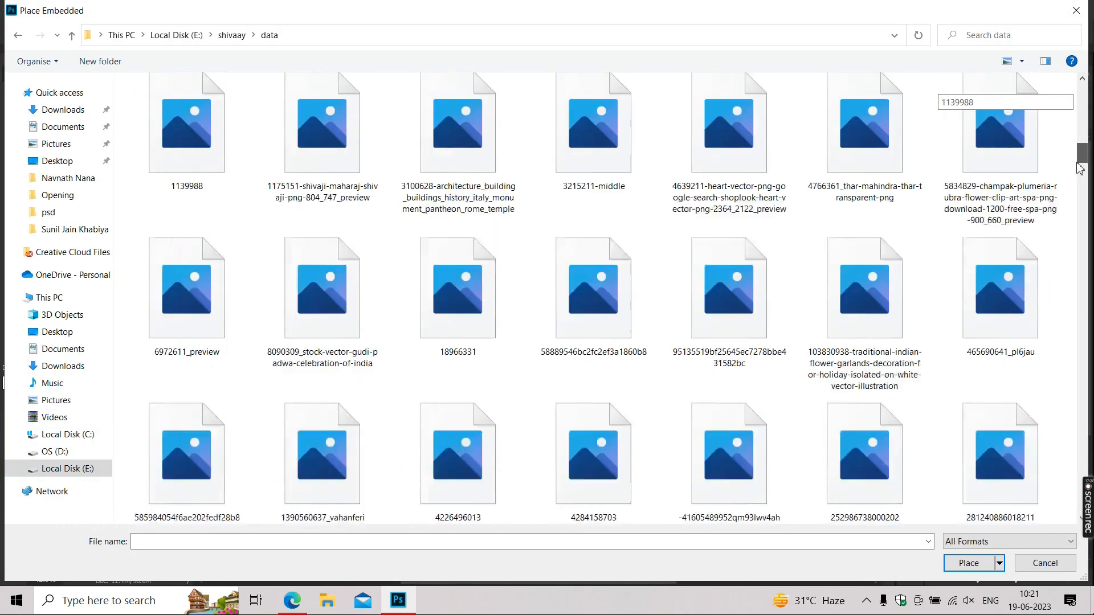
{"action": "scroll", "coordinate": [1070, 203], "scroll_direction": "down", "scroll_amount": 5}
{"action": "double_click", "coordinate": [730, 117]}
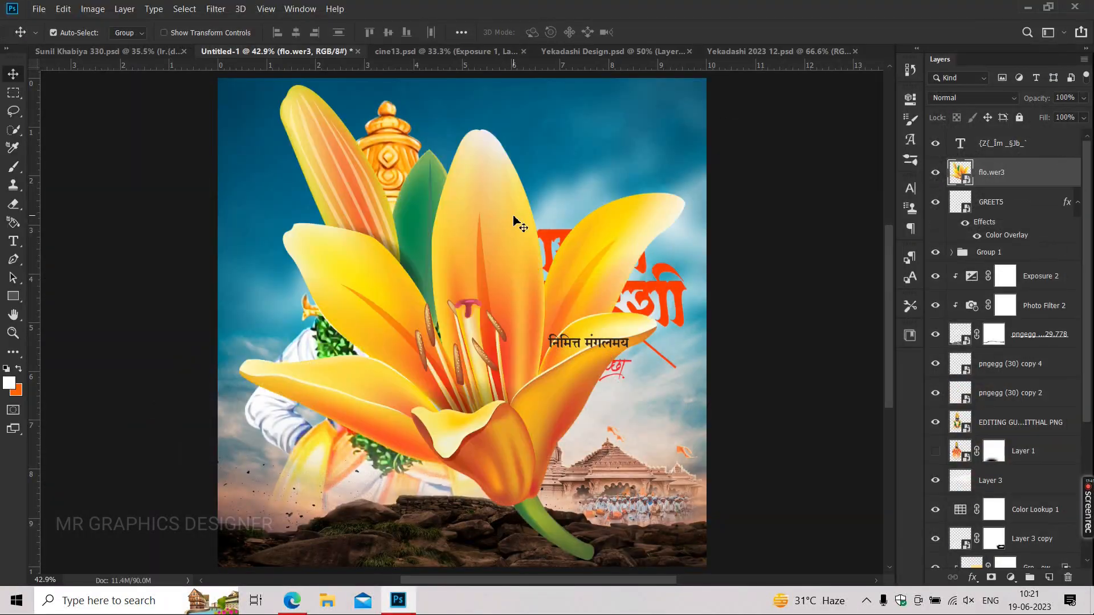
Shrink the lily to a tiny ornament, rotate it sideways and place it just beneath the शुभेच्छा lettering.
{"action": "left_click_drag", "start_coordinate": [233, 79], "coordinate": [609, 479]}
{"action": "left_click_drag", "start_coordinate": [641, 512], "coordinate": [596, 392]}
{"action": "left_click_drag", "start_coordinate": [563, 359], "coordinate": [577, 378]}
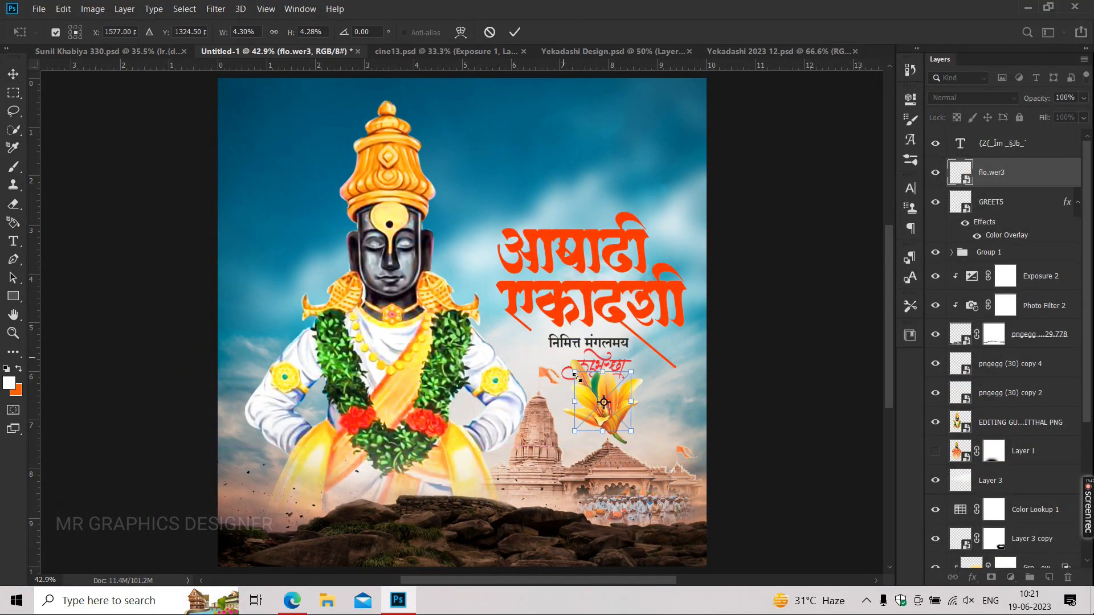
{"action": "scroll", "coordinate": [556, 386], "scroll_direction": "up", "scroll_amount": 5}
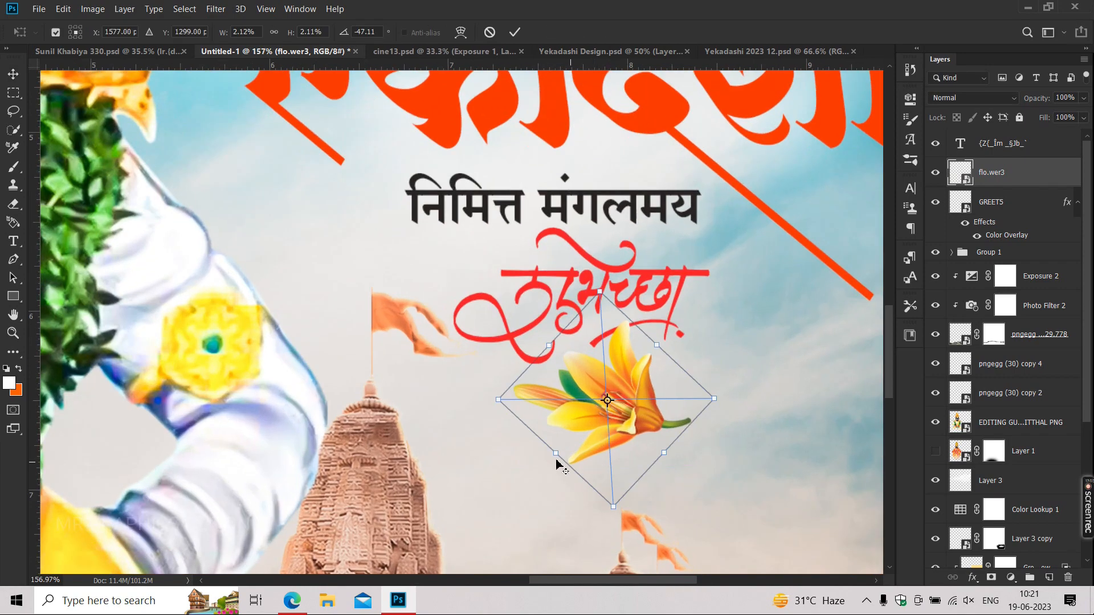
{"action": "left_click_drag", "start_coordinate": [557, 462], "coordinate": [572, 445]}
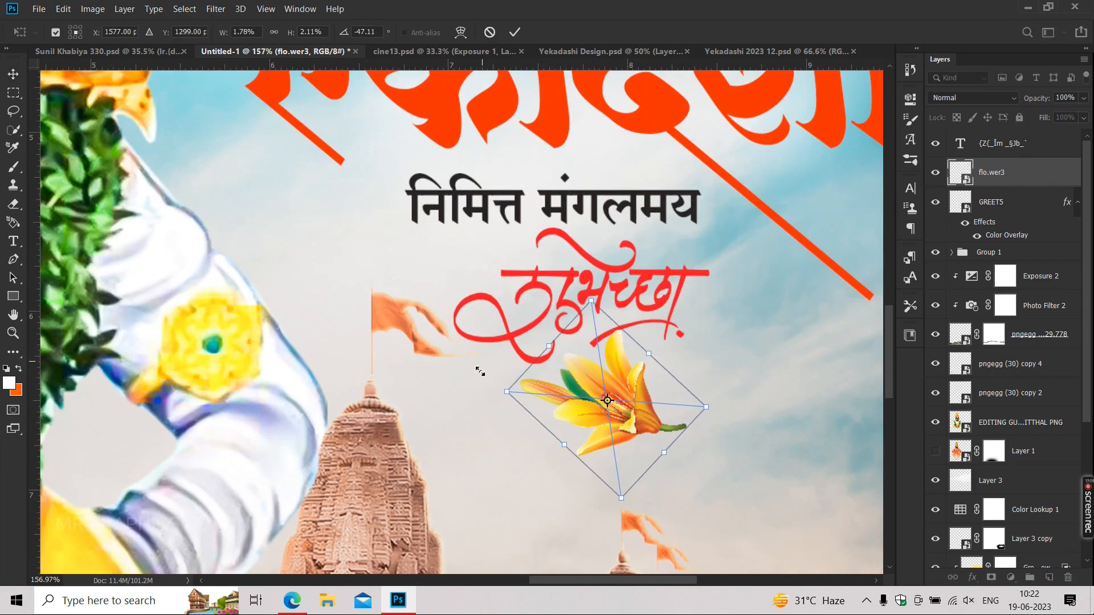
{"action": "left_click_drag", "start_coordinate": [481, 374], "coordinate": [483, 436]}
{"action": "left_click_drag", "start_coordinate": [545, 320], "coordinate": [564, 345]}
{"action": "left_click_drag", "start_coordinate": [634, 390], "coordinate": [626, 359]}
{"action": "key", "text": "ctrl+0"}
Add a gradient overlay to the headline in Group 1 and open its gradient for editing.
{"action": "left_click", "coordinate": [1033, 253]}
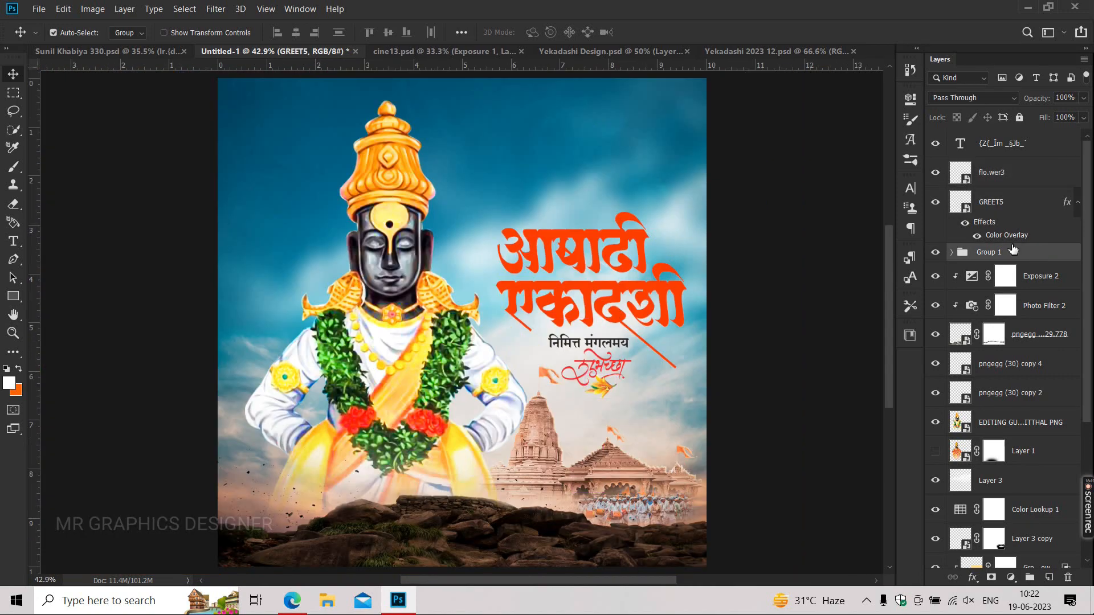
{"action": "double_click", "coordinate": [1026, 202]}
{"action": "left_click_drag", "start_coordinate": [570, 111], "coordinate": [741, 112]}
{"action": "left_click", "coordinate": [752, 327]}
{"action": "left_click", "coordinate": [967, 202]}
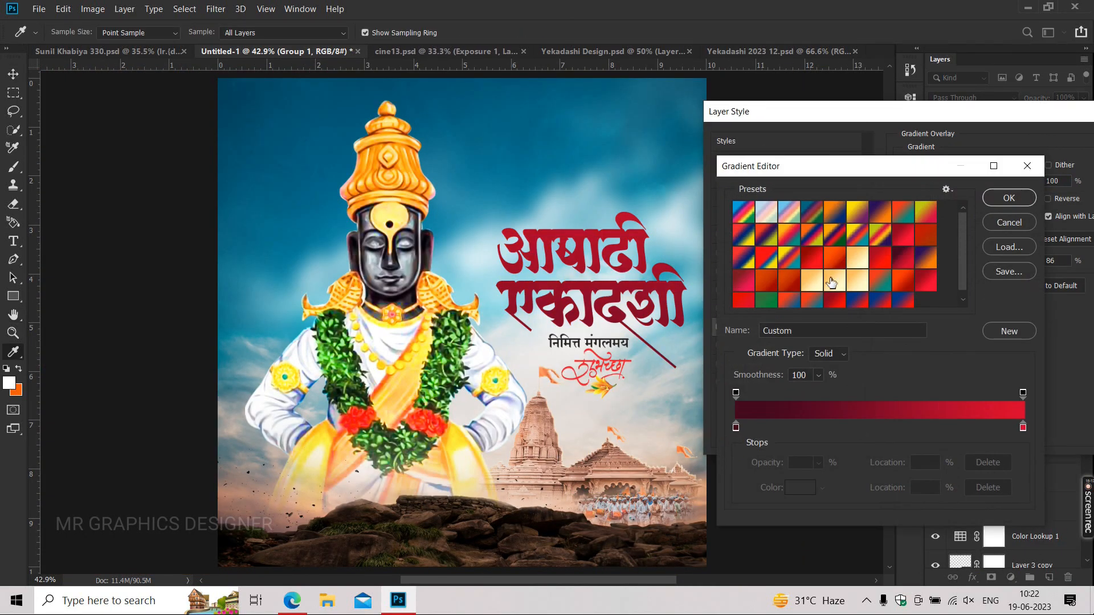
Try a blue-to-red gradient preset on the headline with the blue stop at 0% recoloured to dark red 4c0707.
{"action": "left_click", "coordinate": [881, 296]}
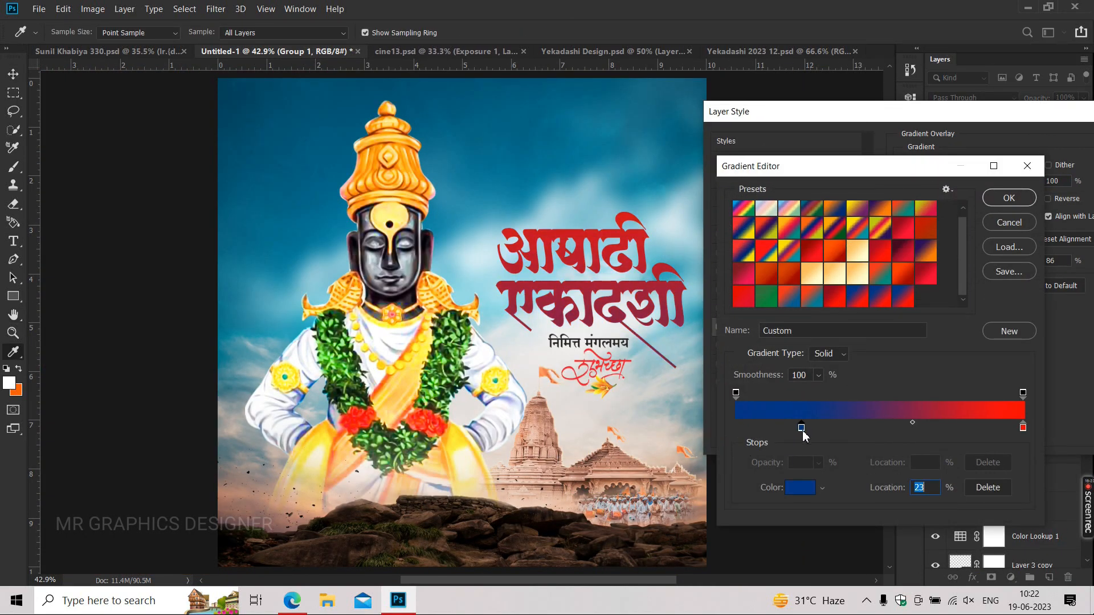
{"action": "double_click", "coordinate": [736, 428]}
{"action": "left_click_drag", "start_coordinate": [912, 373], "coordinate": [912, 419]}
{"action": "left_click_drag", "start_coordinate": [880, 257], "coordinate": [712, 231]}
{"action": "left_click_drag", "start_coordinate": [887, 281], "coordinate": [874, 359]}
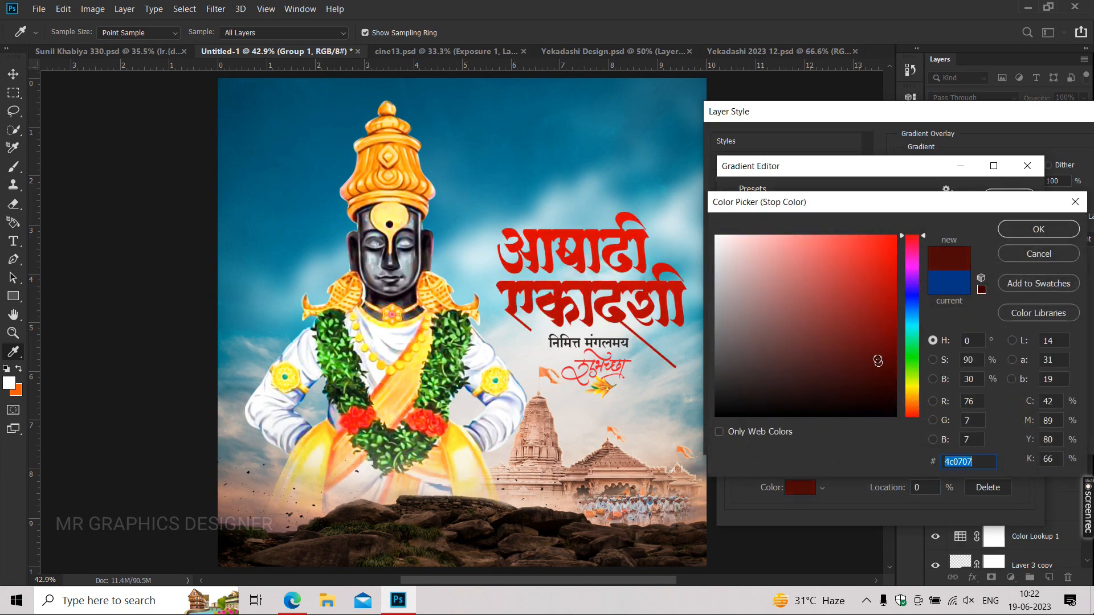
{"action": "left_click", "coordinate": [1038, 229]}
Give the headline a bright red gradient preset and a 9 px white outside stroke at 53% opacity.
{"action": "left_click", "coordinate": [835, 279]}
{"action": "left_click", "coordinate": [763, 284]}
{"action": "left_click", "coordinate": [743, 296]}
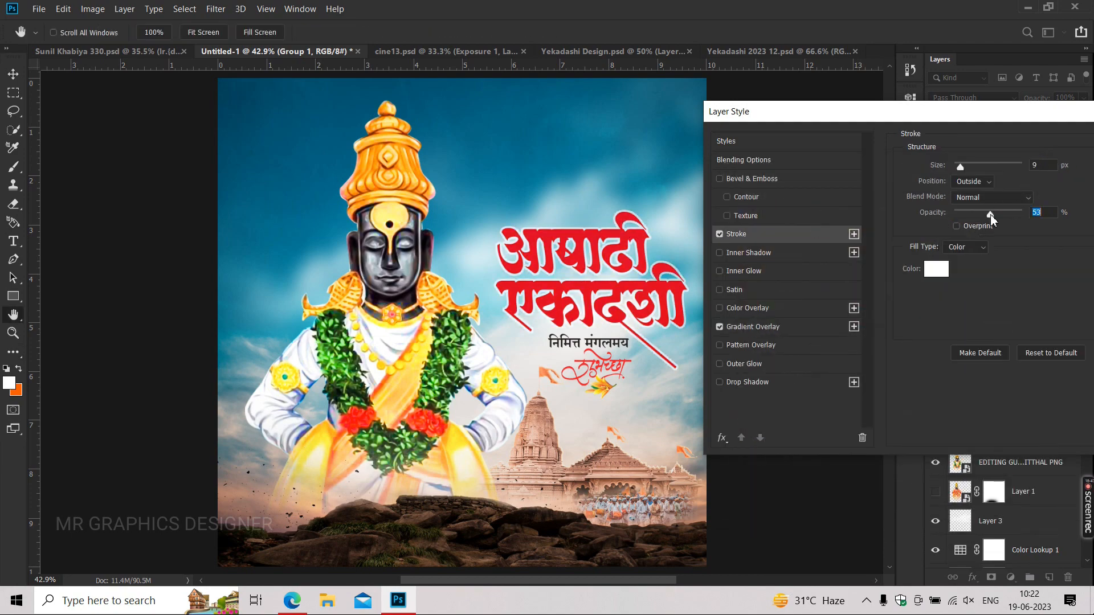
{"action": "key", "text": "Return"}
{"action": "scroll", "coordinate": [1020, 429], "scroll_direction": "down", "scroll_amount": 2}
{"action": "scroll", "coordinate": [677, 259], "scroll_direction": "up", "scroll_amount": 2}
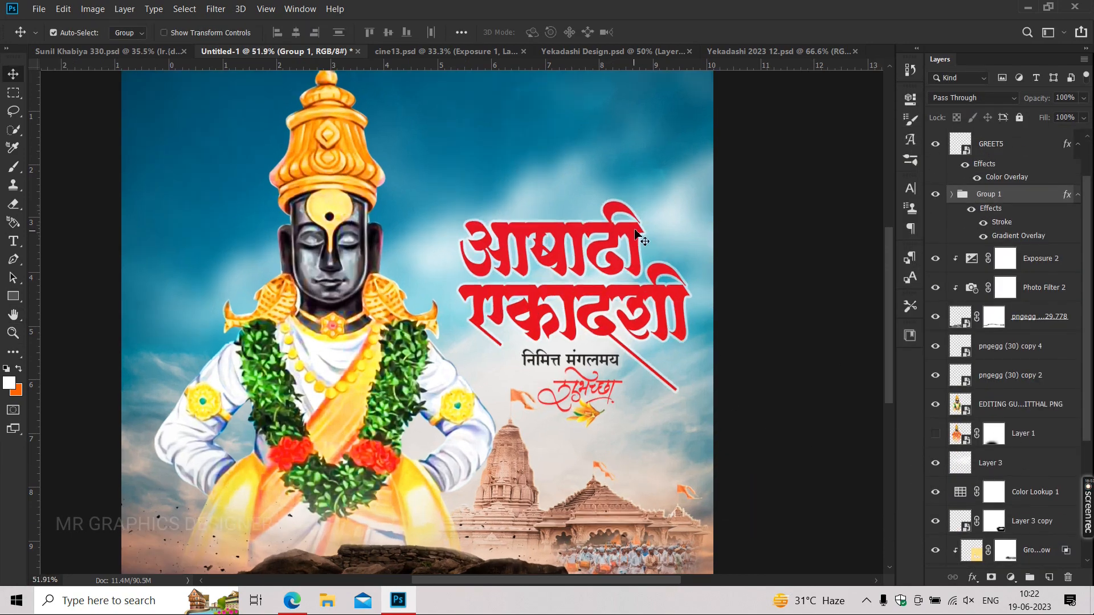
Duplicate the निमित्त मंगलमय text and place the copy above the headline.
{"action": "scroll", "coordinate": [637, 233], "scroll_direction": "up", "scroll_amount": 1}
{"action": "left_click", "coordinate": [588, 380]}
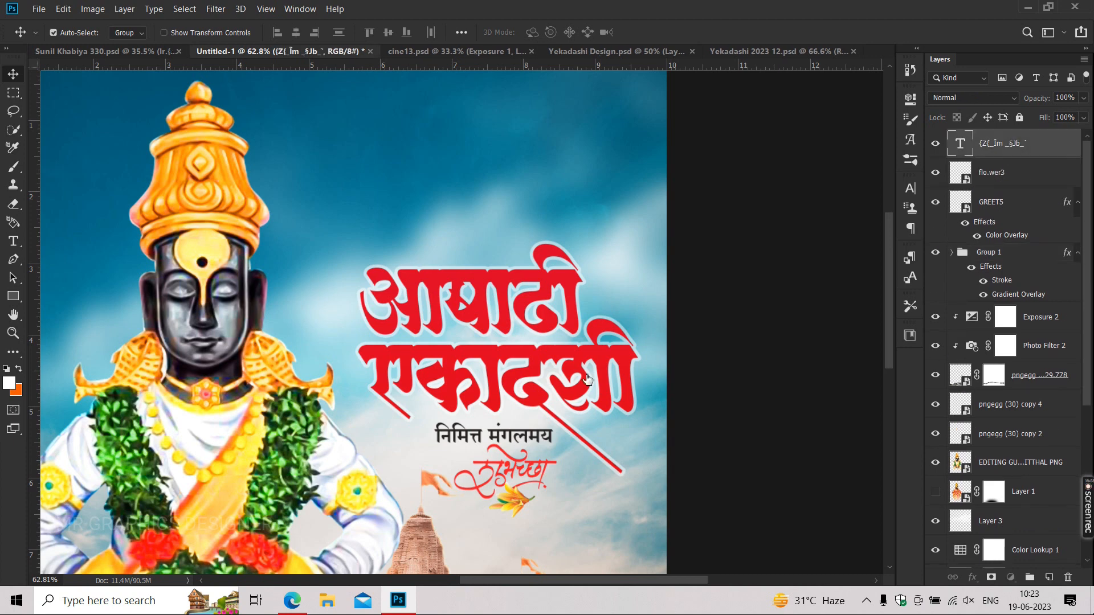
{"action": "left_click_drag", "start_coordinate": [517, 439], "coordinate": [439, 240]}
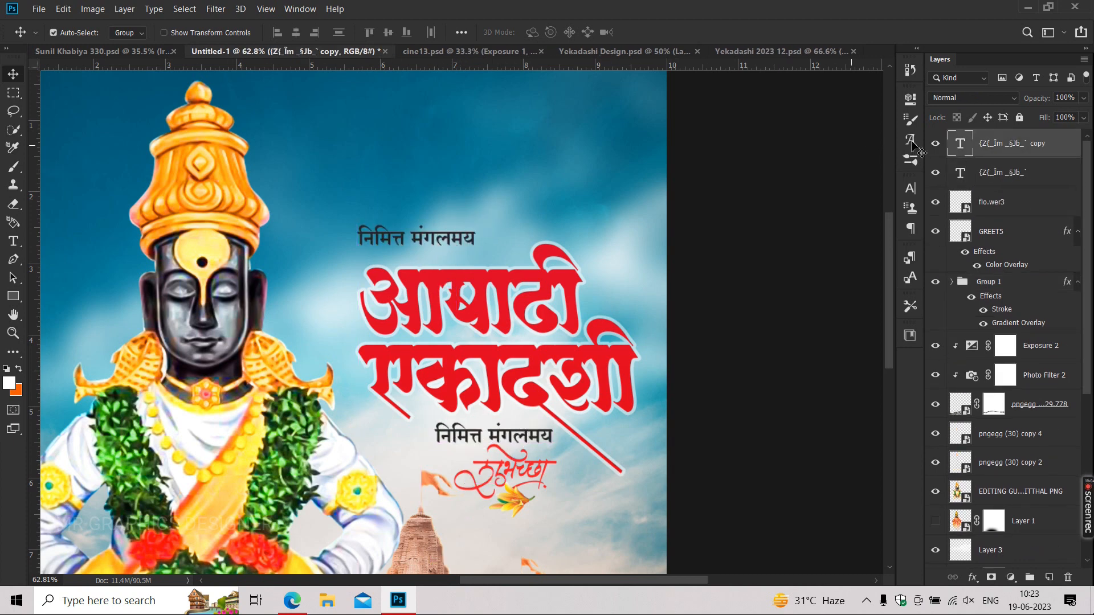
Replace the copied line's wording with देवशयनी, inserting the characters from the SHREE-DEV7-0709 glyph set.
{"action": "left_click", "coordinate": [685, 562]}
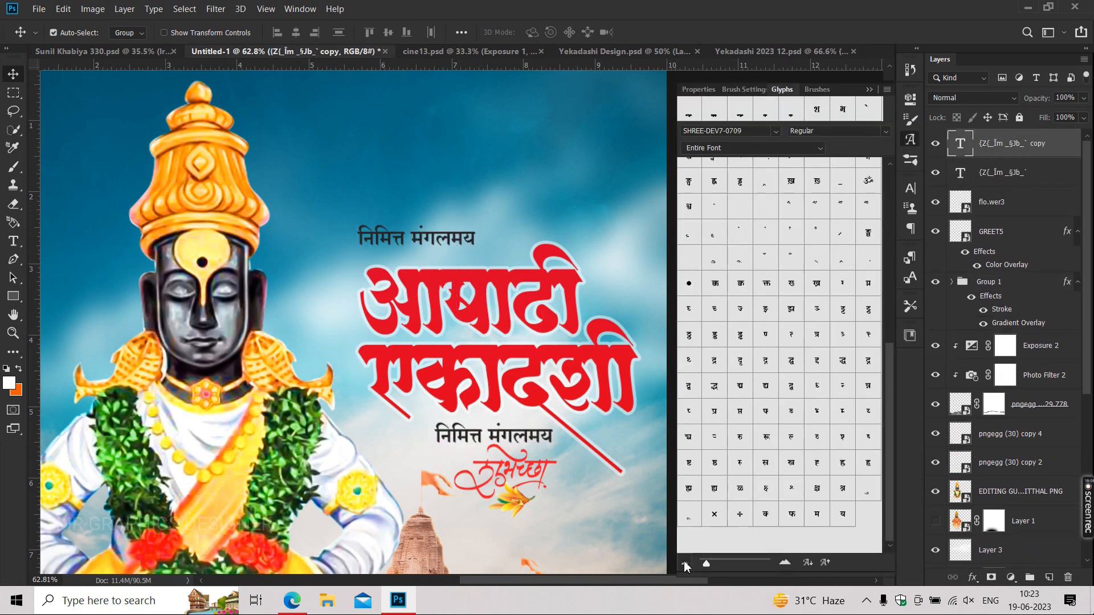
{"action": "double_click", "coordinate": [383, 240]}
{"action": "scroll", "coordinate": [744, 365], "scroll_direction": "up", "scroll_amount": 5}
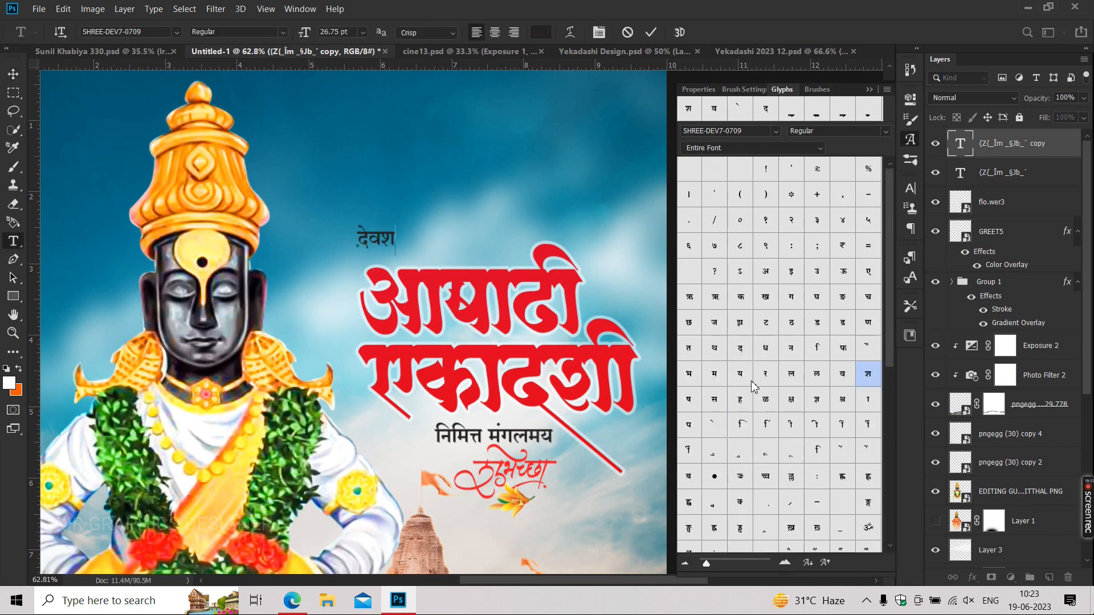
{"action": "left_click", "coordinate": [867, 91]}
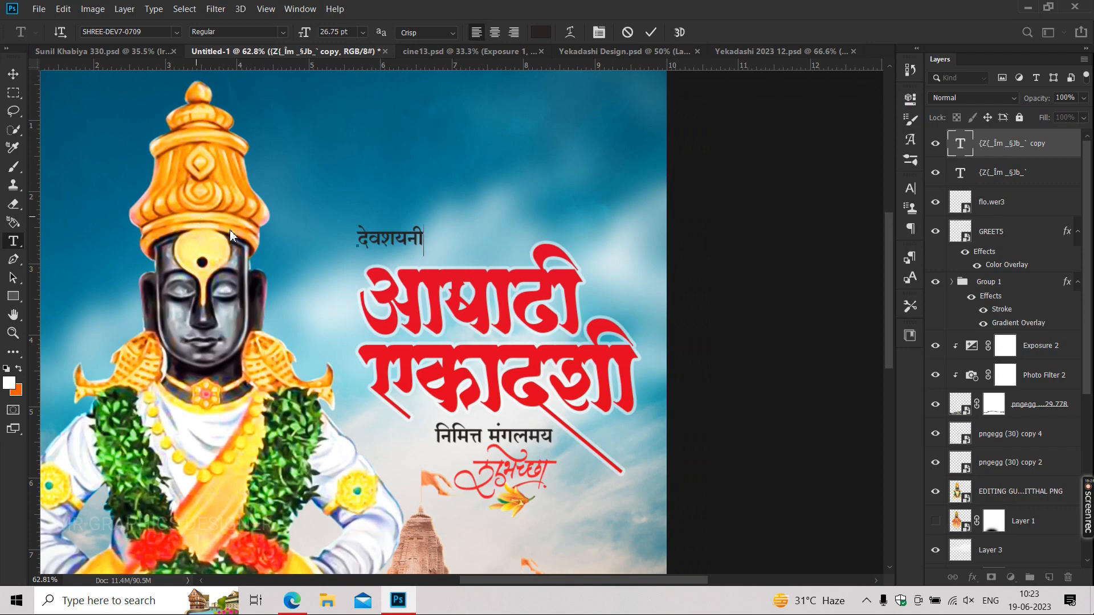
Set the देवशयनी text in the SHREE-DEV7-0712 Regular font.
{"action": "key", "text": "ctrl+a"}
{"action": "left_click", "coordinate": [159, 32]}
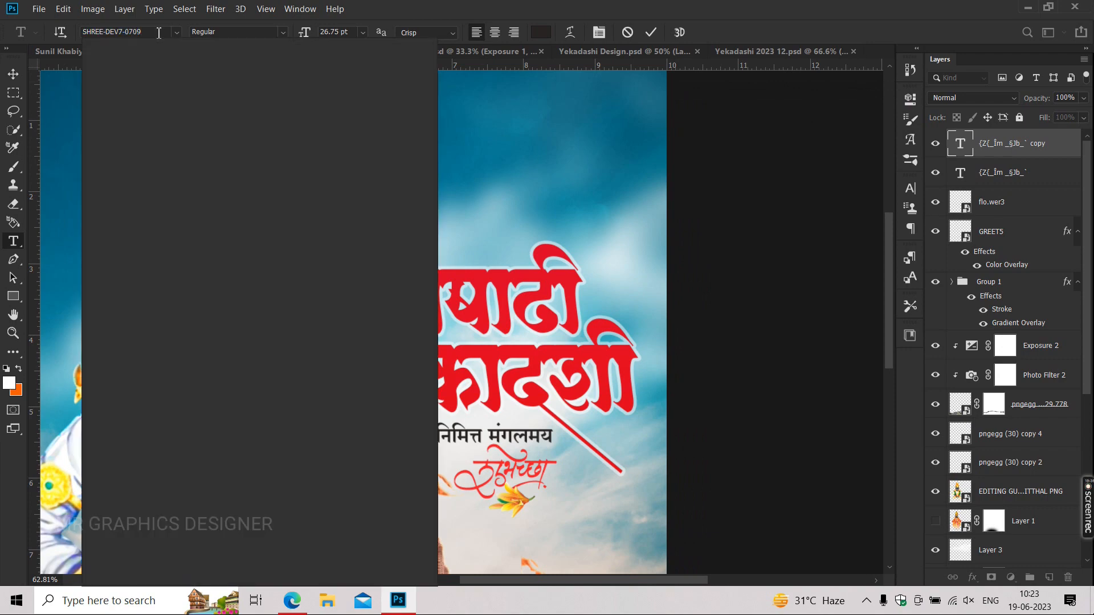
{"action": "left_click", "coordinate": [193, 49]}
{"action": "left_click", "coordinate": [233, 48]}
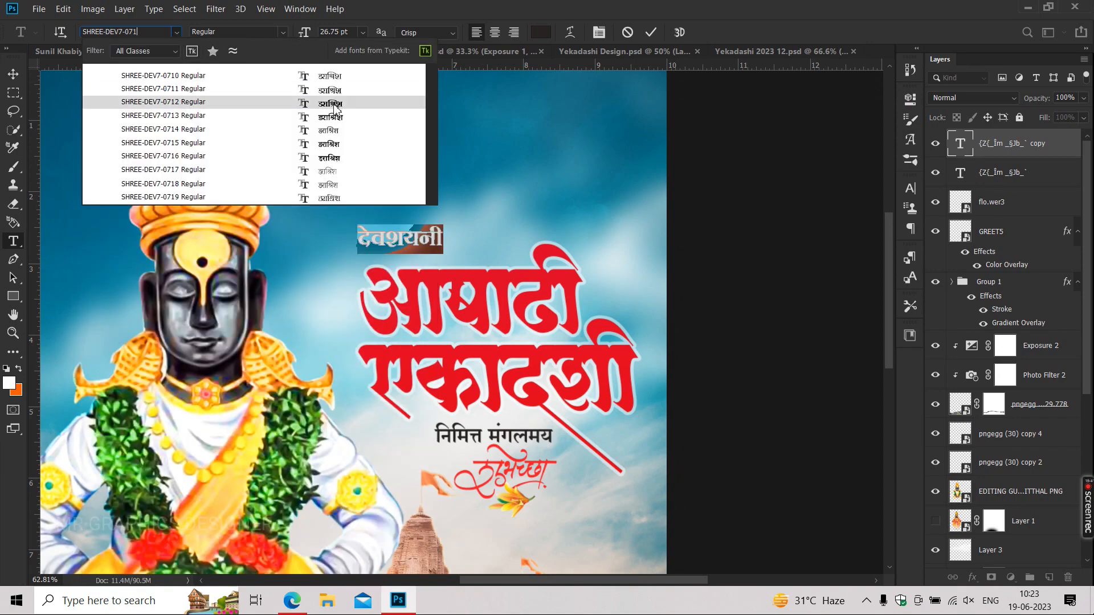
{"action": "left_click", "coordinate": [335, 106]}
{"action": "left_click", "coordinate": [537, 34]}
{"action": "key", "text": "Return"}
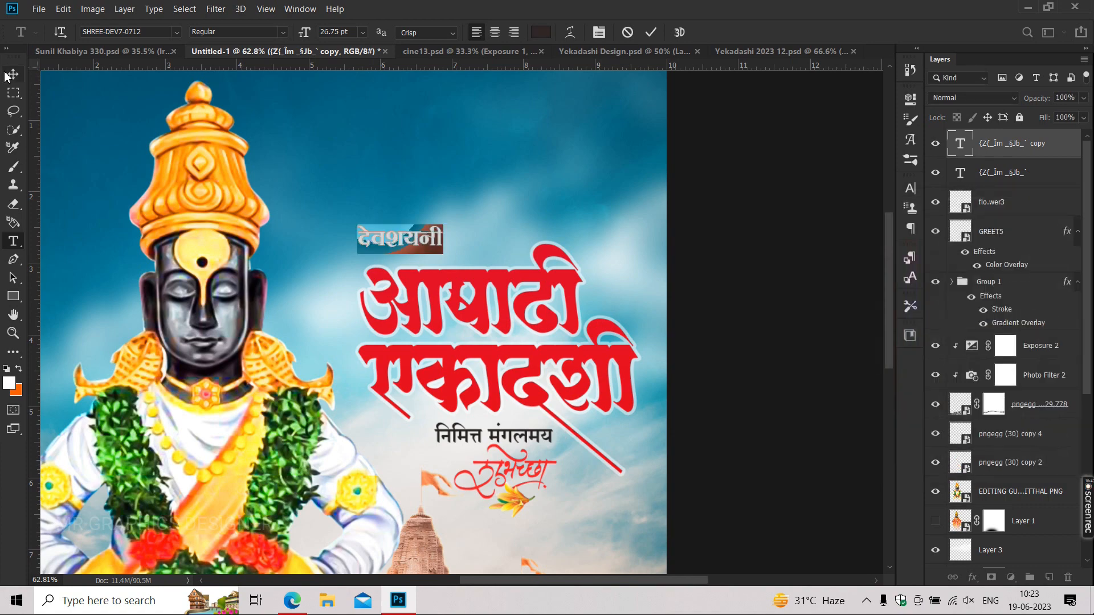
Move the देवशयनी text so it sits centred just above the word आषाढी.
{"action": "left_click", "coordinate": [13, 74]}
{"action": "scroll", "coordinate": [332, 212], "scroll_direction": "up", "scroll_amount": 3}
{"action": "left_click_drag", "start_coordinate": [395, 245], "coordinate": [483, 261]}
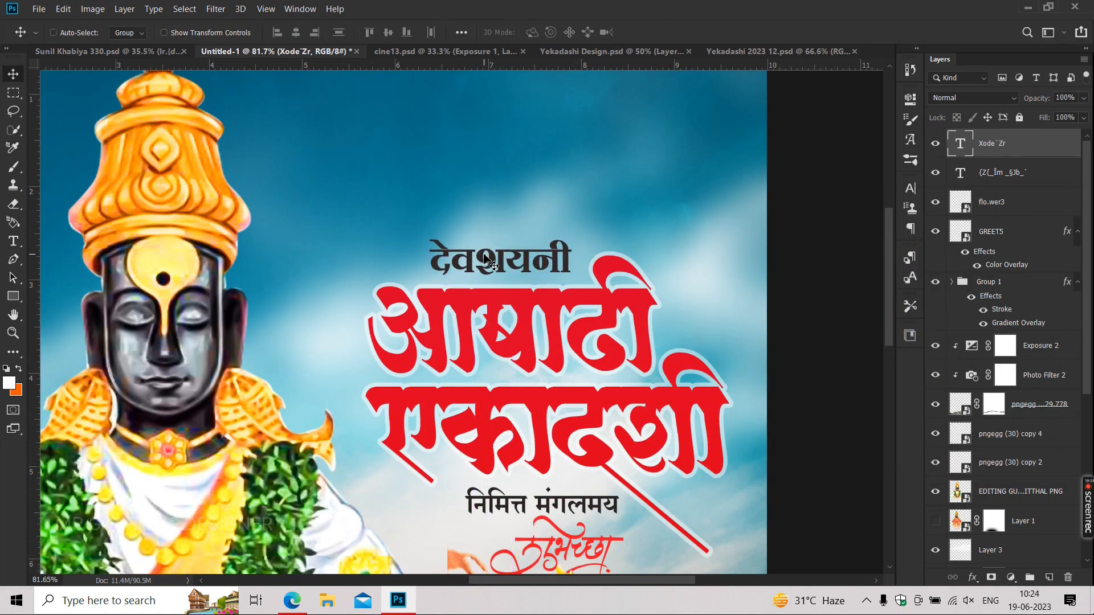
{"action": "key", "text": "ctrl+0"}
Try to transform and duplicate Layer 3 to brighten the sky behind the headline.
{"action": "left_click", "coordinate": [479, 250]}
{"action": "key", "text": "ctrl+z"}
{"action": "key", "text": "t"}
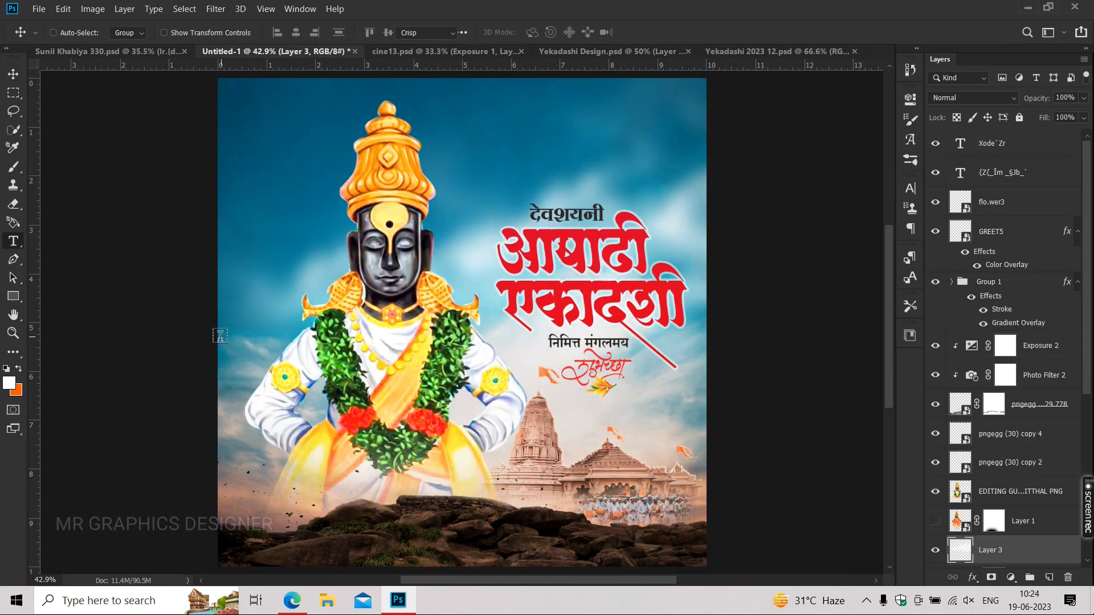
{"action": "key", "text": "ctrl+t"}
{"action": "left_click_drag", "start_coordinate": [214, 333], "coordinate": [201, 333]}
{"action": "key", "text": "Return"}
{"action": "key", "text": "ctrl+j"}
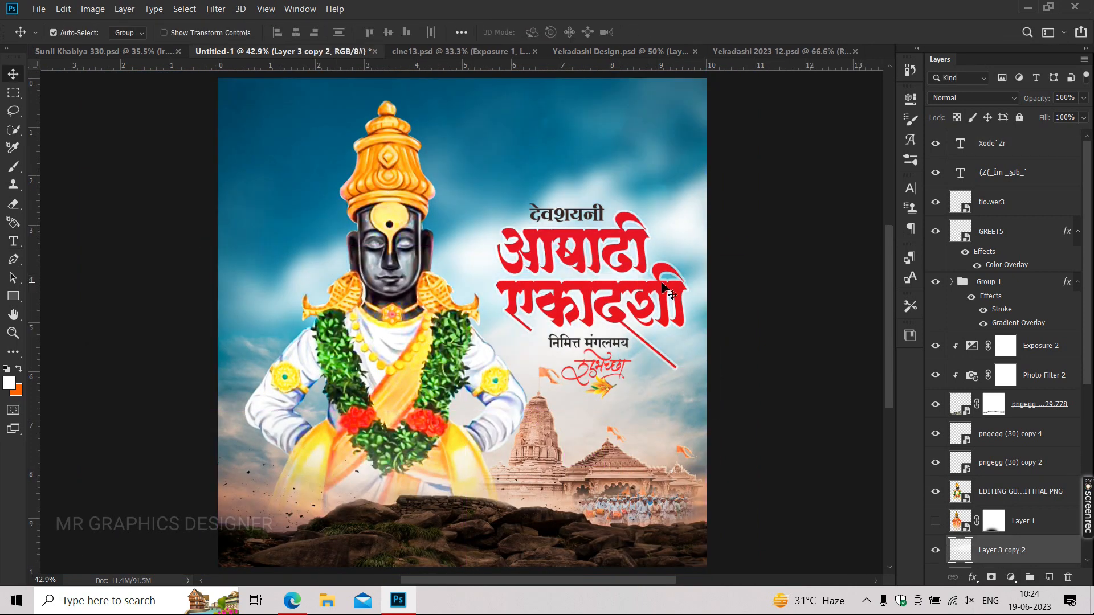
{"action": "key", "text": "ctrl+z"}
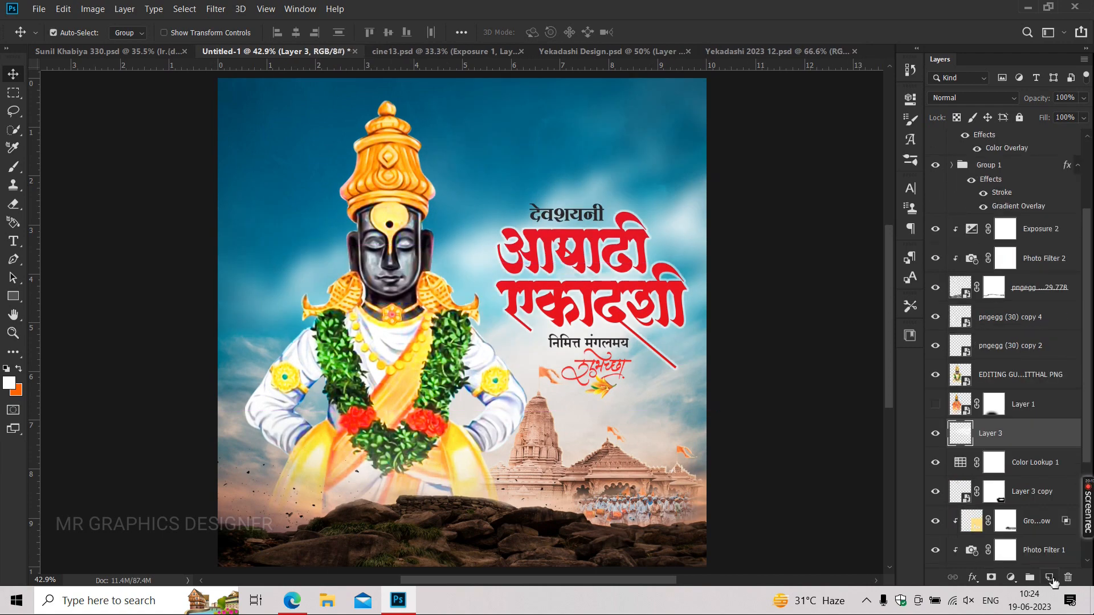
Add a new layer above Layer 3 and paint a soft white glow behind the headline with a 1600 px brush.
{"action": "left_click", "coordinate": [1050, 578]}
{"action": "key", "text": "b"}
{"action": "left_click", "coordinate": [73, 35]}
{"action": "double_click", "coordinate": [45, 278]}
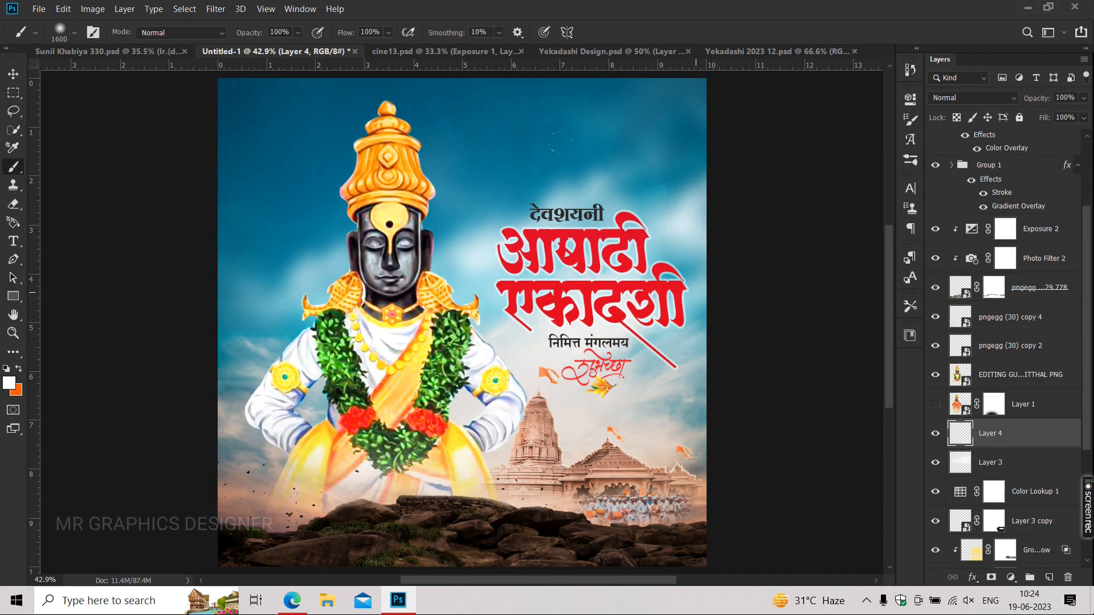
{"action": "left_click", "coordinate": [573, 253]}
{"action": "key", "text": "v"}
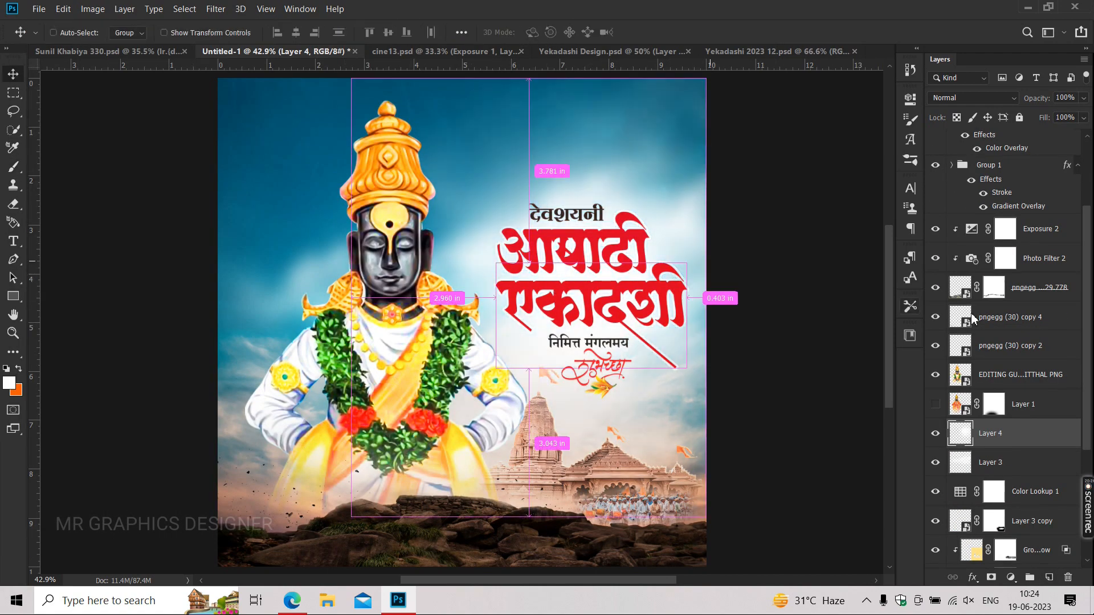
Lower the opacity of the white glow on Layer 4 and deselect the layer.
{"action": "left_click", "coordinate": [1074, 98]}
{"action": "left_click_drag", "start_coordinate": [1083, 99], "coordinate": [1057, 117]}
{"action": "left_click", "coordinate": [769, 368]}
{"action": "scroll", "coordinate": [626, 391], "scroll_direction": "up", "scroll_amount": 6}
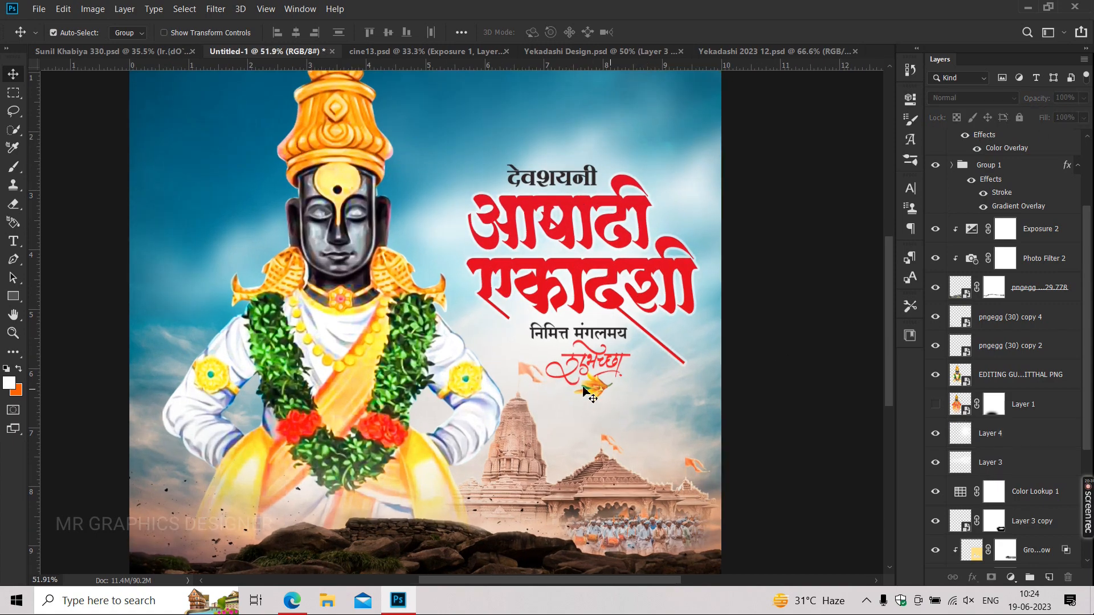
Move Layer 4 and Layer 3 together beneath Group 2 so the white glows sit just above Exposure 3.
{"action": "scroll", "coordinate": [578, 392], "scroll_direction": "down", "scroll_amount": 5}
{"action": "left_click_drag", "start_coordinate": [582, 394], "coordinate": [572, 381]}
{"action": "scroll", "coordinate": [1041, 406], "scroll_direction": "down", "scroll_amount": 2}
{"action": "left_click", "coordinate": [1020, 377]}
{"action": "left_click", "coordinate": [1007, 398], "text": "ctrl"}
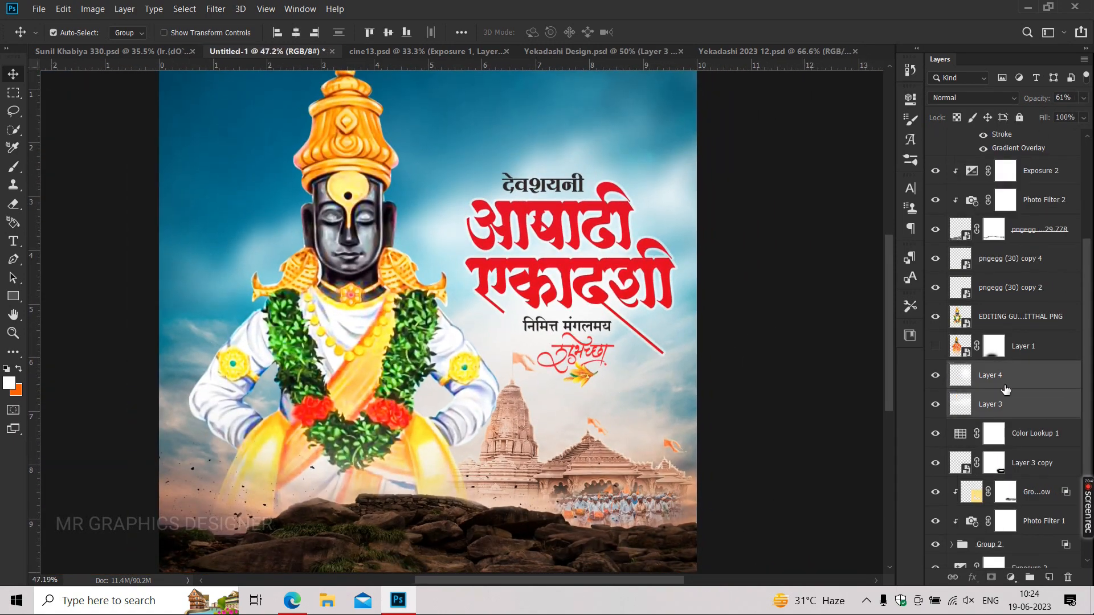
{"action": "scroll", "coordinate": [1007, 388], "scroll_direction": "down", "scroll_amount": 2}
{"action": "left_click_drag", "start_coordinate": [1010, 295], "coordinate": [1011, 439]}
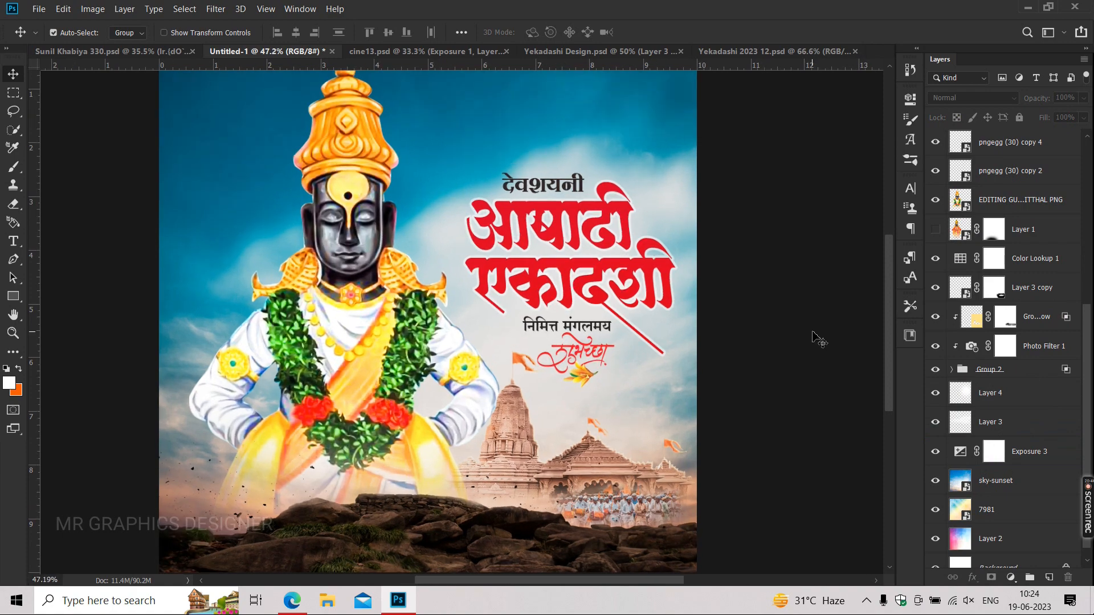
Shift the Vitthal figure about 0.19 in left and give it a white Inner Shadow with 99% opacity, 10 px distance and 8 px size.
{"action": "scroll", "coordinate": [815, 339], "scroll_direction": "down", "scroll_amount": 1}
{"action": "left_click_drag", "start_coordinate": [399, 362], "coordinate": [388, 360]}
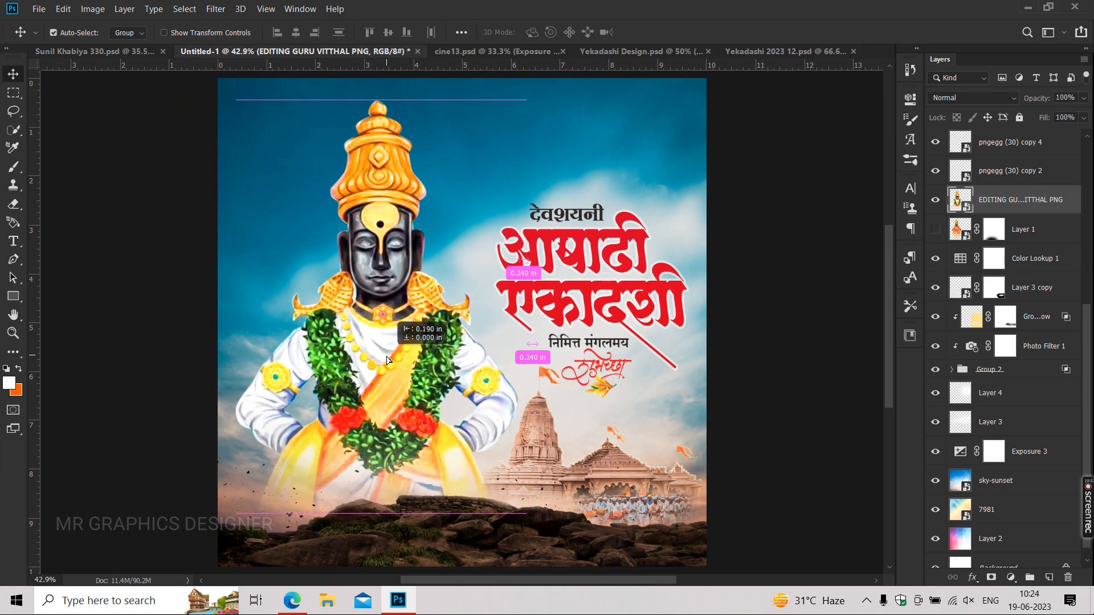
{"action": "double_click", "coordinate": [1066, 200]}
{"action": "left_click", "coordinate": [601, 251]}
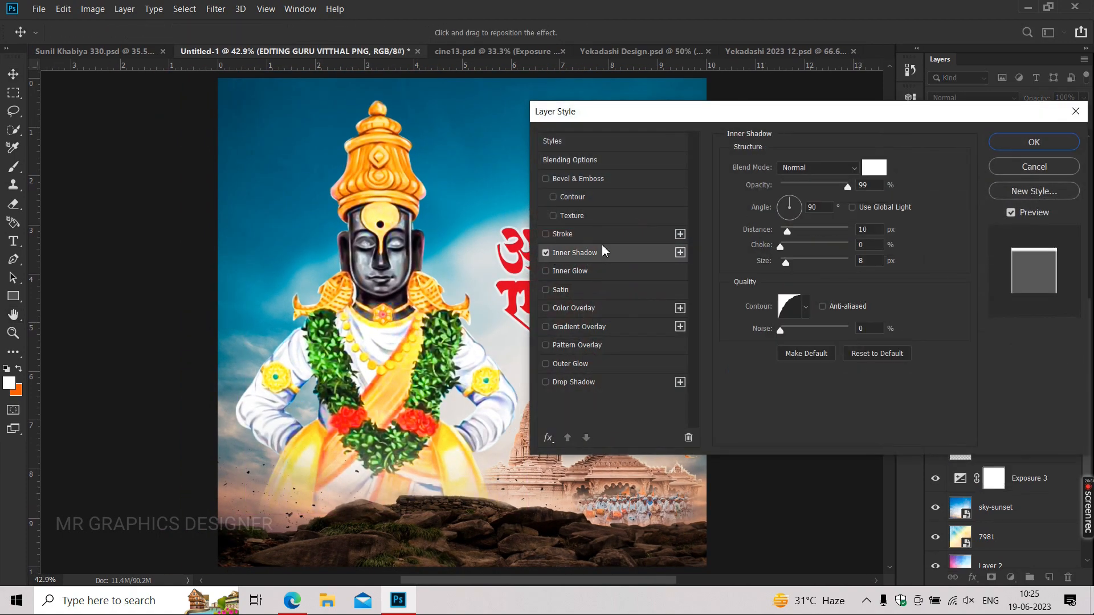
{"action": "key", "text": "ctrl+plus"}
{"action": "left_click", "coordinate": [547, 254]}
{"action": "left_click", "coordinate": [547, 254]}
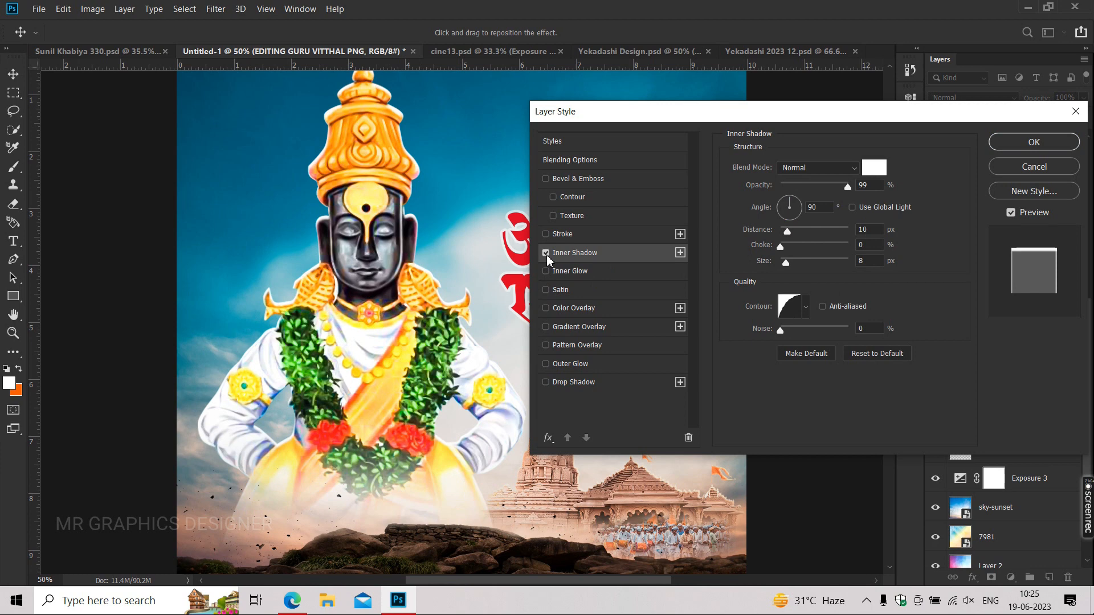
Try an Inner Glow on the Vitthal figure, and enable an orange Satin effect instead.
{"action": "left_click", "coordinate": [591, 274]}
{"action": "left_click", "coordinate": [546, 273]}
{"action": "left_click", "coordinate": [546, 272]}
{"action": "left_click", "coordinate": [546, 273]}
{"action": "left_click", "coordinate": [574, 290]}
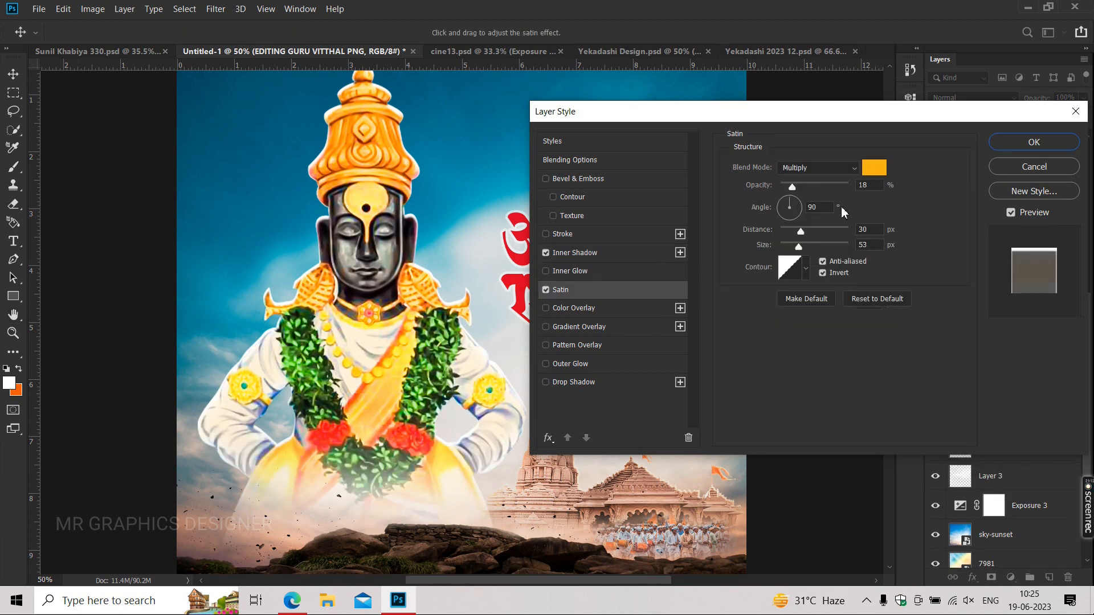
Try higher Satin opacities and the Lighten, Lighter Color and Overlay blend modes on the Vitthal figure.
{"action": "left_click_drag", "start_coordinate": [848, 187], "coordinate": [802, 187]}
{"action": "left_click", "coordinate": [807, 168]}
{"action": "left_click", "coordinate": [803, 299]}
{"action": "left_click", "coordinate": [795, 169]}
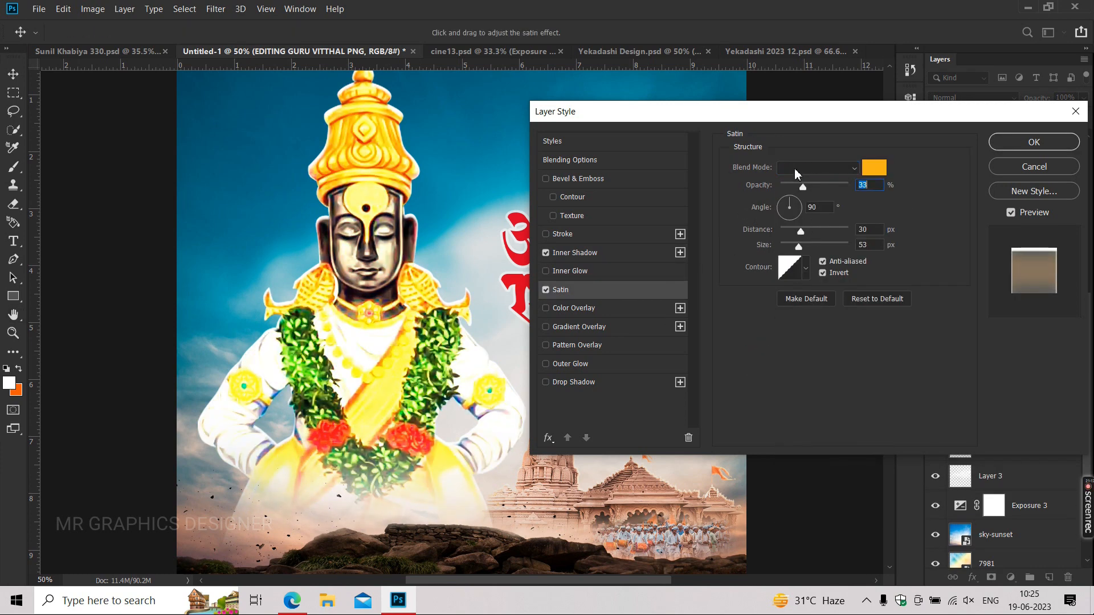
{"action": "left_click", "coordinate": [794, 174]}
{"action": "scroll", "coordinate": [798, 170], "scroll_direction": "down", "scroll_amount": 7}
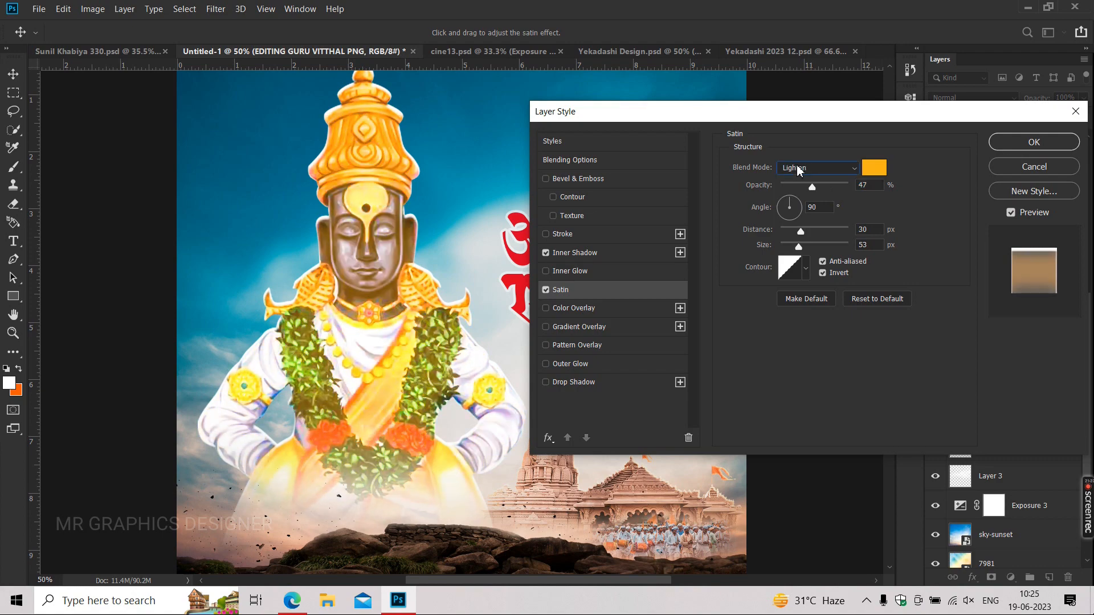
{"action": "left_click", "coordinate": [792, 171]}
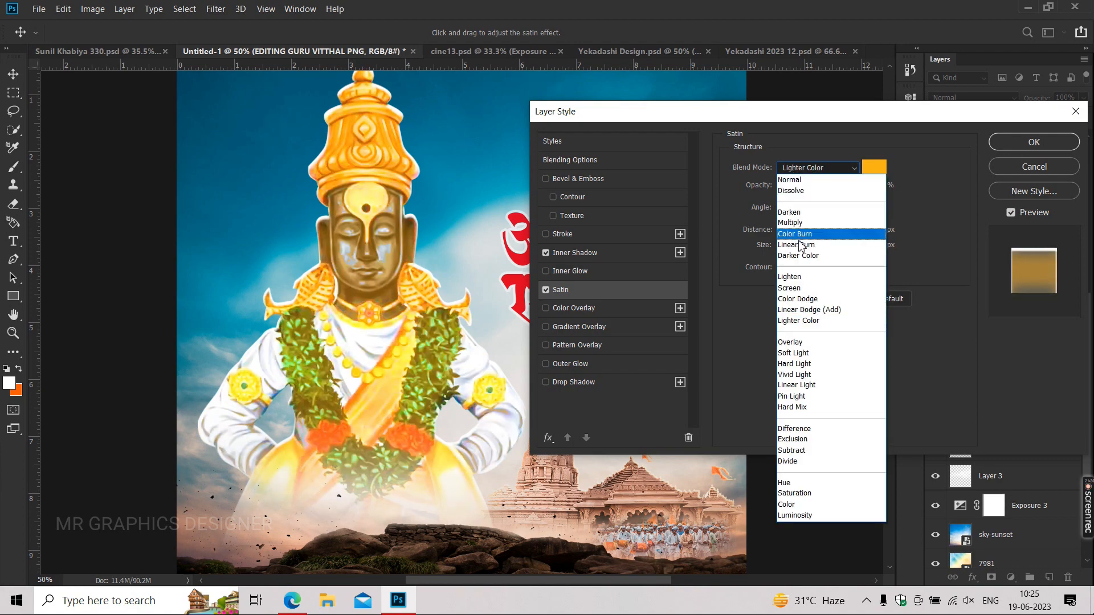
{"action": "left_click", "coordinate": [794, 289]}
{"action": "scroll", "coordinate": [799, 169], "scroll_direction": "down", "scroll_amount": 3}
{"action": "left_click", "coordinate": [800, 170]}
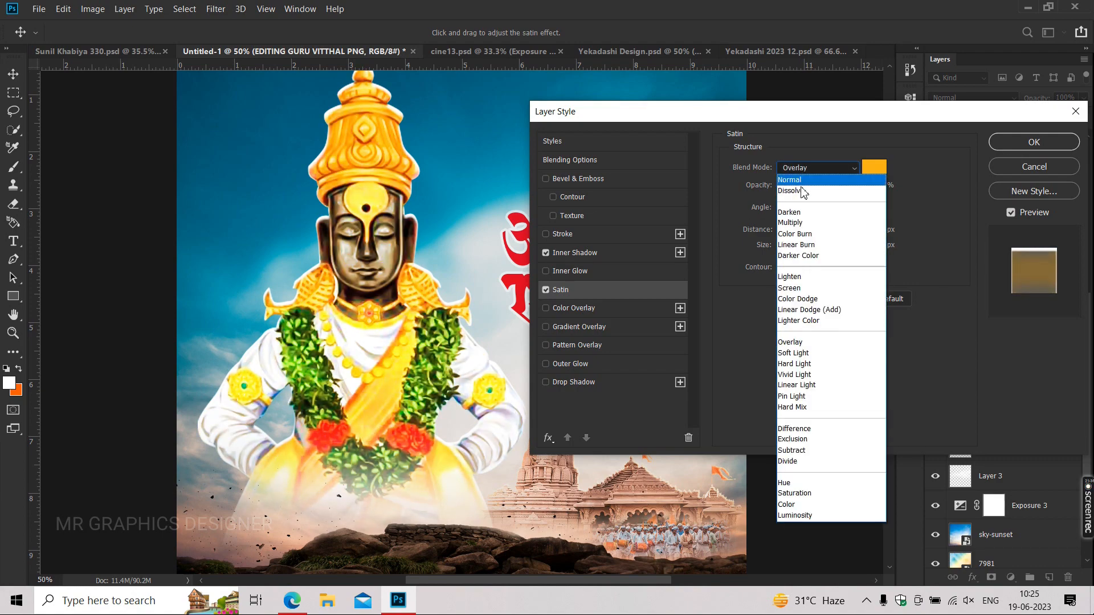
Set the Satin effect to Multiply at 20% opacity with colour ffb20e and apply the layer style.
{"action": "left_click", "coordinate": [796, 224]}
{"action": "left_click", "coordinate": [795, 230]}
{"action": "mouse_move", "coordinate": [812, 186]}
{"action": "left_mouse_down"}
{"action": "mouse_move", "coordinate": [780, 184]}
{"action": "mouse_move", "coordinate": [794, 187]}
{"action": "left_mouse_up"}
{"action": "left_click", "coordinate": [874, 167]}
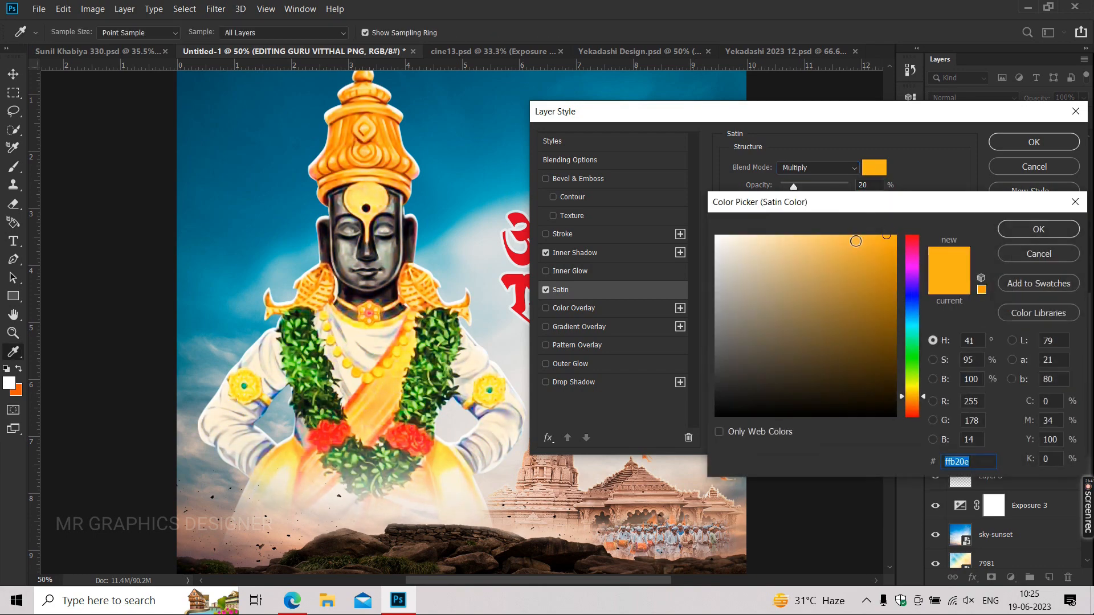
{"action": "left_click", "coordinate": [1020, 227]}
{"action": "left_click", "coordinate": [1034, 142]}
Convert the Vitthal figure's effects into separate layers and mask the Inner Shadow away along the figure's lower part.
{"action": "right_click", "coordinate": [1062, 203]}
{"action": "right_click", "coordinate": [1066, 202]}
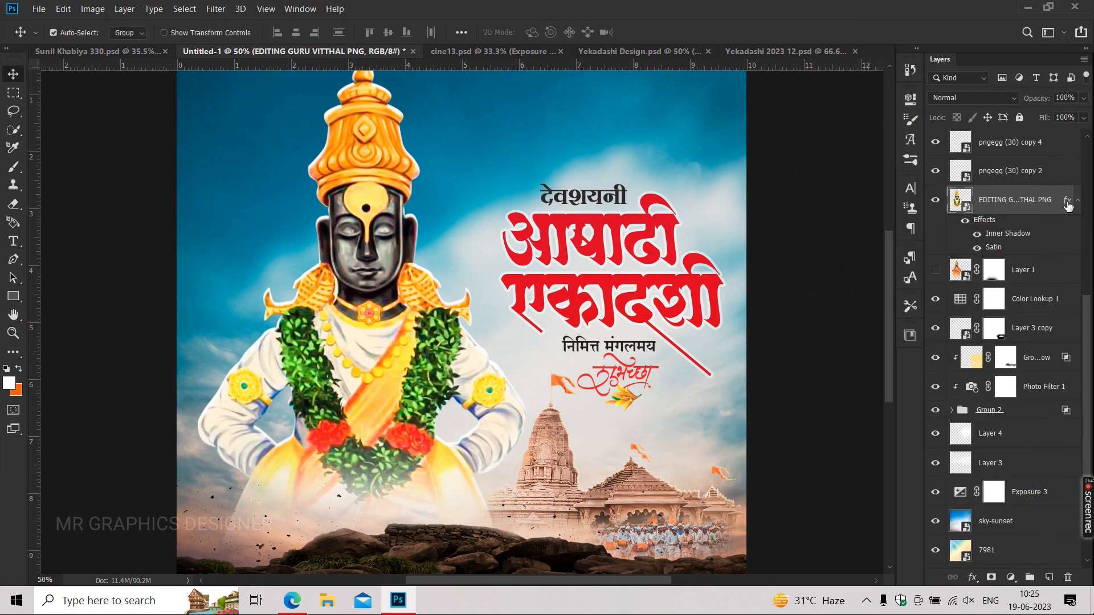
{"action": "left_click", "coordinate": [1034, 434]}
{"action": "key", "text": "e"}
{"action": "scroll", "coordinate": [506, 353], "scroll_direction": "down", "scroll_amount": 3}
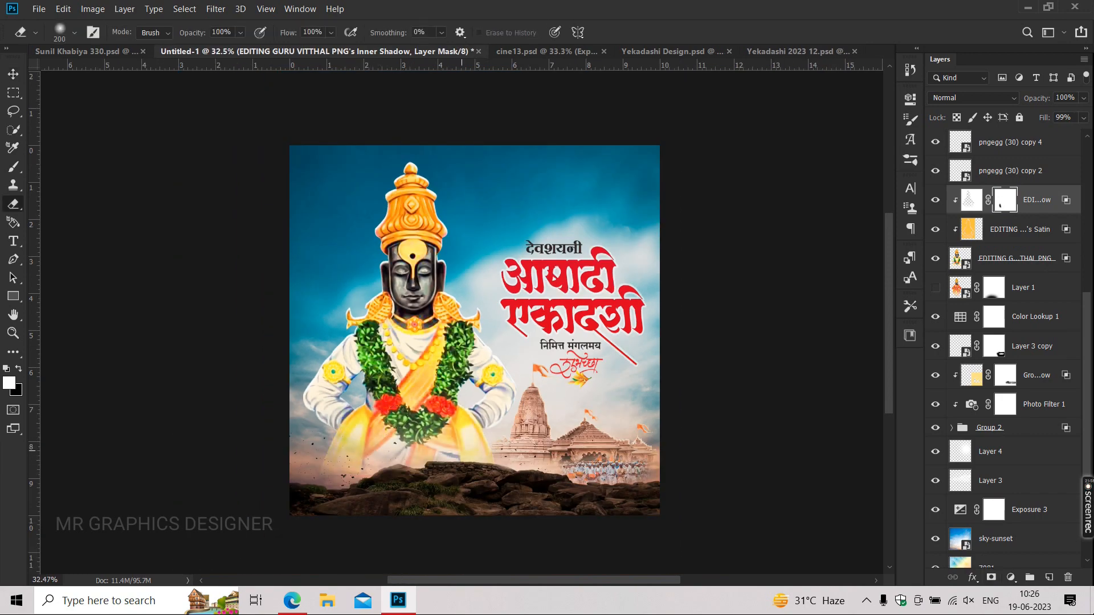
{"action": "key", "text": "v"}
{"action": "scroll", "coordinate": [515, 358], "scroll_direction": "up", "scroll_amount": 2}
{"action": "left_click", "coordinate": [1019, 229]}
Draw a white circle about 448 px wide behind the figure's head, on a new shape layer above Layer 1.
{"action": "left_click", "coordinate": [1024, 297]}
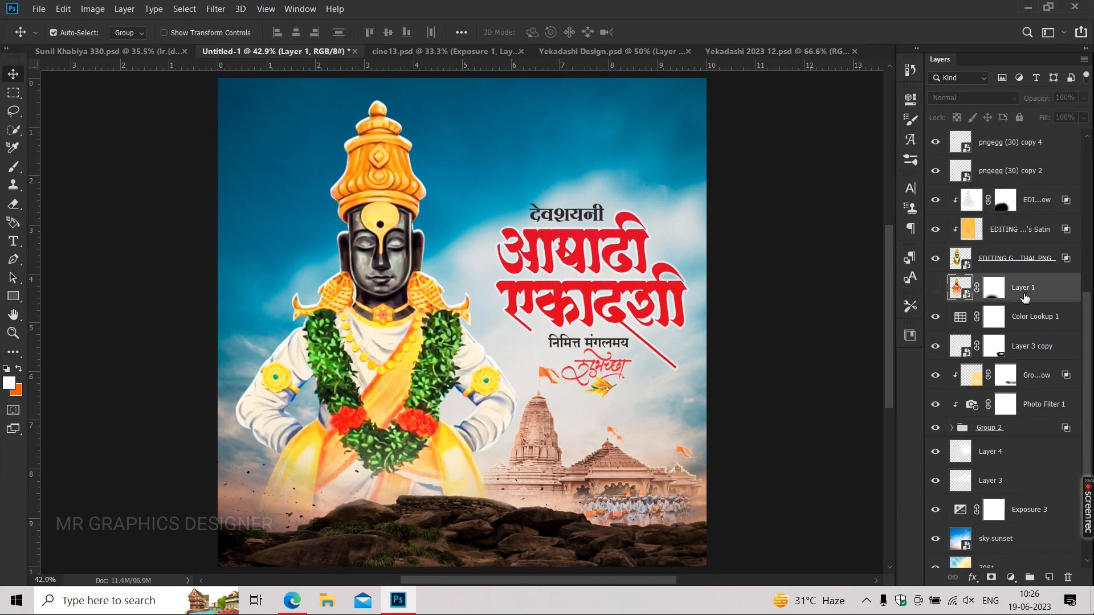
{"action": "right_click", "coordinate": [13, 297]}
{"action": "left_click", "coordinate": [63, 309]}
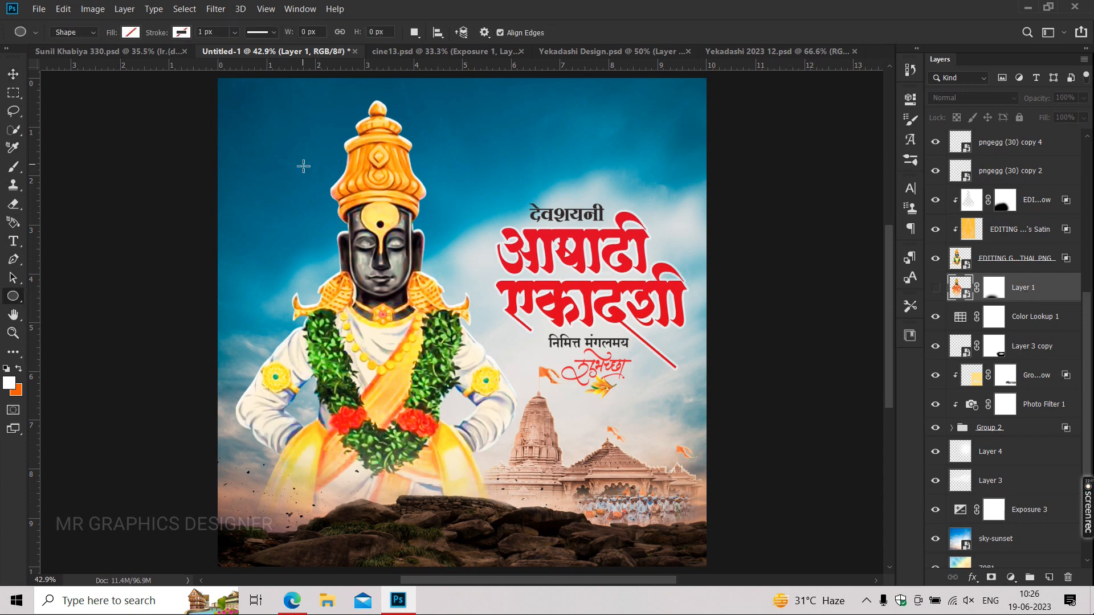
{"action": "left_click_drag", "start_coordinate": [403, 281], "coordinate": [412, 273]}
{"action": "left_click", "coordinate": [130, 33]}
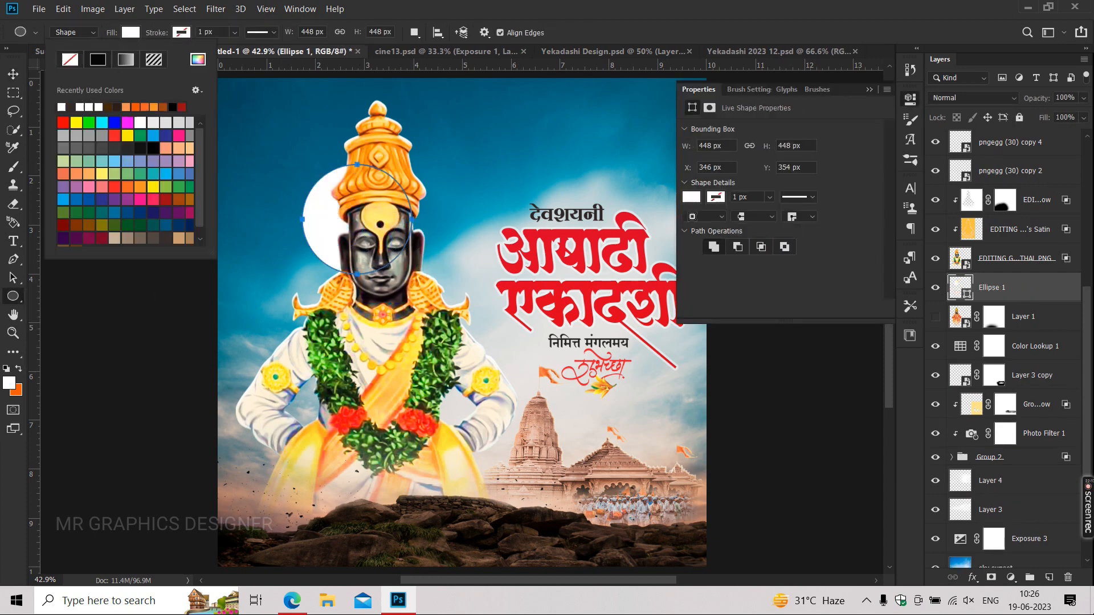
Resize the white circle to about 570 px, centre it behind Vitthal's head and blend it in Soft Light mode.
{"action": "key", "text": "v"}
{"action": "left_click_drag", "start_coordinate": [318, 231], "coordinate": [283, 234]}
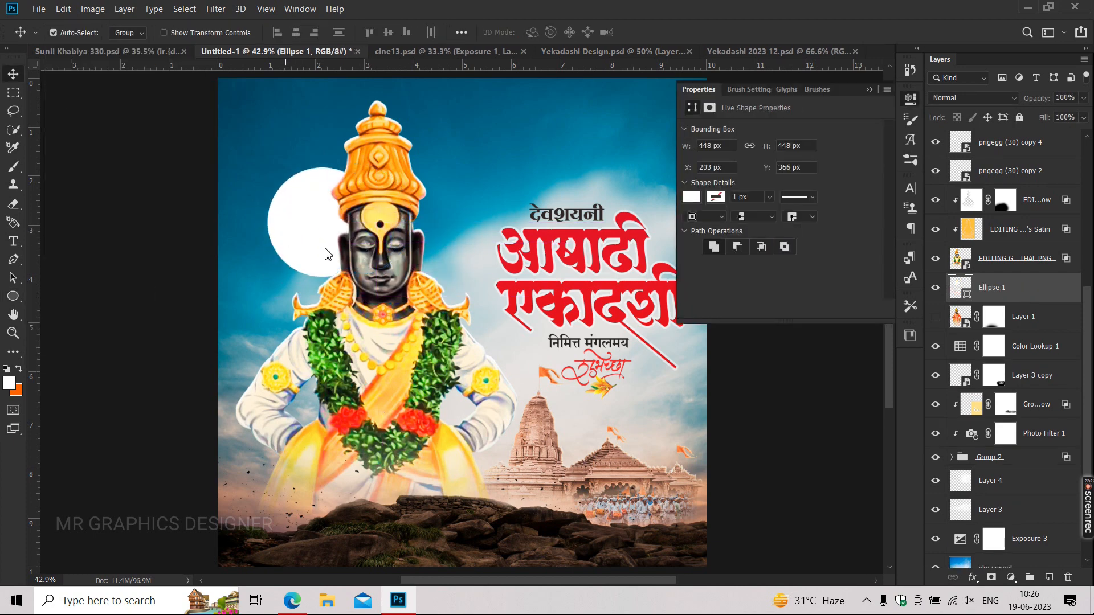
{"action": "key", "text": "ctrl+t"}
{"action": "left_click_drag", "start_coordinate": [267, 168], "coordinate": [287, 187]}
{"action": "key", "text": "Return"}
{"action": "left_click_drag", "start_coordinate": [295, 242], "coordinate": [344, 235]}
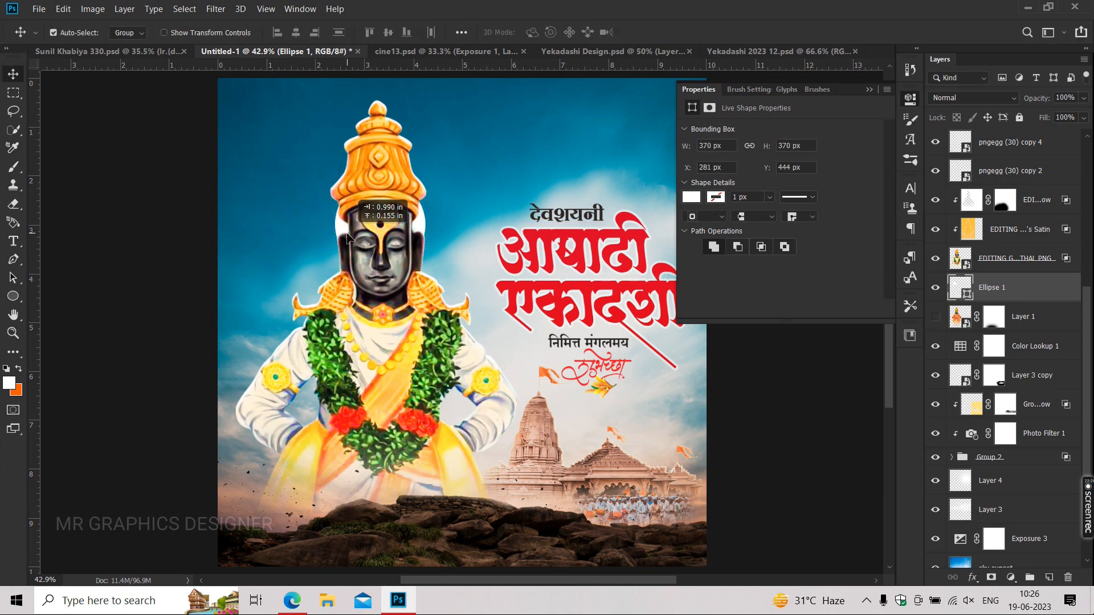
{"action": "key", "text": "ctrl+t"}
{"action": "left_click_drag", "start_coordinate": [335, 179], "coordinate": [294, 172]}
{"action": "key", "text": "Return"}
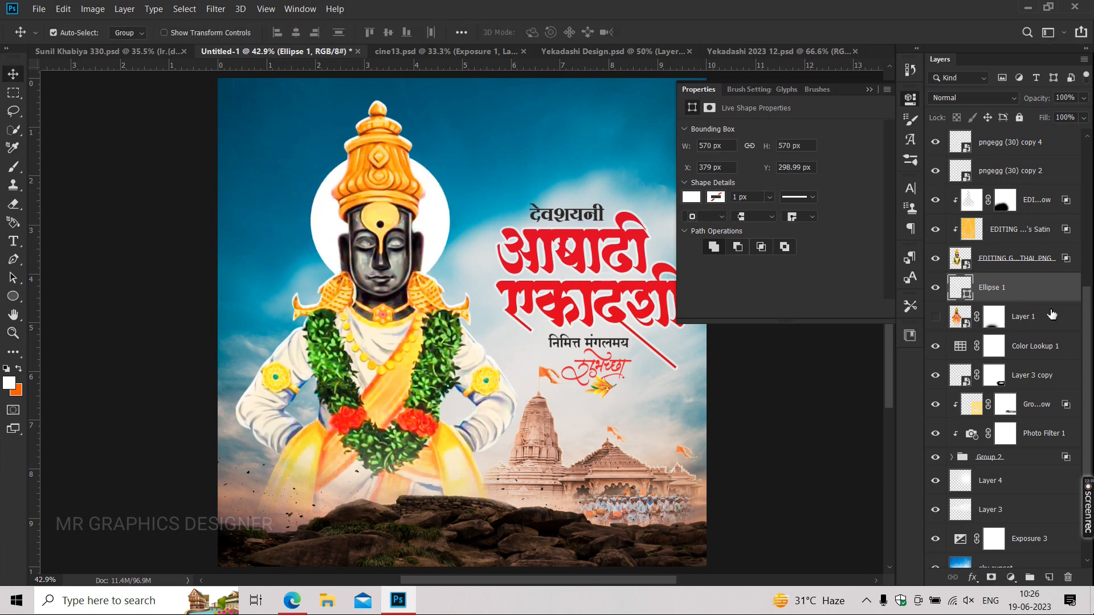
{"action": "left_click", "coordinate": [972, 97]}
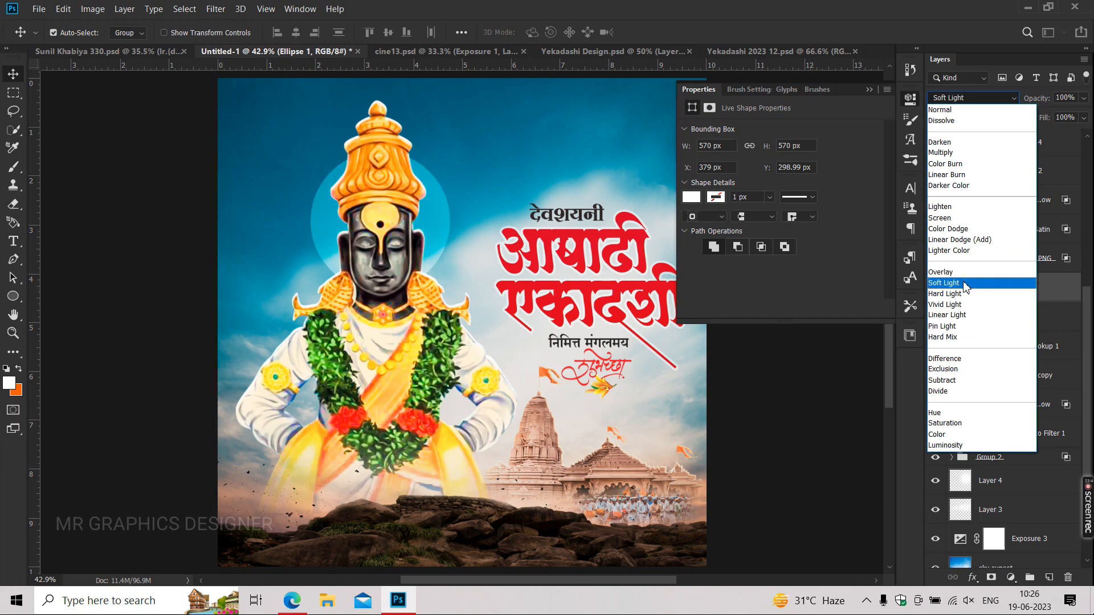
{"action": "left_click", "coordinate": [963, 276]}
Copy the circular विठ्ठल text pattern from Yekadashi 2023 12.psd into the poster and place its layer above Ellipse 1.
{"action": "left_click", "coordinate": [715, 51]}
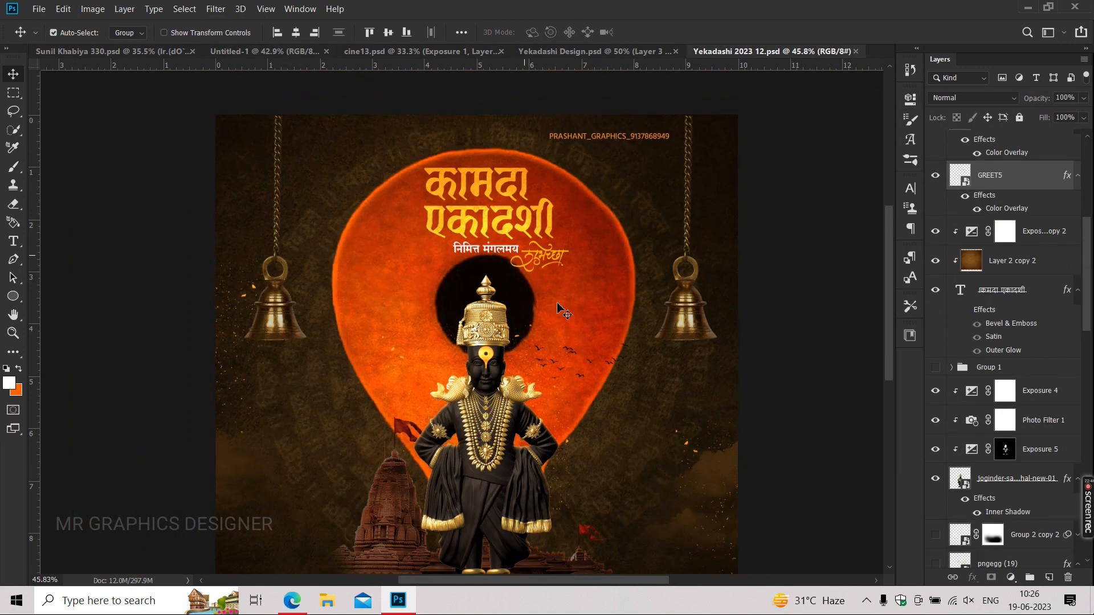
{"action": "left_click_drag", "start_coordinate": [558, 310], "coordinate": [393, 251]}
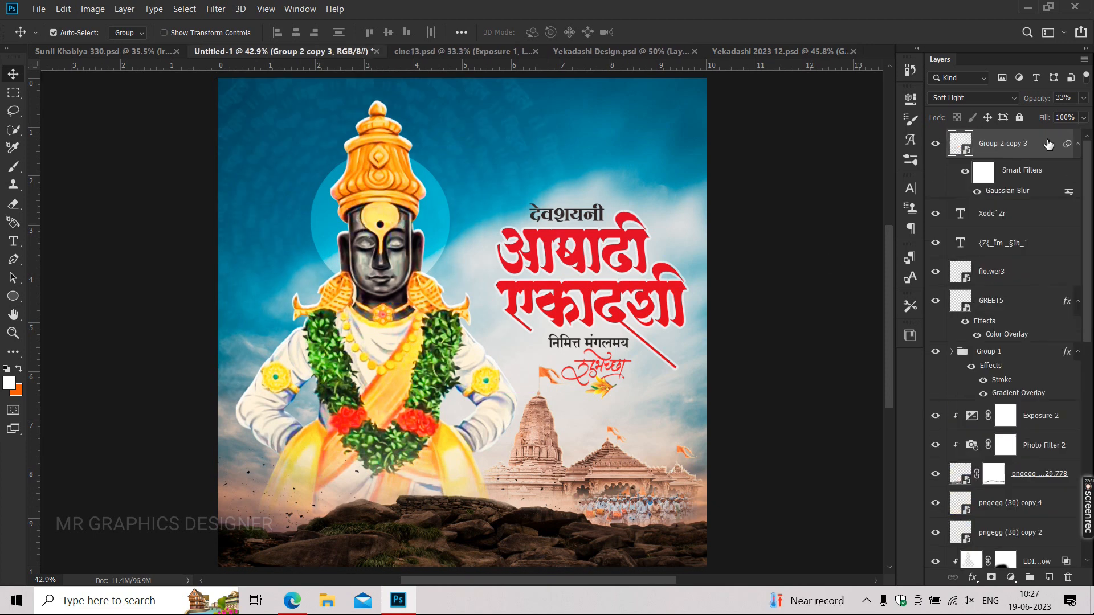
{"action": "left_click_drag", "start_coordinate": [1048, 144], "coordinate": [981, 507]}
Scale the circular text pattern down, centre it around Vitthal's head and raise its opacity.
{"action": "key", "text": "ctrl+t"}
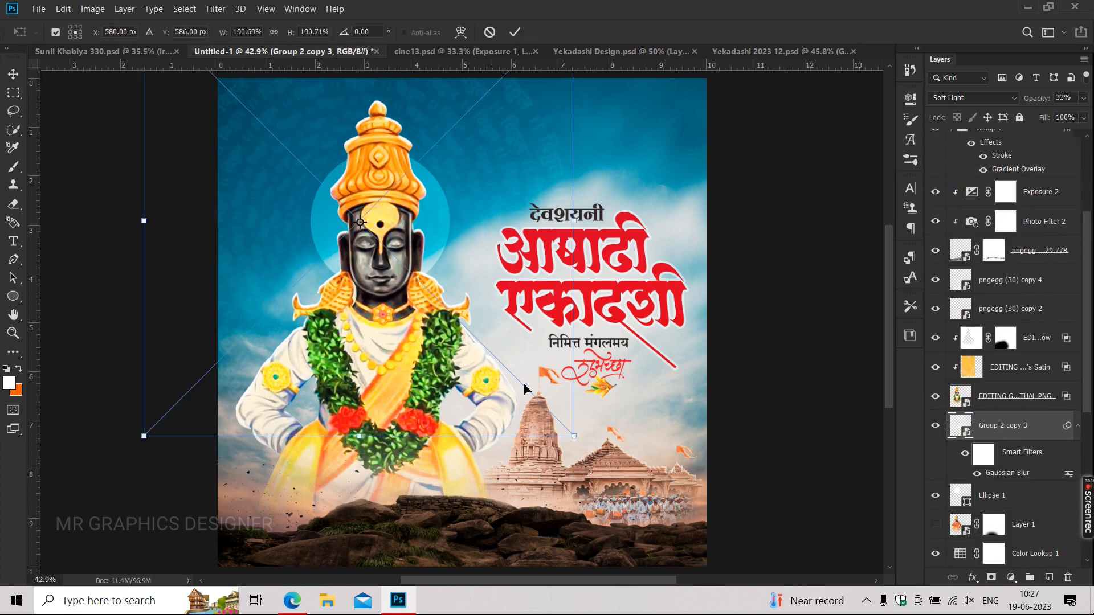
{"action": "left_click_drag", "start_coordinate": [573, 439], "coordinate": [510, 371]}
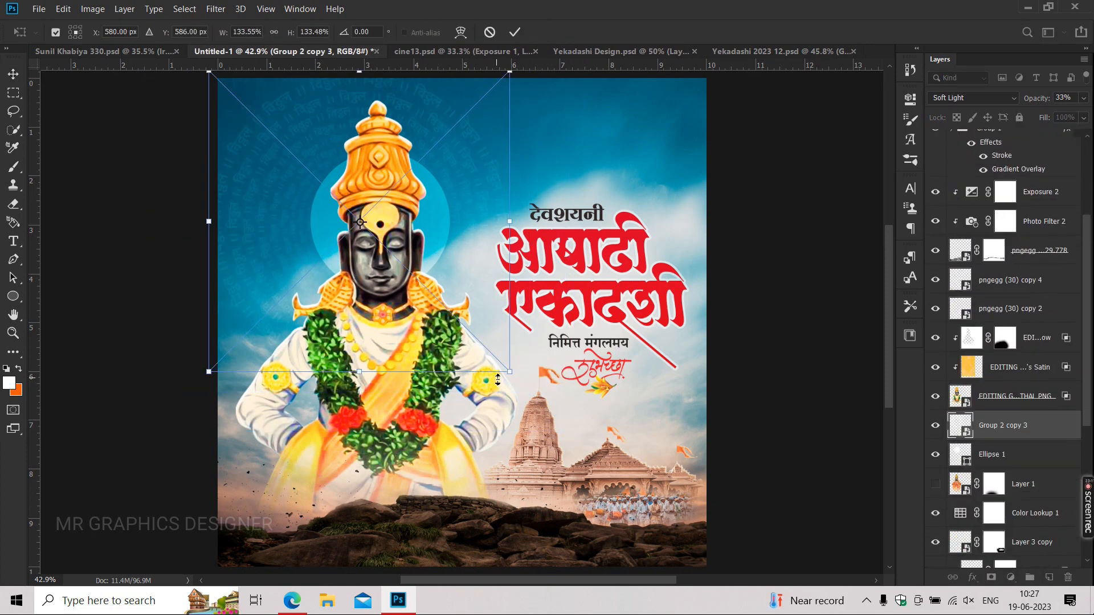
{"action": "left_click_drag", "start_coordinate": [208, 371], "coordinate": [229, 352]}
{"action": "left_click_drag", "start_coordinate": [261, 311], "coordinate": [277, 320]}
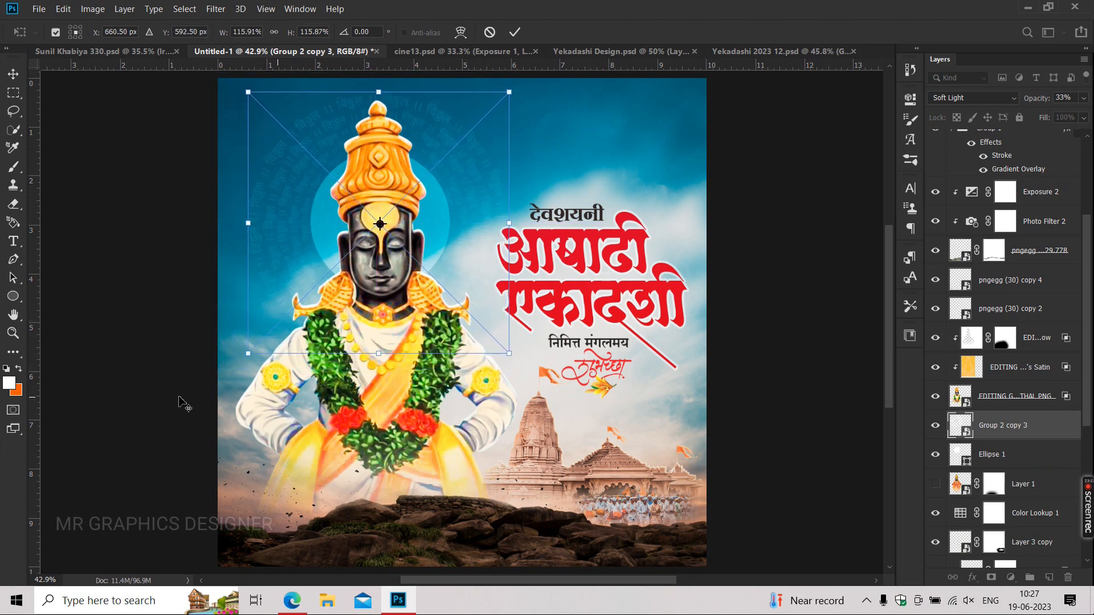
{"action": "left_click_drag", "start_coordinate": [248, 353], "coordinate": [234, 367]}
{"action": "key", "text": "Return"}
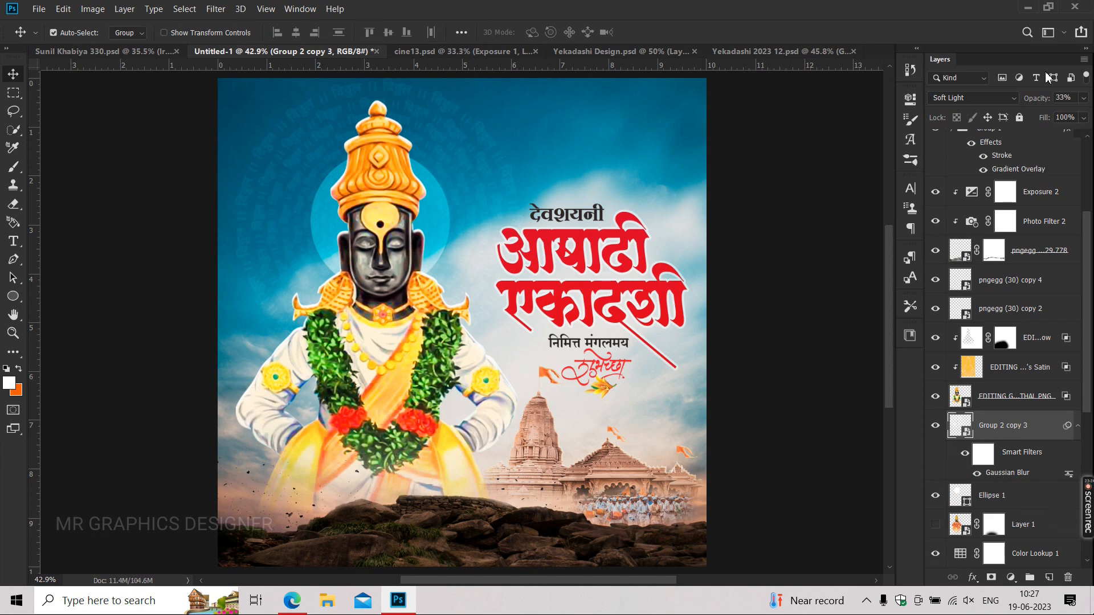
{"action": "left_click_drag", "start_coordinate": [1084, 98], "coordinate": [1074, 116]}
Apply a Gaussian Blur with a 34.6 px radius to the Ellipse 1 circle behind the head.
{"action": "left_click", "coordinate": [1032, 503]}
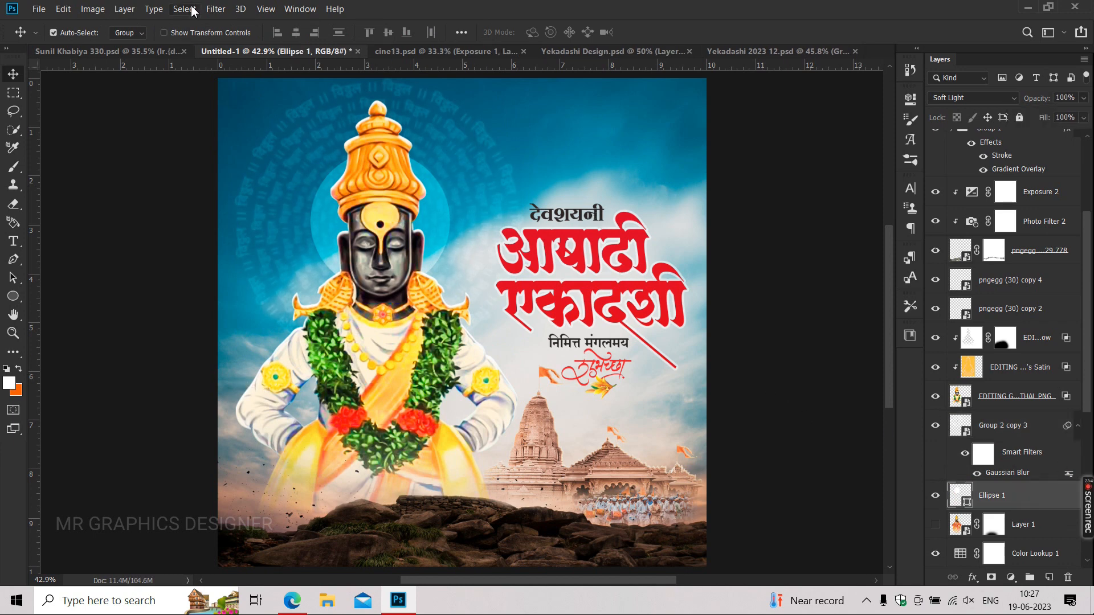
{"action": "left_click", "coordinate": [216, 9]}
{"action": "mouse_move", "coordinate": [322, 161]}
{"action": "left_click", "coordinate": [423, 213]}
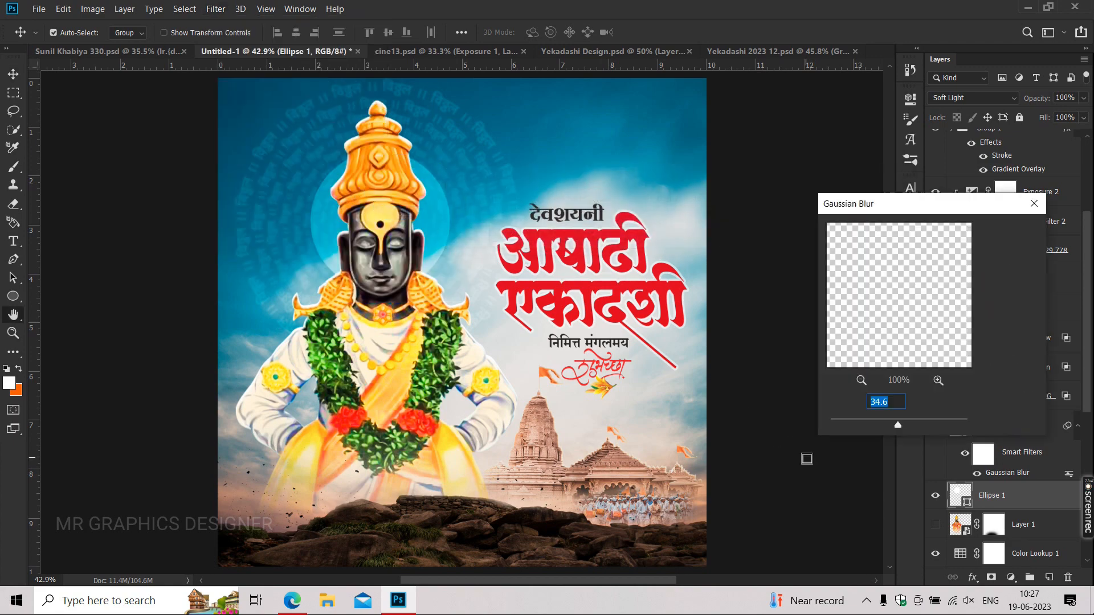
{"action": "key", "text": "Return"}
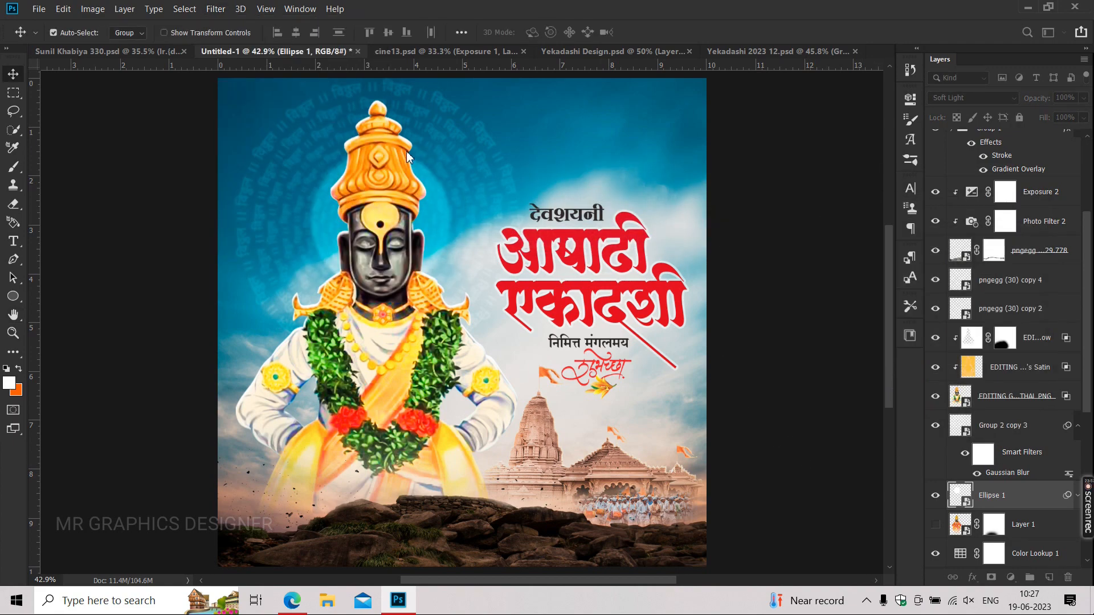
Raise the opacity of the white glow on Layer 4 to 100% and deselect the layer.
{"action": "scroll", "coordinate": [375, 119], "scroll_direction": "up", "scroll_amount": 4}
{"action": "scroll", "coordinate": [267, 161], "scroll_direction": "down", "scroll_amount": 1}
{"action": "left_click_drag", "start_coordinate": [335, 536], "coordinate": [306, 320]}
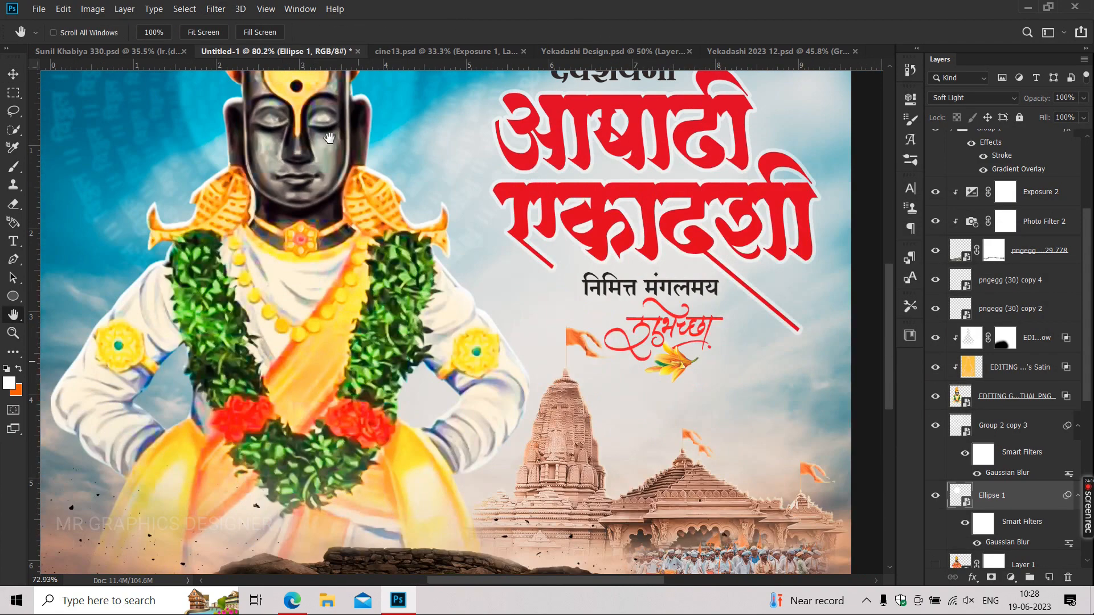
{"action": "left_click_drag", "start_coordinate": [332, 501], "coordinate": [266, 482]}
{"action": "left_click_drag", "start_coordinate": [688, 123], "coordinate": [555, 223]}
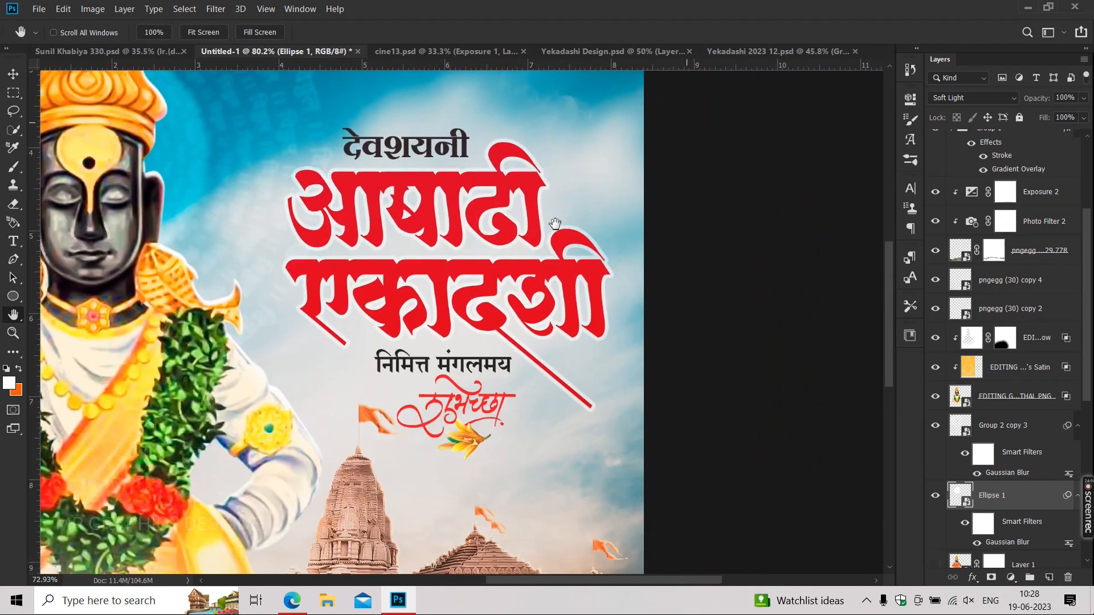
{"action": "scroll", "coordinate": [992, 460], "scroll_direction": "down", "scroll_amount": 5}
{"action": "left_click", "coordinate": [1014, 408]}
{"action": "left_click", "coordinate": [1084, 98]}
{"action": "scroll", "coordinate": [449, 268], "scroll_direction": "down", "scroll_amount": 3}
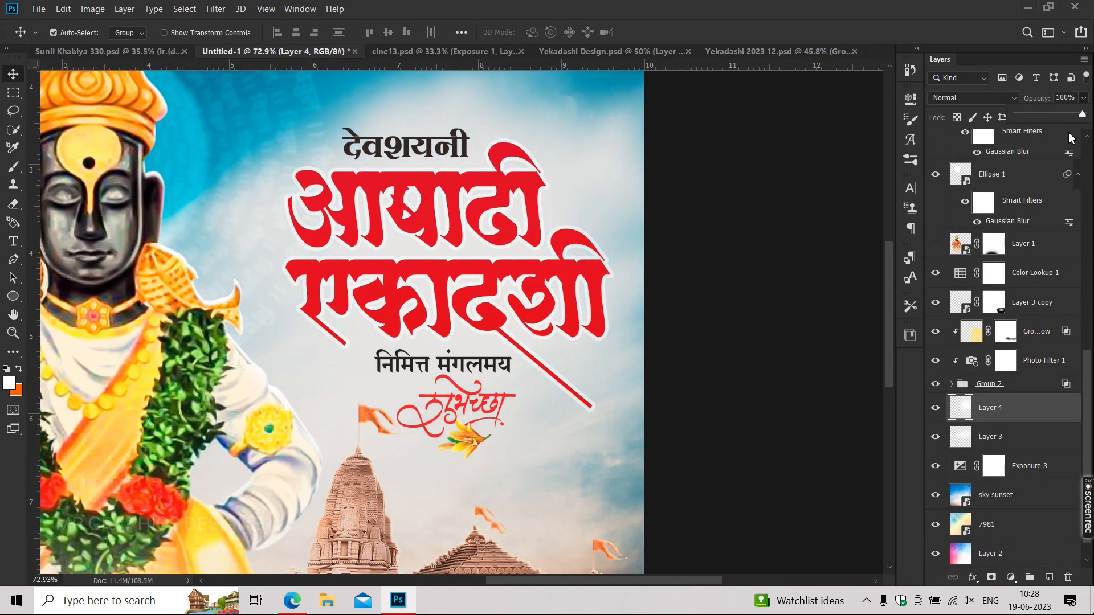
{"action": "left_click", "coordinate": [722, 305]}
{"action": "key", "text": "ctrl+0"}
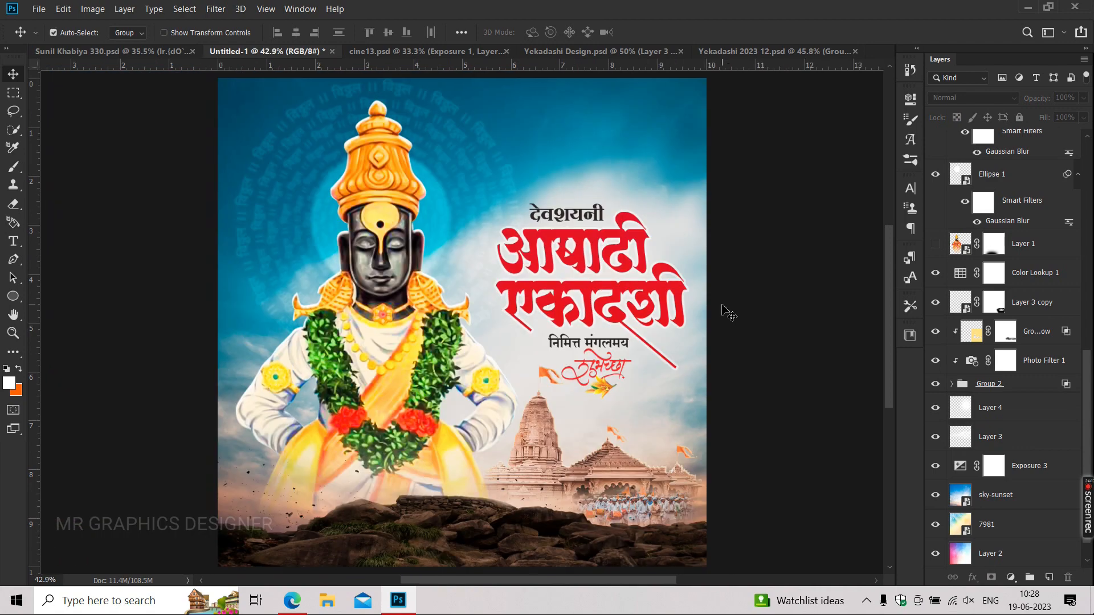
Add a purple-to-orange Gradient Fill layer above Exposure 3, blend it in Soft Light mode and check its effect.
{"action": "left_click", "coordinate": [1020, 465]}
{"action": "left_click", "coordinate": [1010, 577]}
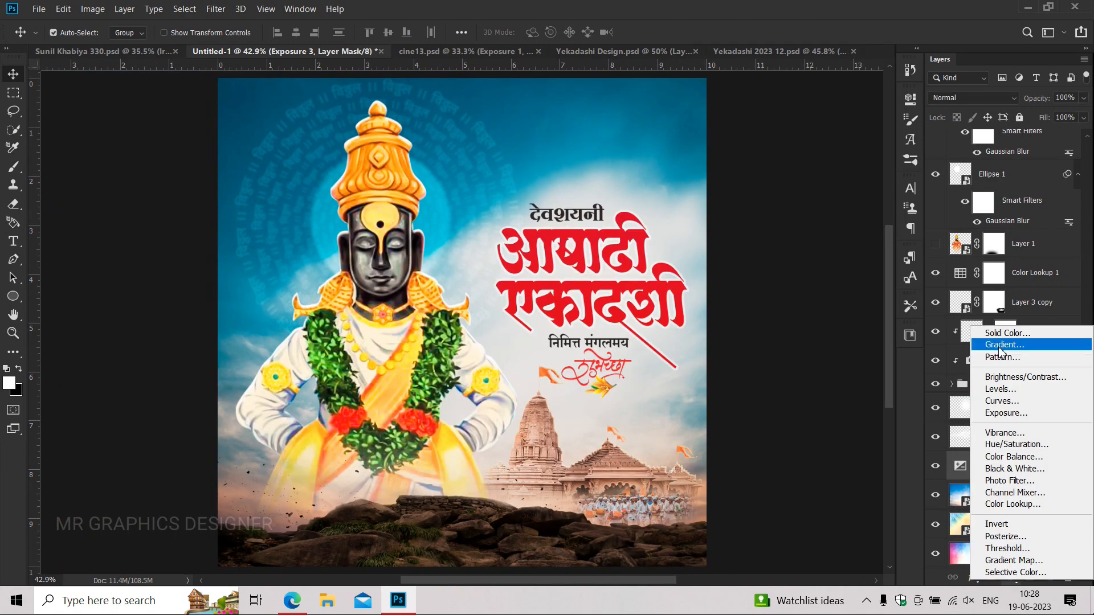
{"action": "left_click", "coordinate": [986, 345]}
{"action": "left_click", "coordinate": [826, 178]}
{"action": "key", "text": "Return"}
{"action": "key", "text": "Return"}
{"action": "left_click", "coordinate": [972, 98]}
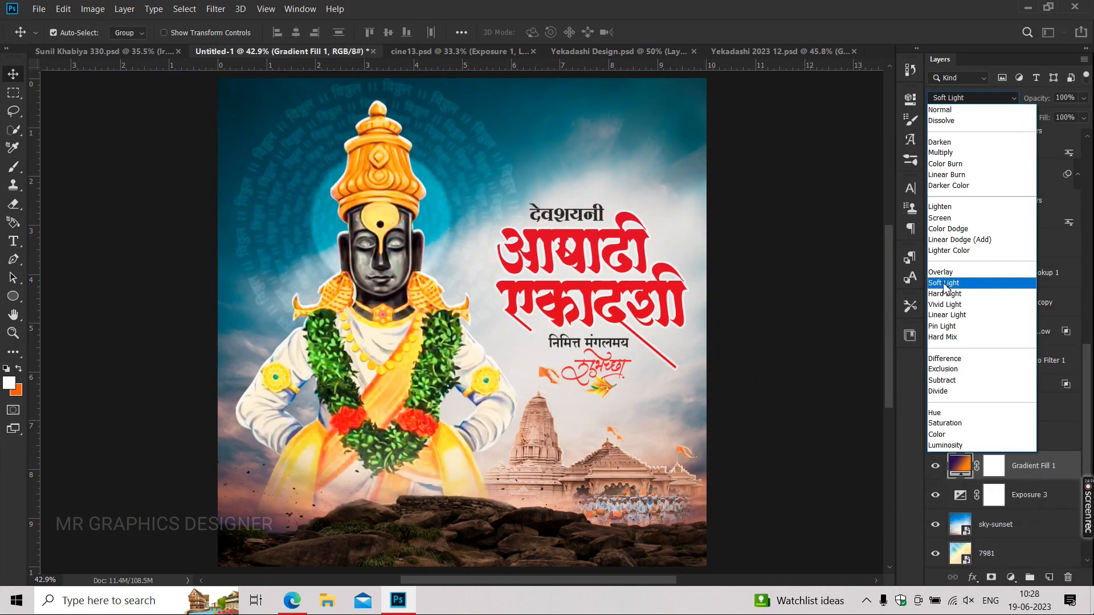
{"action": "left_click", "coordinate": [946, 283]}
{"action": "left_click", "coordinate": [850, 357]}
{"action": "left_click", "coordinate": [936, 466]}
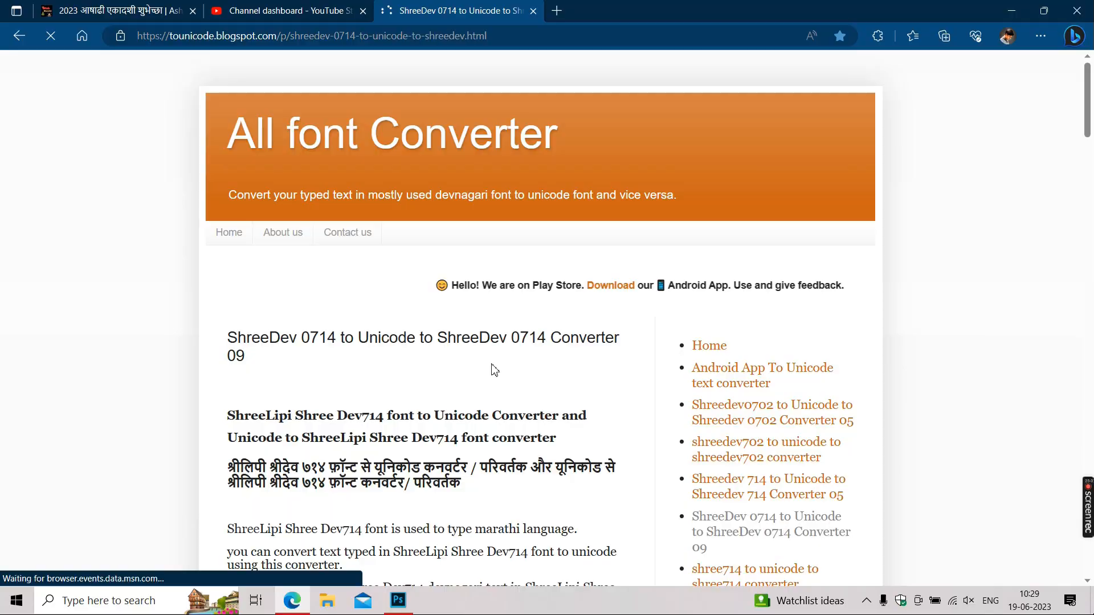
Convert the Marathi verse from Unicode to Shree Dev0714 on the browser's font converter page, then return to the poster.
{"action": "scroll", "coordinate": [440, 269], "scroll_direction": "down", "scroll_amount": 5}
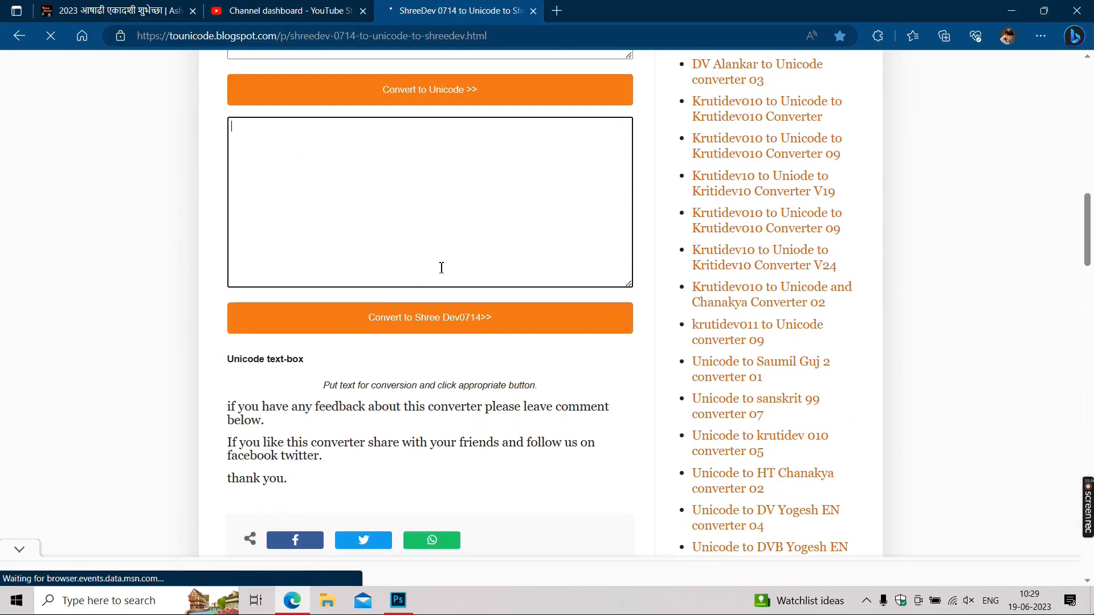
{"action": "key", "text": "ctrl+v"}
{"action": "left_click", "coordinate": [430, 326]}
{"action": "key", "text": "alt+Tab"}
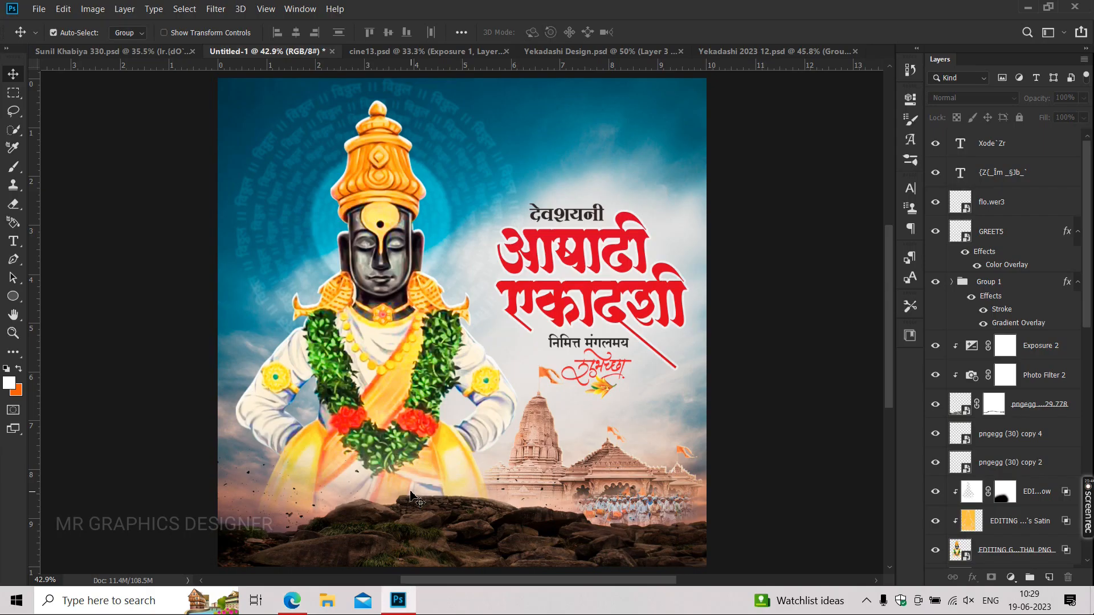
Duplicate निमित्त मंगलमय above the headline and change it to "या जगातले सगळे सुंदर आहेत रंग पण या नजरेला समाधान देतो पांडुरंग आनंद विठ्ठल ! परमानंद विठ्ठल!".
{"action": "scroll", "coordinate": [584, 303], "scroll_direction": "up", "scroll_amount": 2}
{"action": "left_click_drag", "start_coordinate": [442, 485], "coordinate": [416, 184]}
{"action": "key", "text": "t"}
{"action": "left_click", "coordinate": [416, 183]}
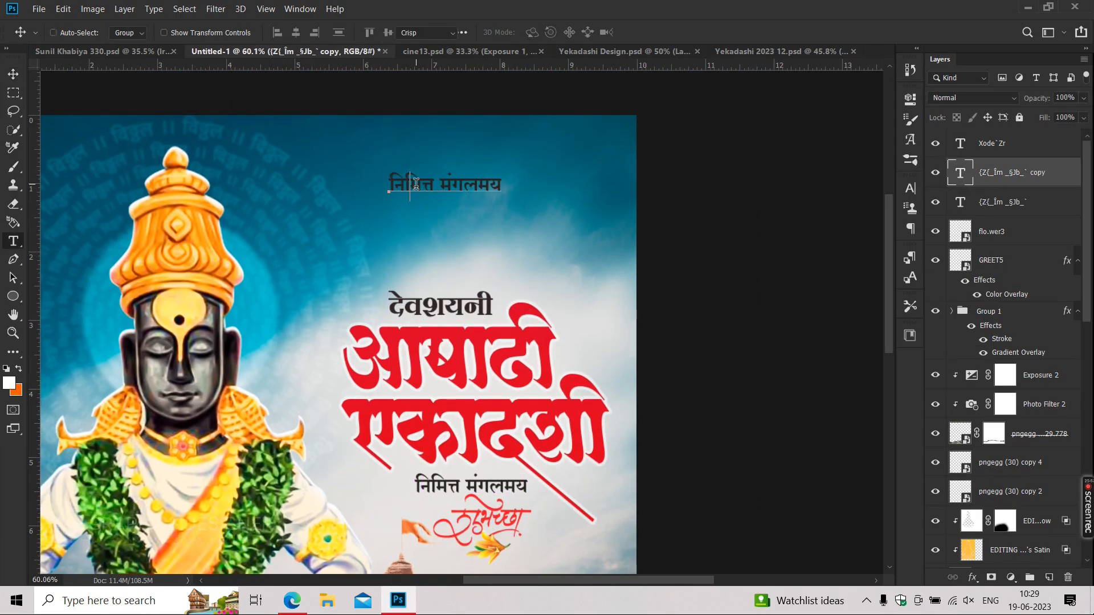
{"action": "key", "text": "ctrl+a"}
{"action": "type", "text": "या जगातले सगळे सुंदर आहेत रंग पण या नजरेला समाधान देतो पांडुरंग आनंद विठ्ठल ! परमानंद विठ्ठल!"}
Set the whole verse's colour to white and its font to SHREE-DEV7-0713.
{"action": "key", "text": "ctrl+a"}
{"action": "left_click", "coordinate": [539, 32]}
{"action": "left_click", "coordinate": [715, 236]}
{"action": "key", "text": "Return"}
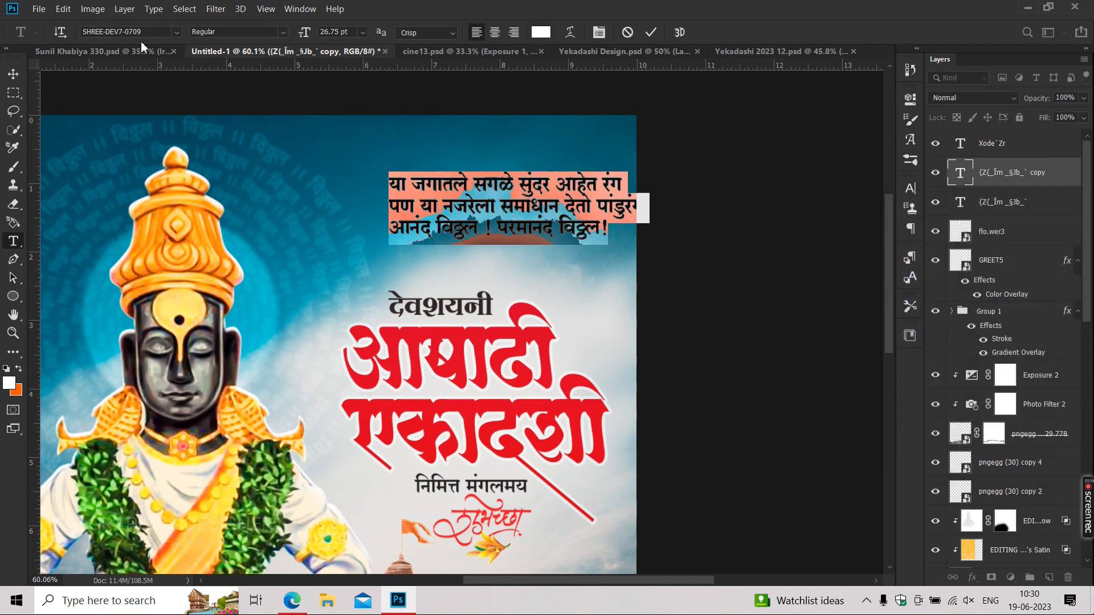
{"action": "left_click", "coordinate": [149, 35]}
{"action": "left_click", "coordinate": [196, 239]}
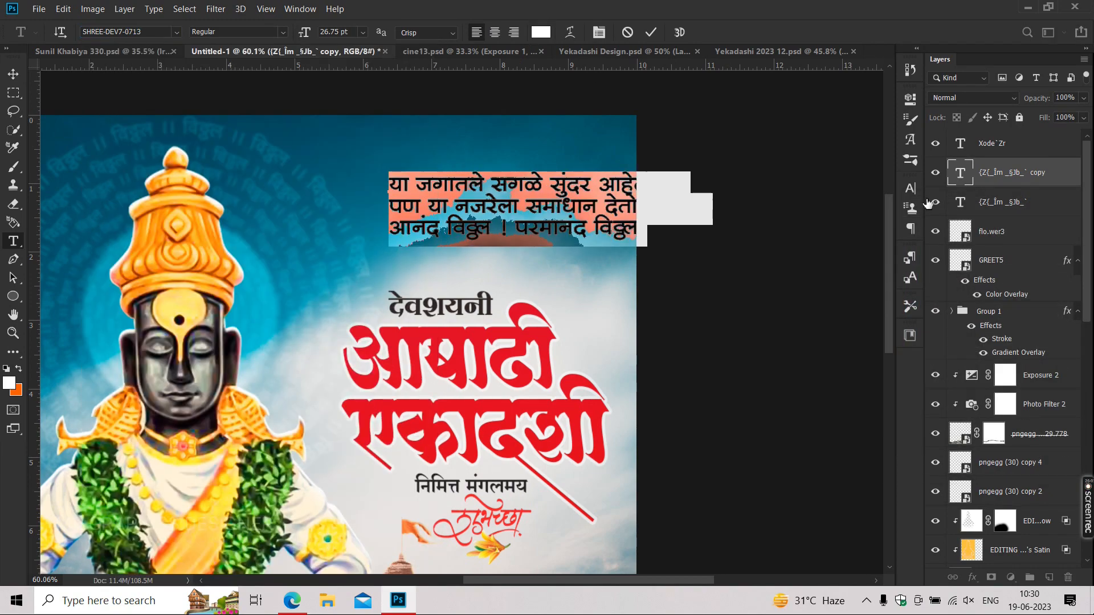
Increase the verse's line spacing and shift the text block left so it fits inside the poster.
{"action": "left_click", "coordinate": [910, 188]}
{"action": "key", "text": "Up"}
{"action": "key", "text": "Up"}
{"action": "key", "text": "Up"}
{"action": "key", "text": "Up"}
{"action": "left_click", "coordinate": [870, 178]}
{"action": "left_click", "coordinate": [13, 74]}
{"action": "left_click_drag", "start_coordinate": [484, 214], "coordinate": [377, 196]}
Scale the three-line verse down to about 75% and place it in the upper sky above the headline.
{"action": "key", "text": "t"}
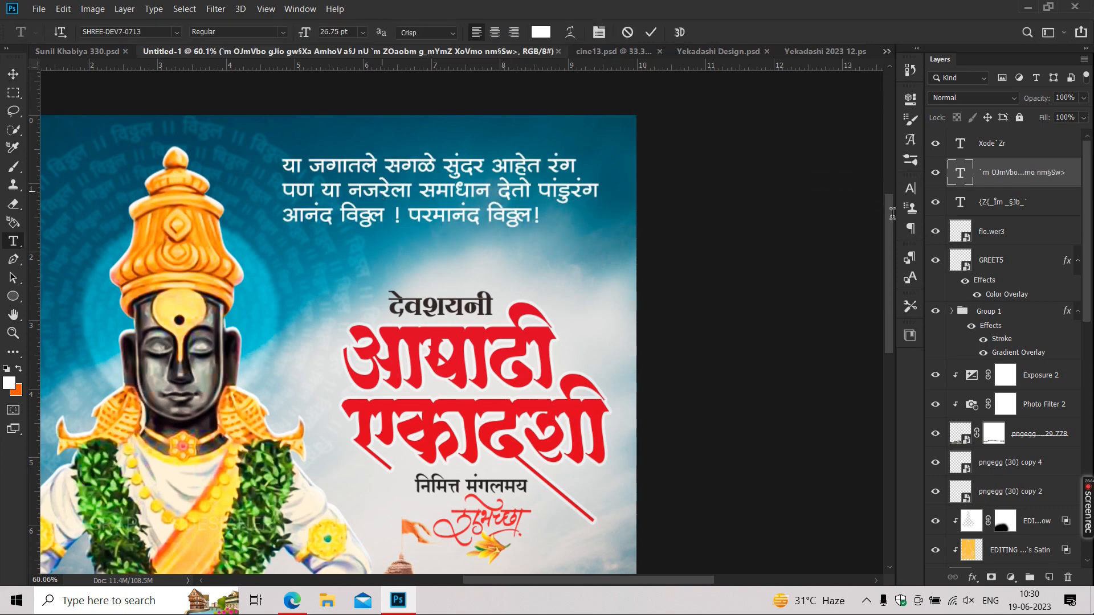
{"action": "left_click", "coordinate": [378, 194]}
{"action": "key", "text": "ctrl+a"}
{"action": "left_click", "coordinate": [909, 190]}
{"action": "left_click", "coordinate": [909, 192]}
{"action": "left_click", "coordinate": [13, 74]}
{"action": "key", "text": "ctrl+t"}
{"action": "left_click_drag", "start_coordinate": [281, 154], "coordinate": [320, 163]}
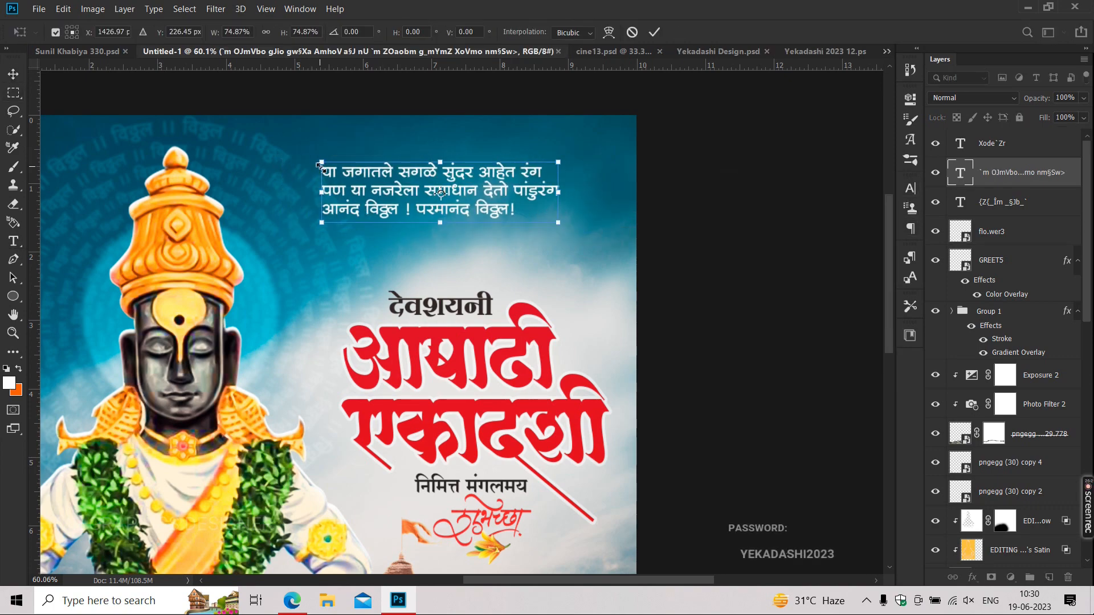
{"action": "left_click_drag", "start_coordinate": [345, 203], "coordinate": [529, 181]}
{"action": "key", "text": "Return"}
{"action": "scroll", "coordinate": [528, 174], "scroll_direction": "down", "scroll_amount": 4}
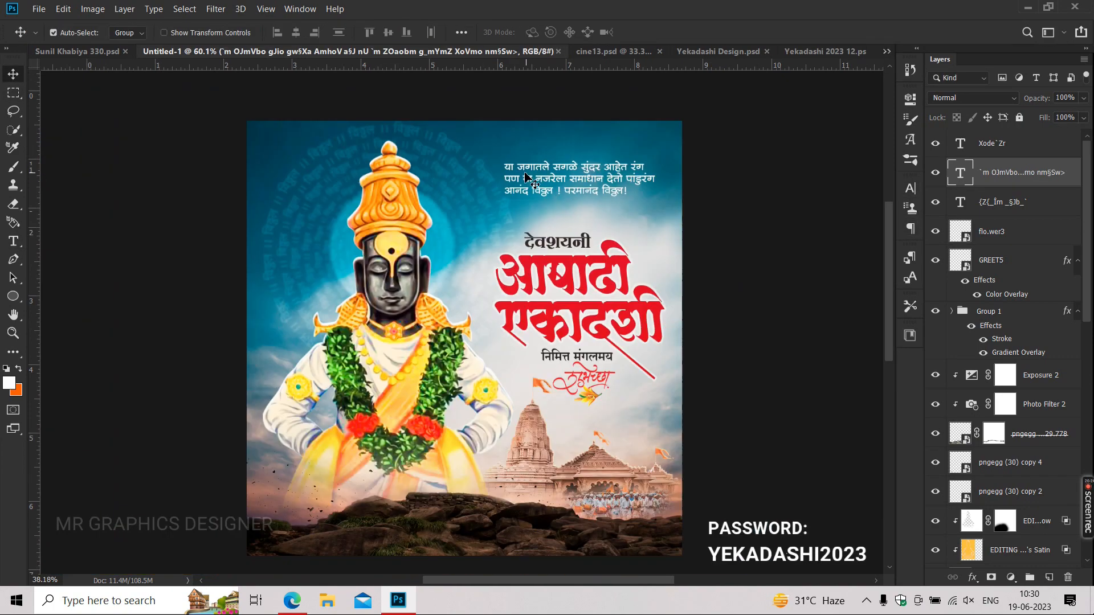
Move the देवशयनी text layer directly above Group 1 and enlarge both together to about 110%.
{"action": "left_click_drag", "start_coordinate": [523, 277], "coordinate": [526, 263]}
{"action": "left_click", "coordinate": [980, 326]}
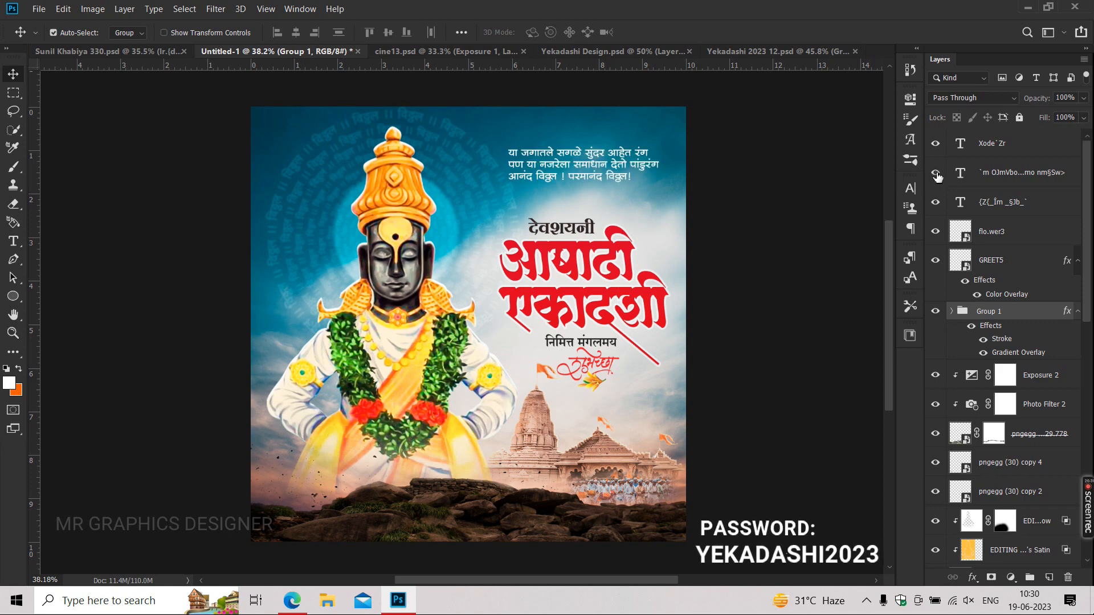
{"action": "left_click_drag", "start_coordinate": [1002, 273], "coordinate": [1001, 294]}
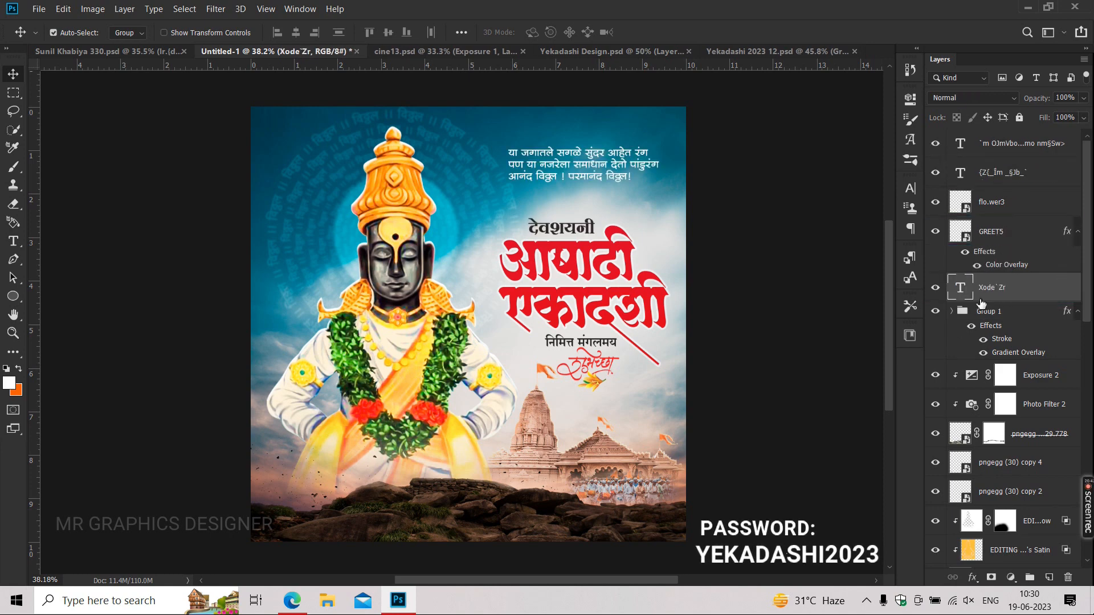
{"action": "key", "text": "ctrl+t"}
{"action": "left_click_drag", "start_coordinate": [497, 219], "coordinate": [486, 219]}
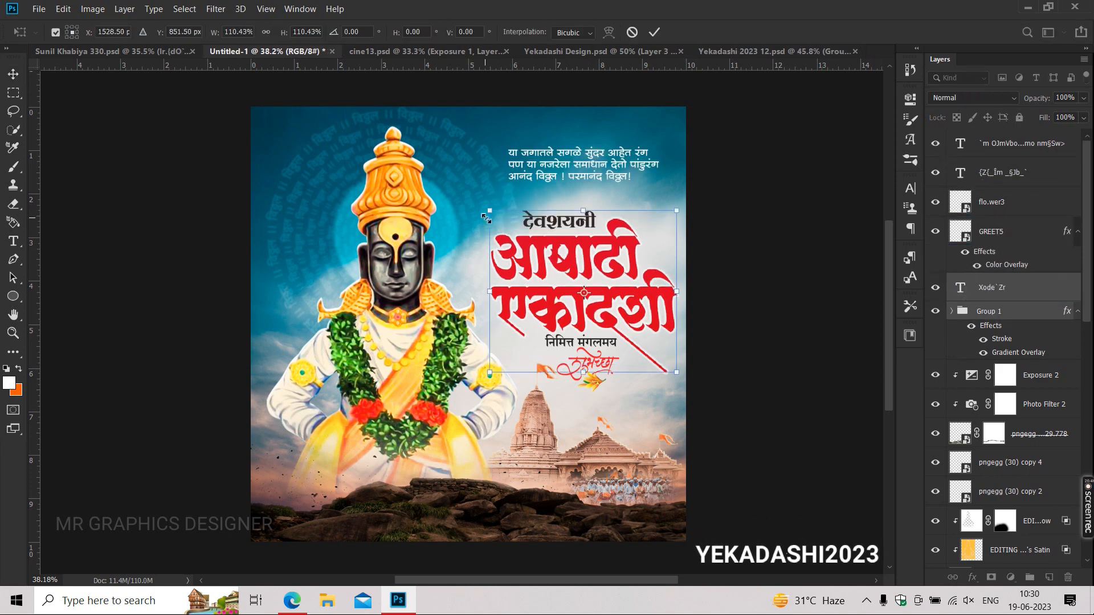
{"action": "key", "text": "Return"}
Select the निमित्त मंगलमय text, flower and GREET5 lettering layers and enlarge them together below the headline.
{"action": "scroll", "coordinate": [594, 349], "scroll_direction": "up", "scroll_amount": 3}
{"action": "left_click", "coordinate": [594, 340], "text": "ctrl"}
{"action": "left_click", "coordinate": [995, 234], "text": "shift"}
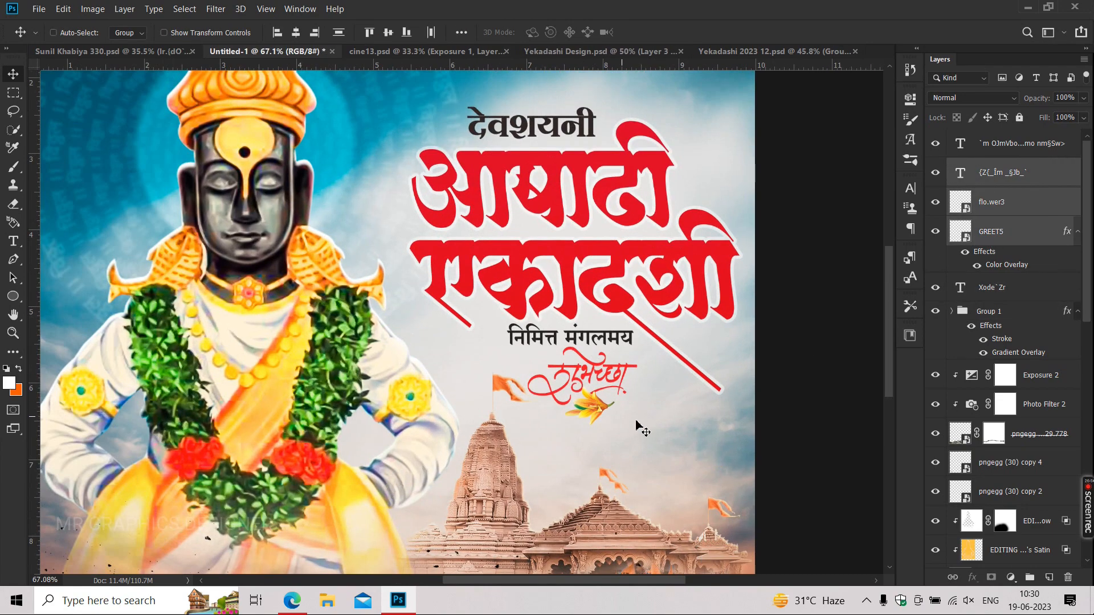
{"action": "key", "text": "ctrl+t"}
{"action": "left_click_drag", "start_coordinate": [637, 425], "coordinate": [600, 432]}
{"action": "key", "text": "Return"}
{"action": "scroll", "coordinate": [600, 430], "scroll_direction": "down", "scroll_amount": 4}
{"action": "scroll", "coordinate": [544, 128], "scroll_direction": "up", "scroll_amount": 4}
Place the eagle image pngegg (60) above the verse layer and shrink it into the sky between the crown and headline.
{"action": "left_click_drag", "start_coordinate": [541, 125], "coordinate": [518, 155]}
{"action": "left_click", "coordinate": [505, 174], "text": "ctrl"}
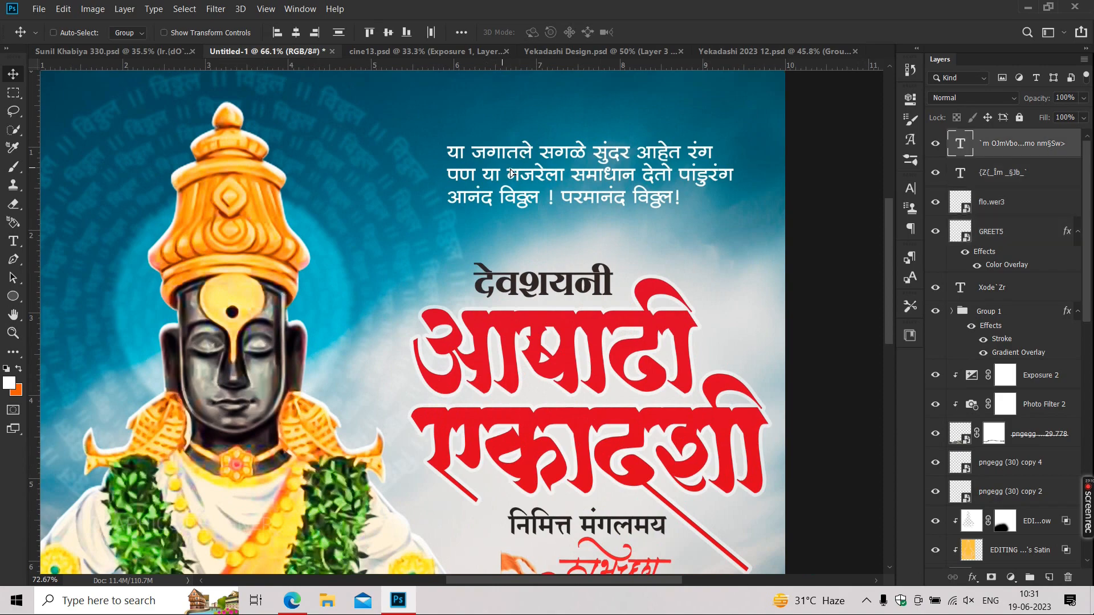
{"action": "key", "text": "ctrl+0"}
{"action": "left_click", "coordinate": [39, 8]}
{"action": "left_click", "coordinate": [84, 265]}
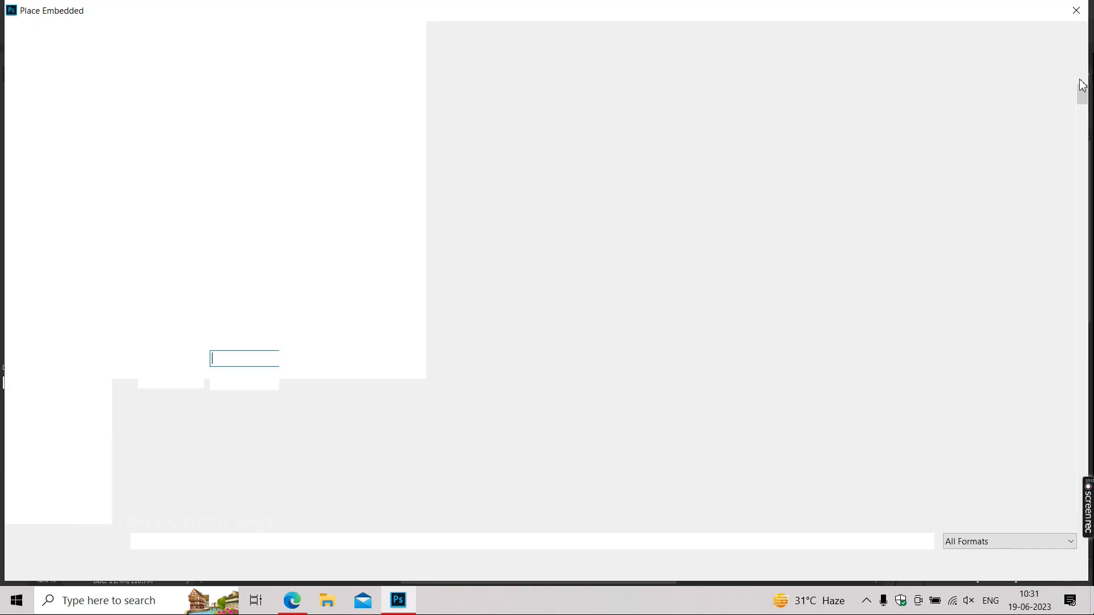
{"action": "left_click", "coordinate": [58, 365]}
{"action": "left_click_drag", "start_coordinate": [1076, 236], "coordinate": [1050, 448]}
{"action": "double_click", "coordinate": [715, 120]}
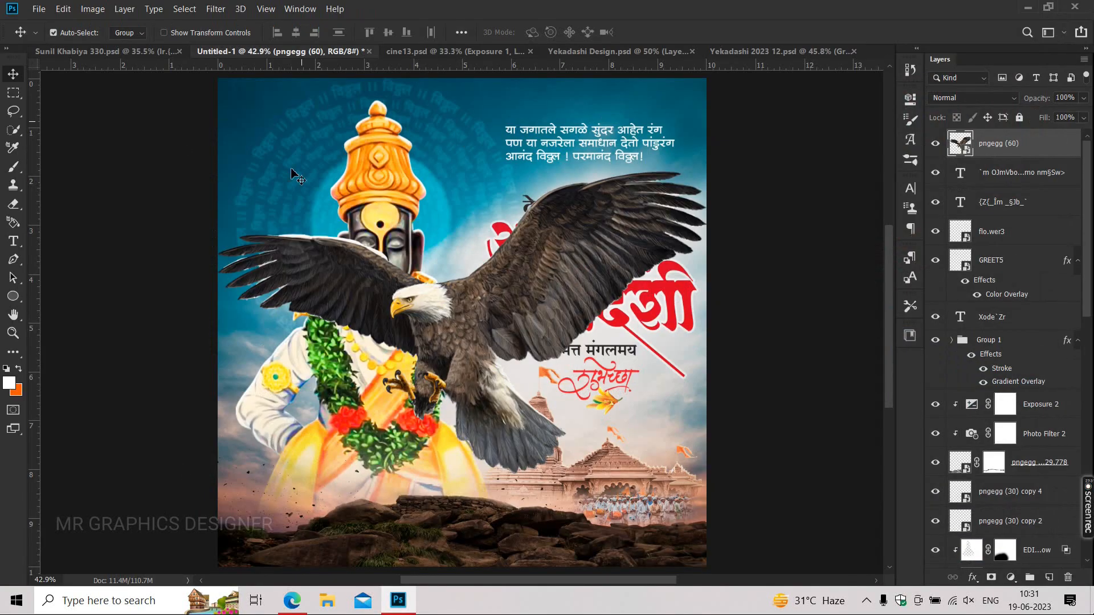
{"action": "left_click_drag", "start_coordinate": [218, 172], "coordinate": [478, 184]}
{"action": "scroll", "coordinate": [476, 189], "scroll_direction": "up", "scroll_amount": 1}
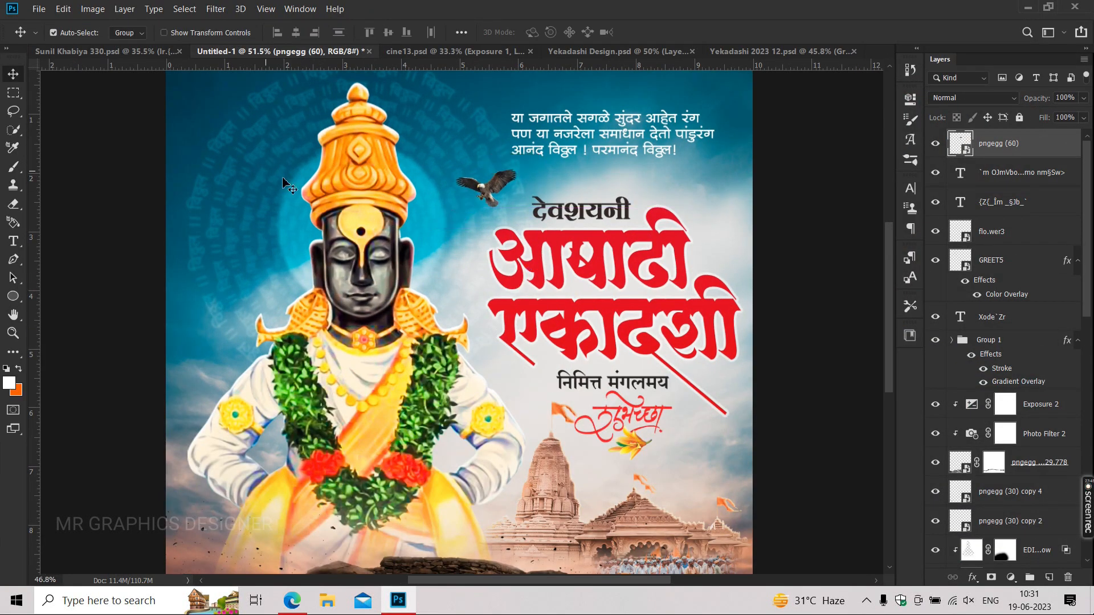
Embed the bird-flock image pngegg (9) from the Downloads folder on drive D.
{"action": "left_click", "coordinate": [39, 8]}
{"action": "left_click", "coordinate": [97, 264]}
{"action": "left_click", "coordinate": [55, 451]}
{"action": "double_click", "coordinate": [239, 114]}
{"action": "scroll", "coordinate": [544, 393], "scroll_direction": "down", "scroll_amount": 10}
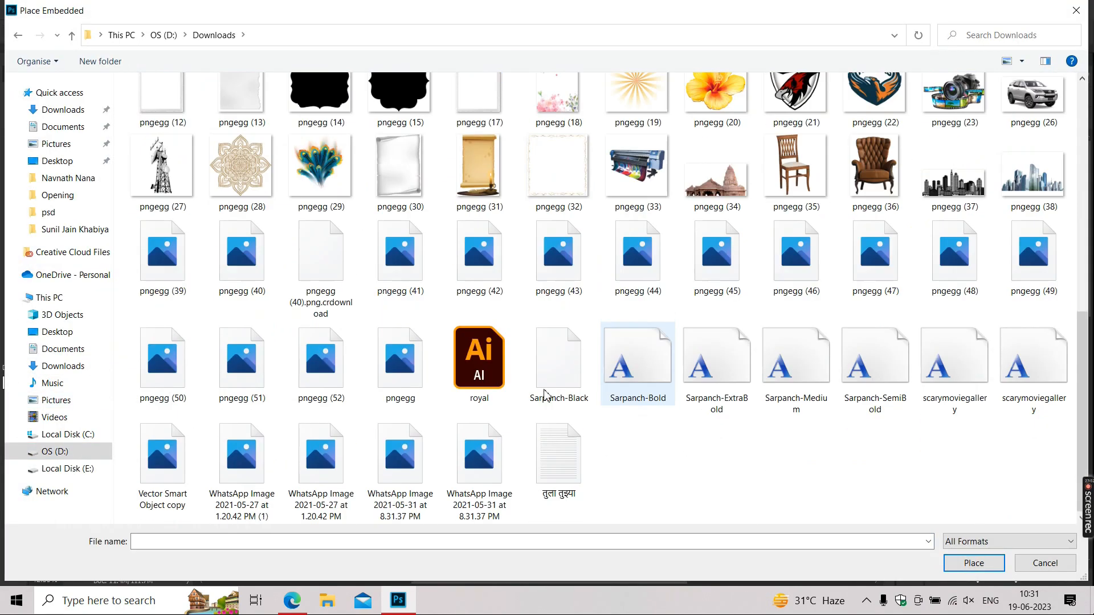
{"action": "scroll", "coordinate": [545, 396], "scroll_direction": "up", "scroll_amount": 3}
{"action": "double_click", "coordinate": [876, 228]}
Scale the bird flock down to about 10.5% and position it in the sky above the temple.
{"action": "left_click_drag", "start_coordinate": [672, 481], "coordinate": [484, 318]}
{"action": "scroll", "coordinate": [216, 196], "scroll_direction": "up", "scroll_amount": 1}
{"action": "scroll", "coordinate": [706, 472], "scroll_direction": "up", "scroll_amount": 3}
{"action": "left_click_drag", "start_coordinate": [404, 234], "coordinate": [389, 223]}
{"action": "left_click_drag", "start_coordinate": [414, 291], "coordinate": [416, 297]}
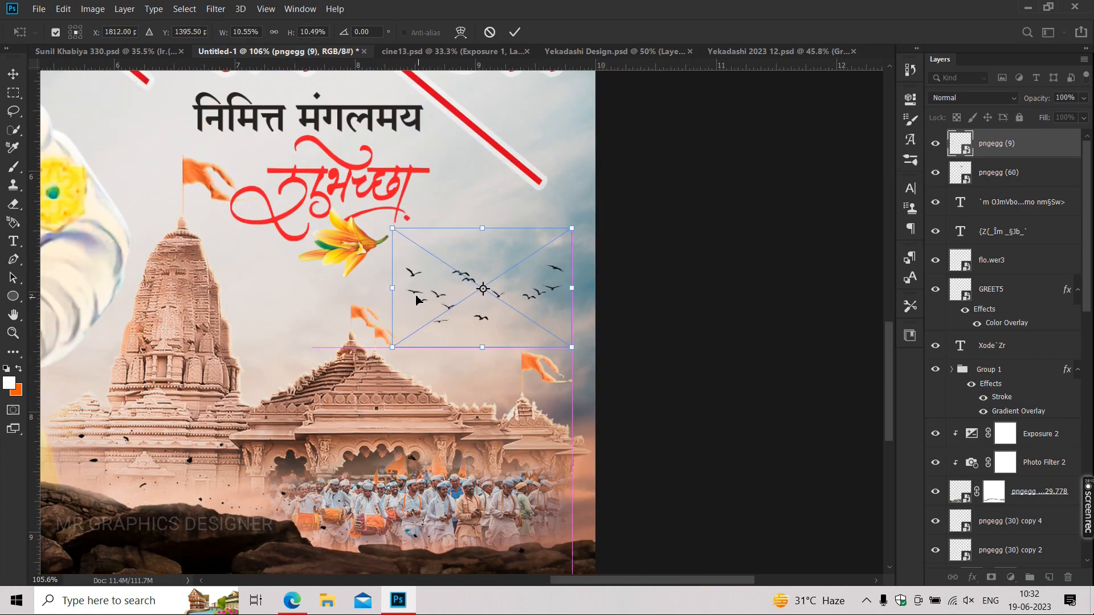
{"action": "key", "text": "Return"}
{"action": "key", "text": "ctrl+0"}
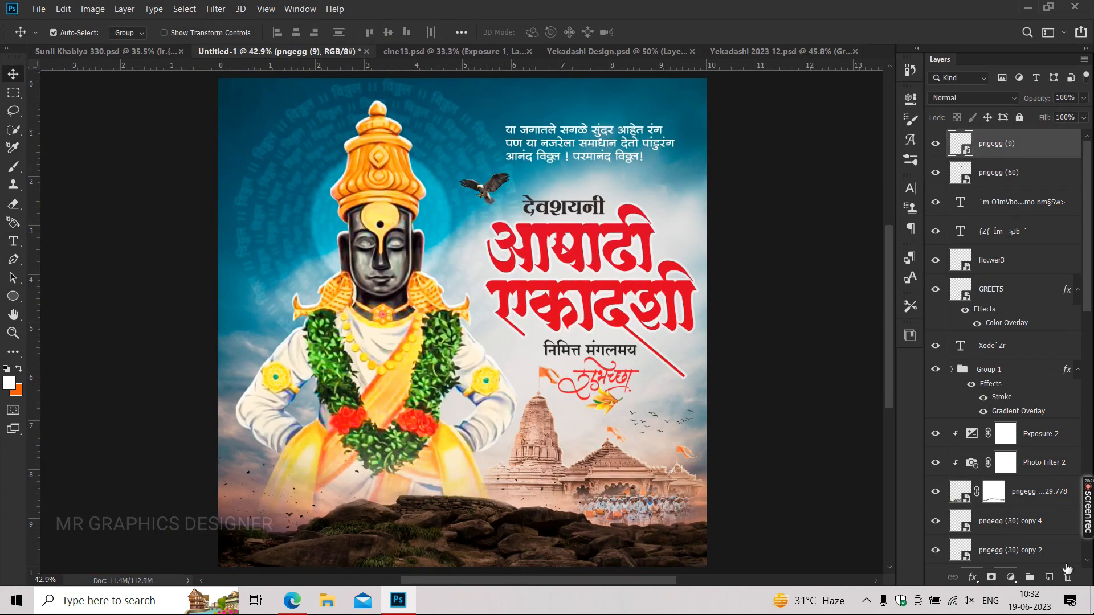
Create a new top layer and choose a 700 px cloud brush from the 26 num brush set.
{"action": "left_click", "coordinate": [1049, 577]}
{"action": "key", "text": "b"}
{"action": "left_click", "coordinate": [67, 37]}
{"action": "left_click_drag", "start_coordinate": [742, 216], "coordinate": [743, 340]}
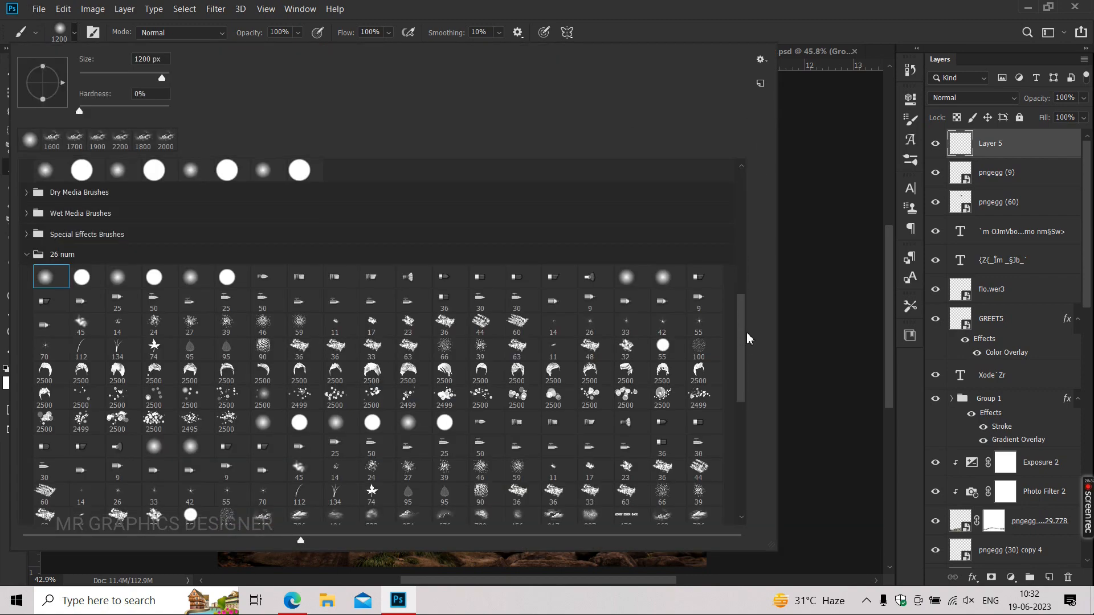
{"action": "scroll", "coordinate": [314, 399], "scroll_direction": "down", "scroll_amount": 2}
{"action": "left_click", "coordinate": [274, 324]}
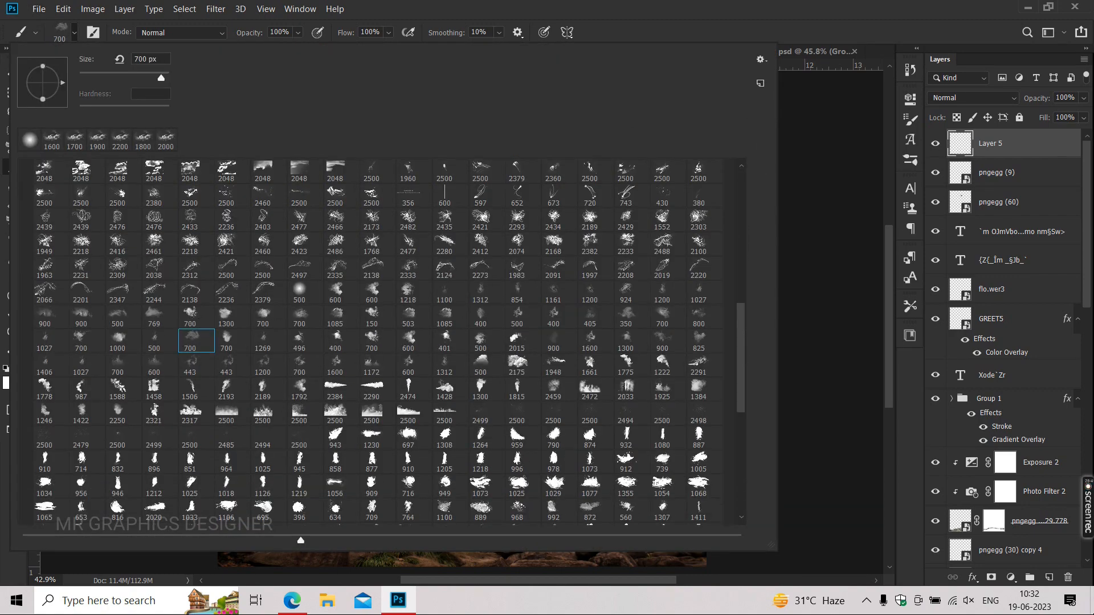
{"action": "double_click", "coordinate": [190, 317]}
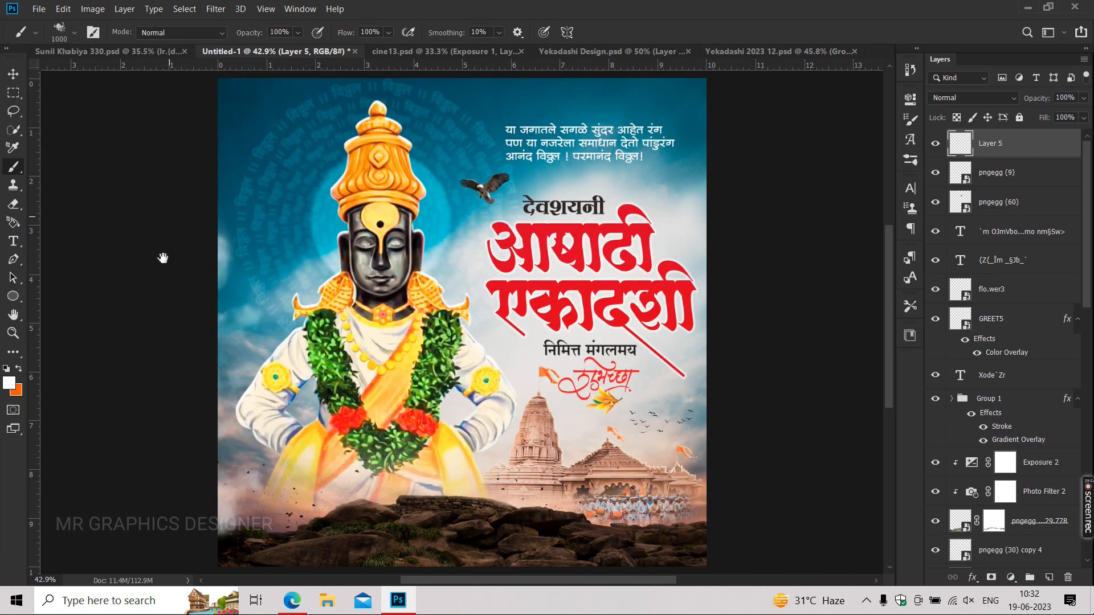
Paint soft white clouds along the poster's left side and upper left corner.
{"action": "left_click_drag", "start_coordinate": [171, 184], "coordinate": [168, 265]}
{"action": "left_click_drag", "start_coordinate": [354, 116], "coordinate": [280, 221]}
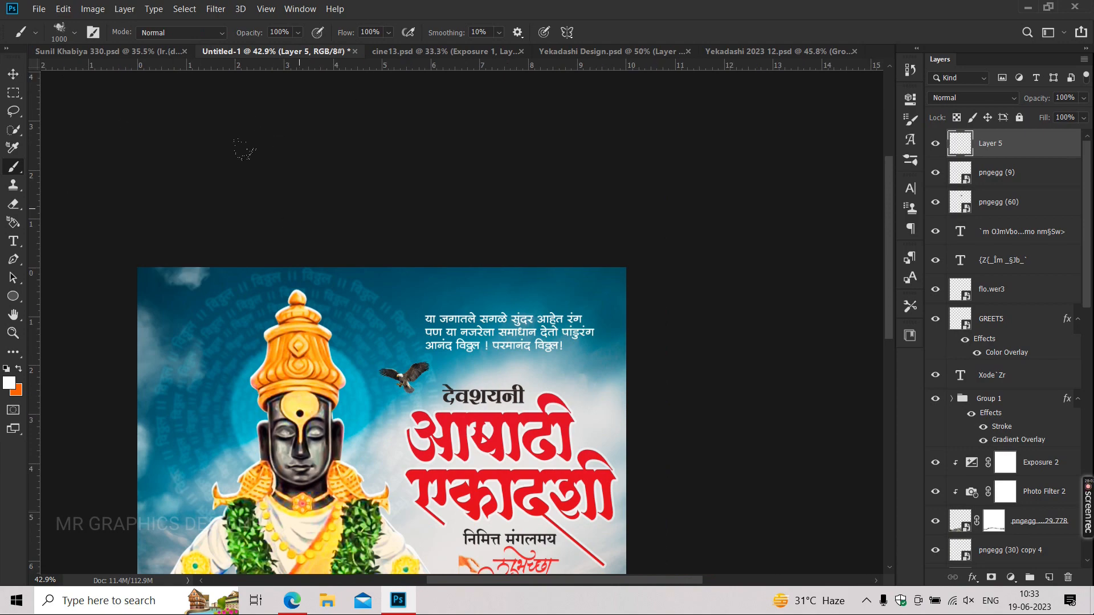
{"action": "left_click_drag", "start_coordinate": [359, 171], "coordinate": [282, 57]}
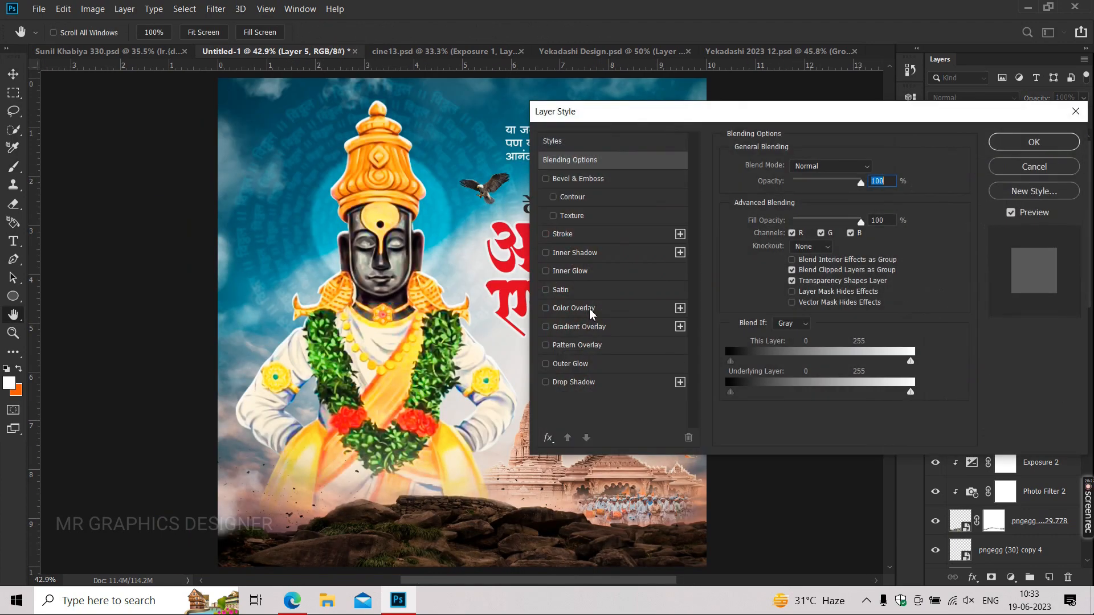
Apply a #000608 Color Overlay to the painted clouds on Layer 5 and lower the layer's opacity to 39%.
{"action": "left_click", "coordinate": [573, 308]}
{"action": "left_click", "coordinate": [874, 167]}
{"action": "left_click_drag", "start_coordinate": [855, 370], "coordinate": [909, 415]}
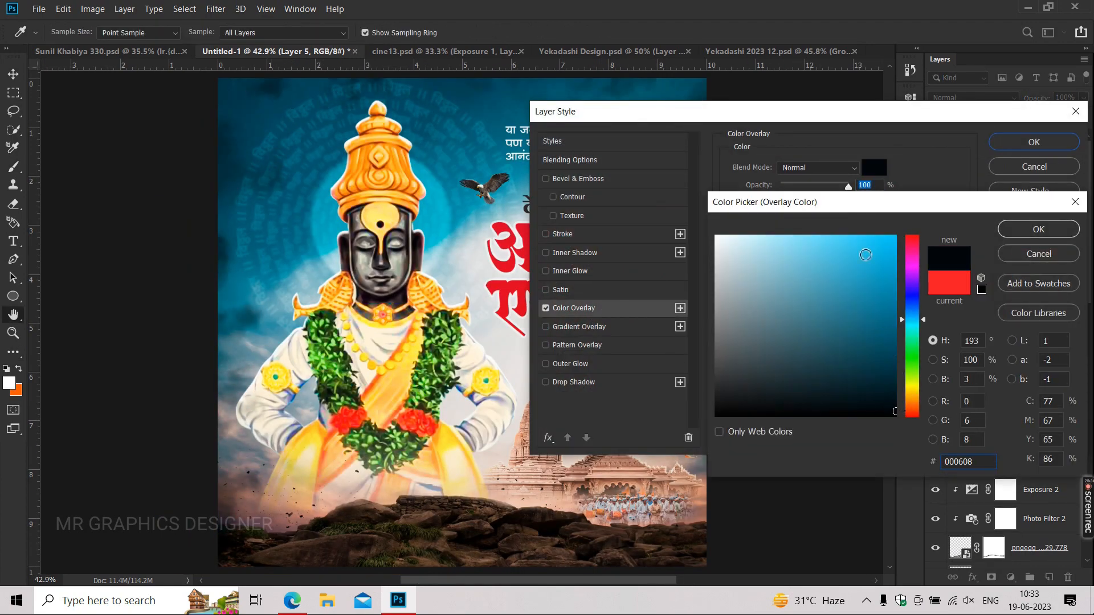
{"action": "left_click", "coordinate": [1038, 229]}
{"action": "left_click", "coordinate": [1034, 142]}
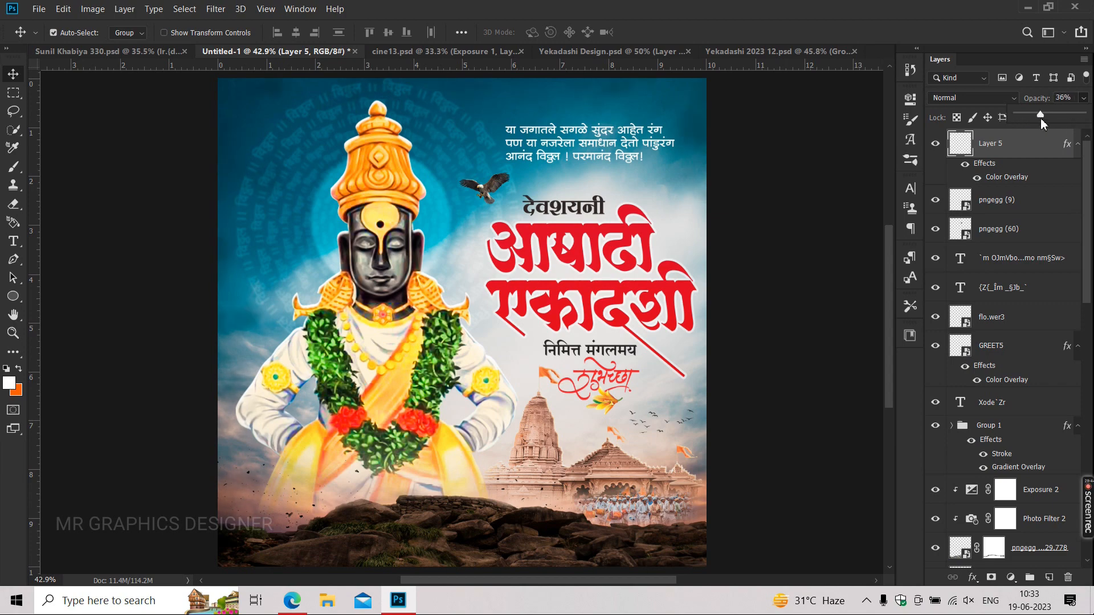
{"action": "left_click_drag", "start_coordinate": [1041, 118], "coordinate": [1043, 118]}
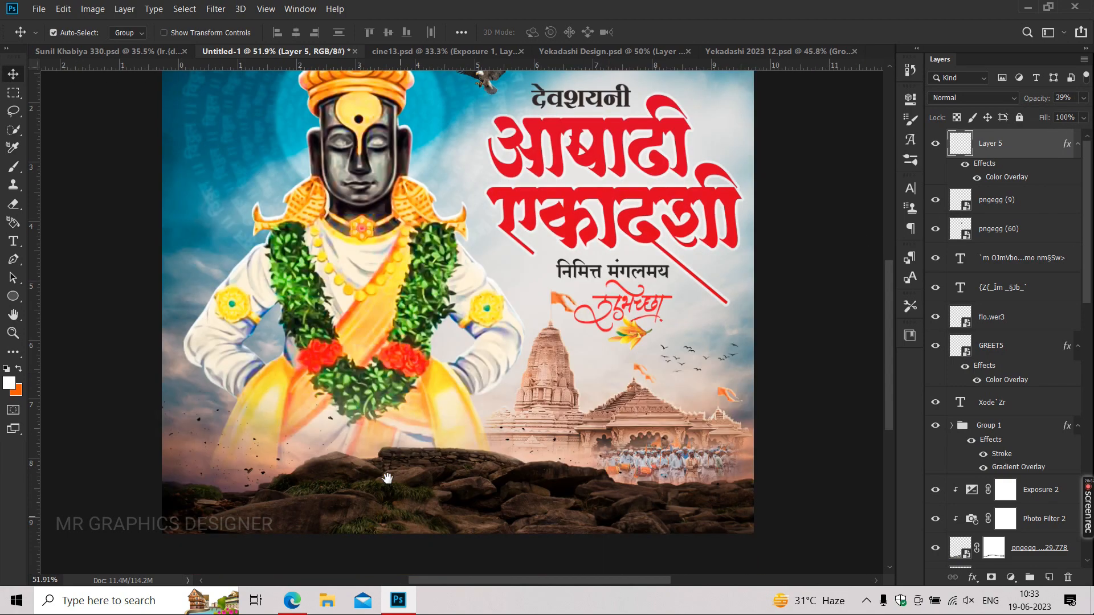
Add a new layer directly above Vitthal's clipped effect layers and set the foreground colour to light peach.
{"action": "scroll", "coordinate": [1003, 342], "scroll_direction": "down", "scroll_amount": 5}
{"action": "left_click", "coordinate": [1031, 440]}
{"action": "key", "text": "ctrl+shift+alt+n"}
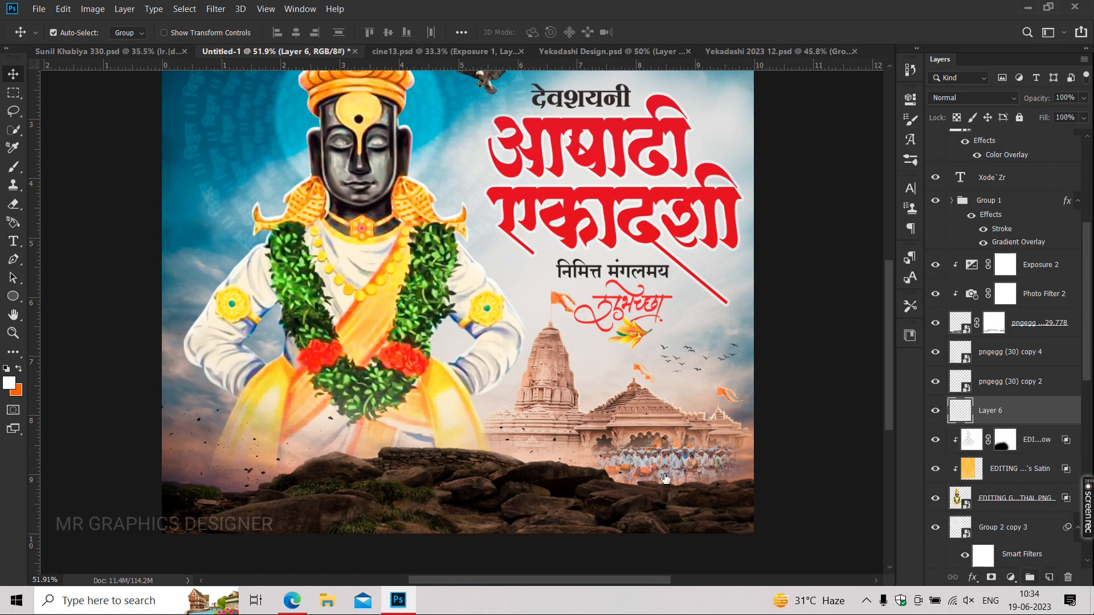
{"action": "left_click", "coordinate": [9, 383]}
{"action": "left_click", "coordinate": [788, 276]}
{"action": "key", "text": "Return"}
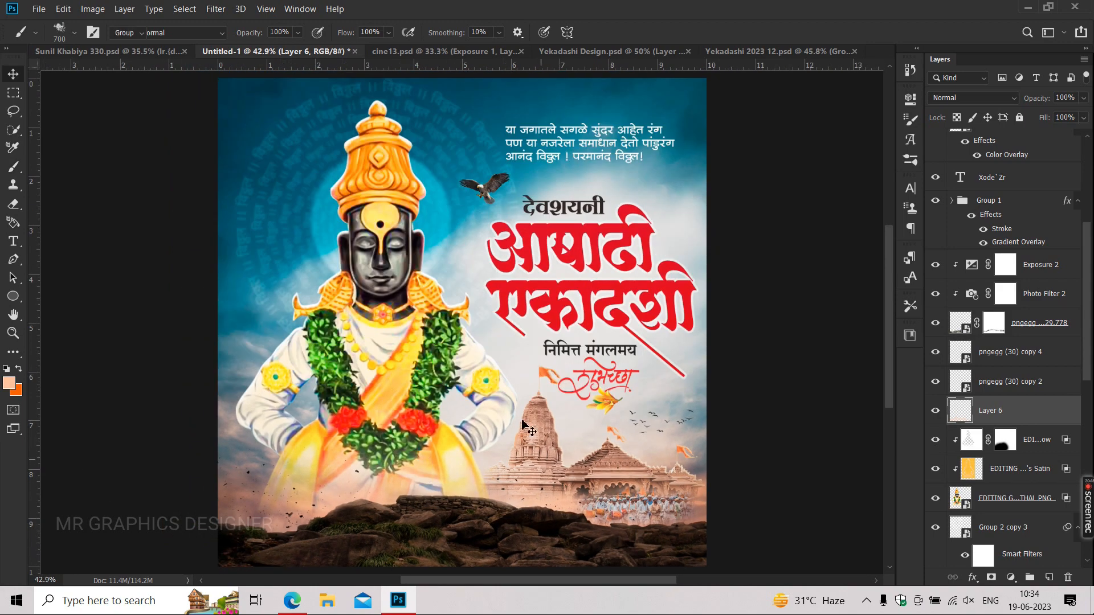
Move the eagle slightly right and down, closer to the देवशयनी text.
{"action": "scroll", "coordinate": [558, 196], "scroll_direction": "up", "scroll_amount": 1}
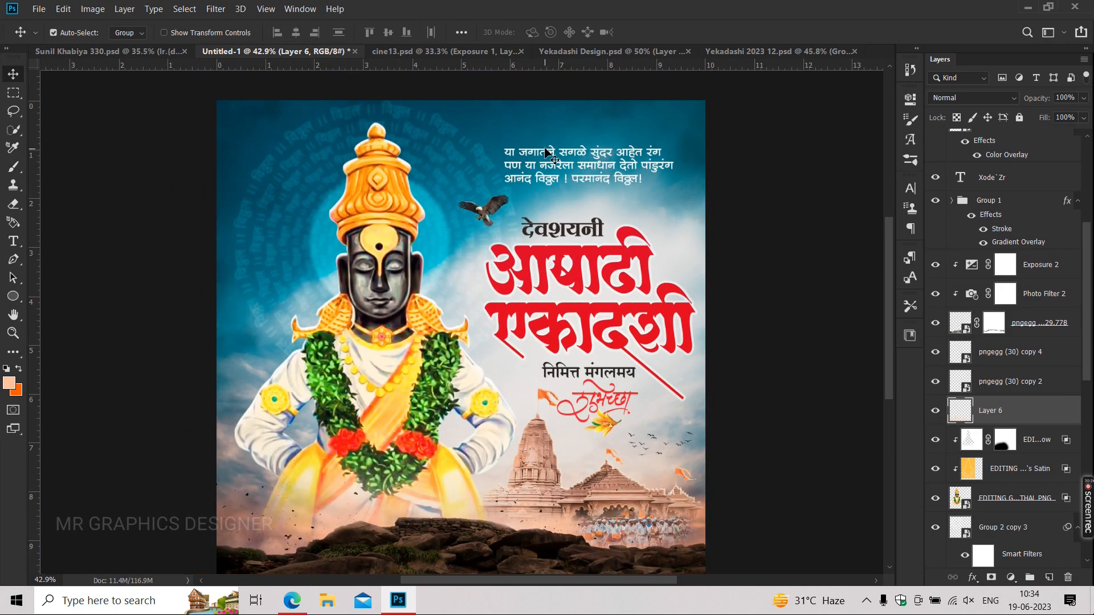
{"action": "scroll", "coordinate": [440, 223], "scroll_direction": "up", "scroll_amount": 3}
{"action": "left_click_drag", "start_coordinate": [487, 225], "coordinate": [506, 239]}
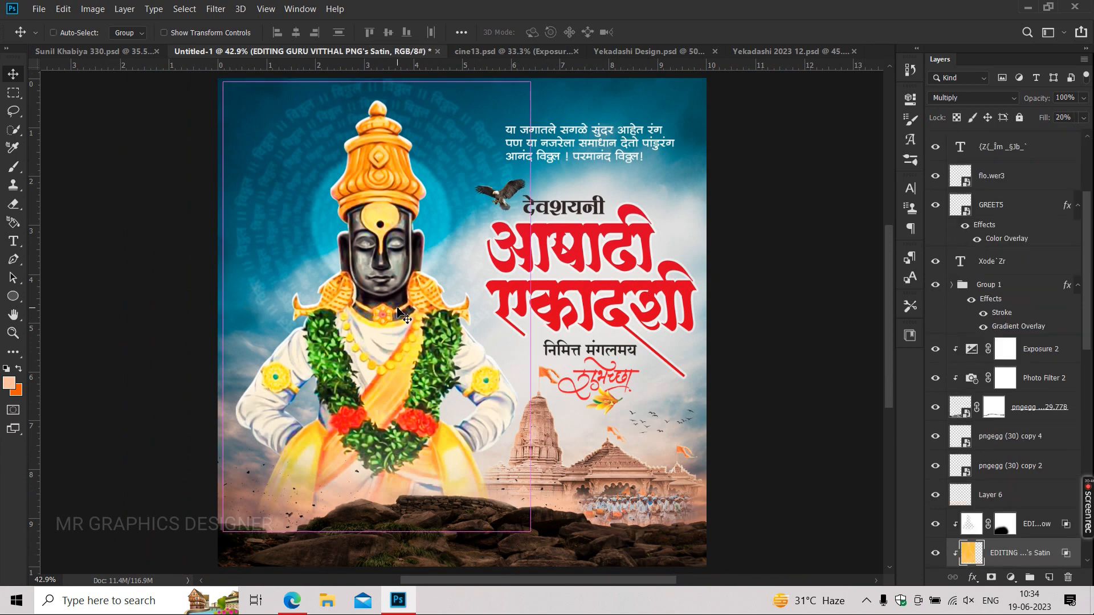
Open the Color Balance adjustment for the Satin layer clipped to Vitthal.
{"action": "key", "text": "ctrl+l"}
{"action": "key", "text": "Escape"}
{"action": "key", "text": "ctrl+b"}
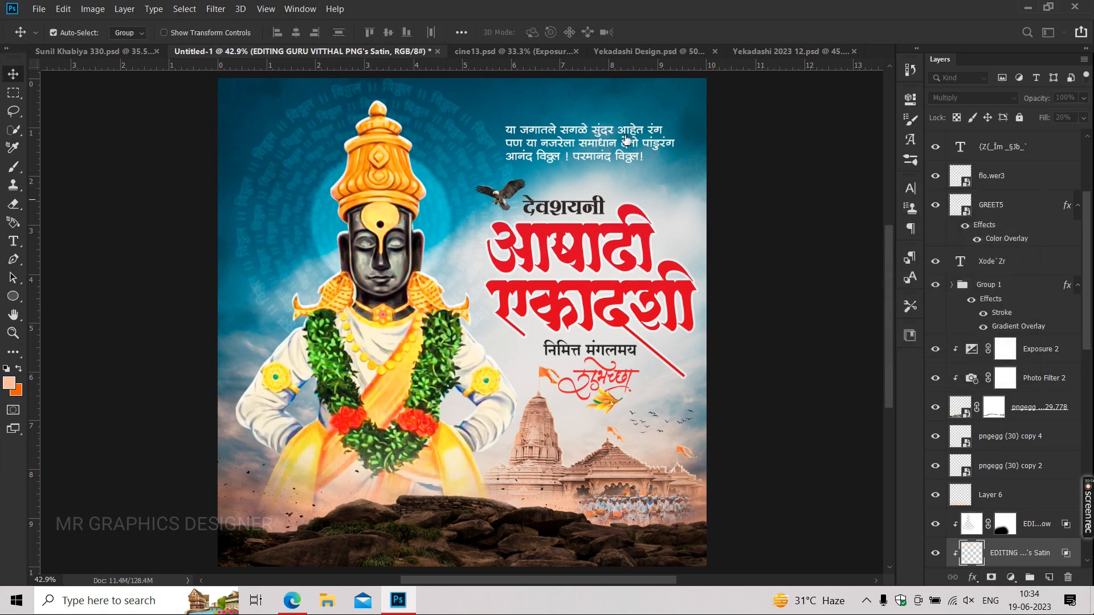
Correct the spelling of the first विठ्ठल in the verse's third line by inserting the missing ">" character.
{"action": "scroll", "coordinate": [334, 154], "scroll_direction": "up", "scroll_amount": 5}
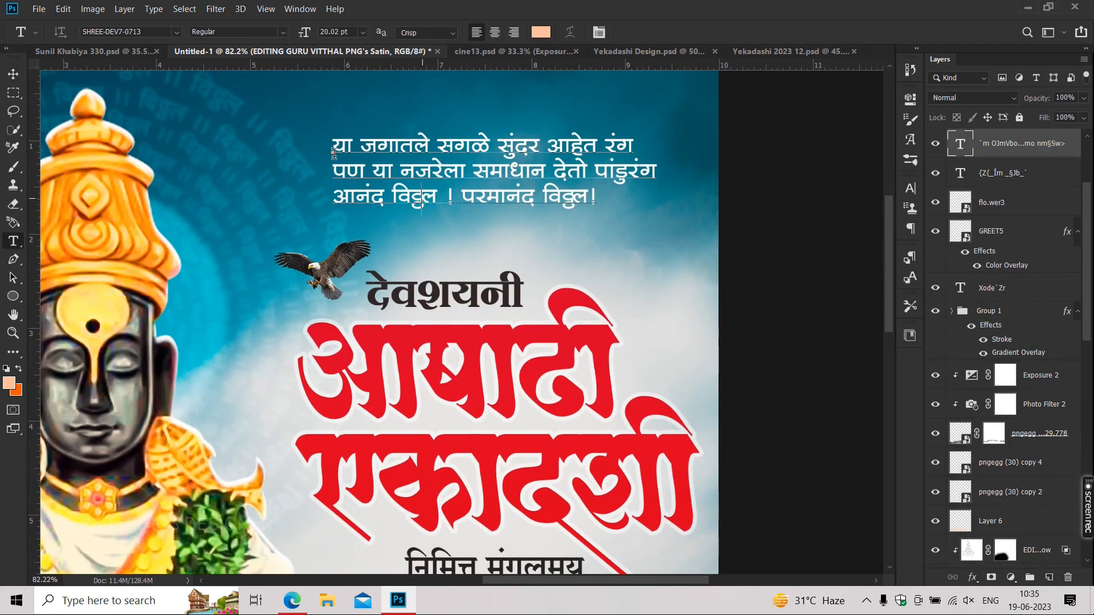
{"action": "type", "text": ">"}
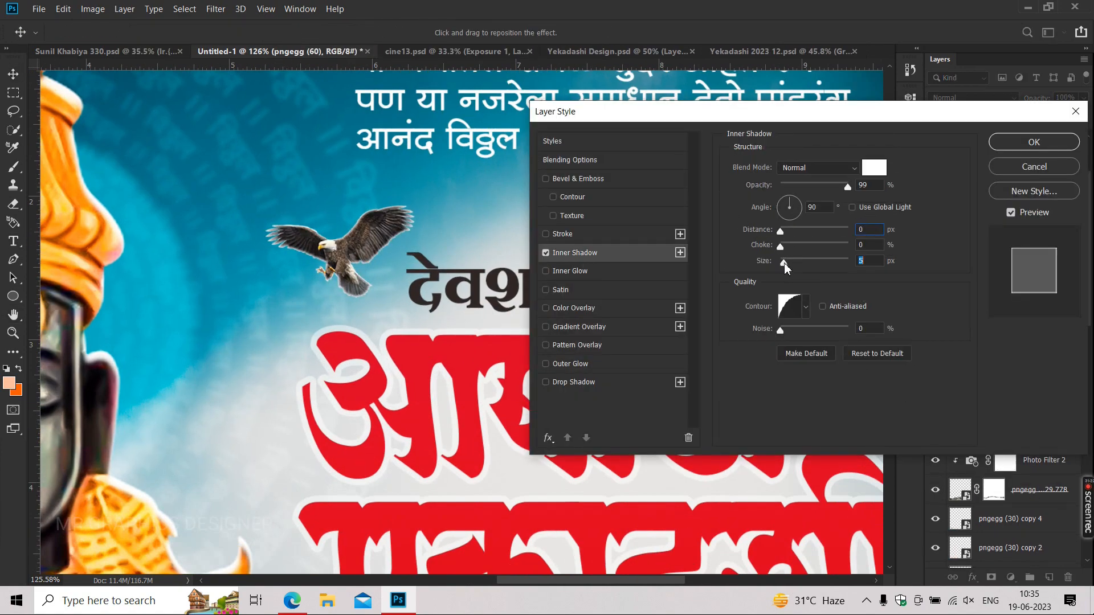
Give the eagle a white Inner Shadow in Normal mode with 99% opacity, 90° angle, zero distance and choke, and a minimal size.
{"action": "left_click_drag", "start_coordinate": [783, 262], "coordinate": [779, 262]}
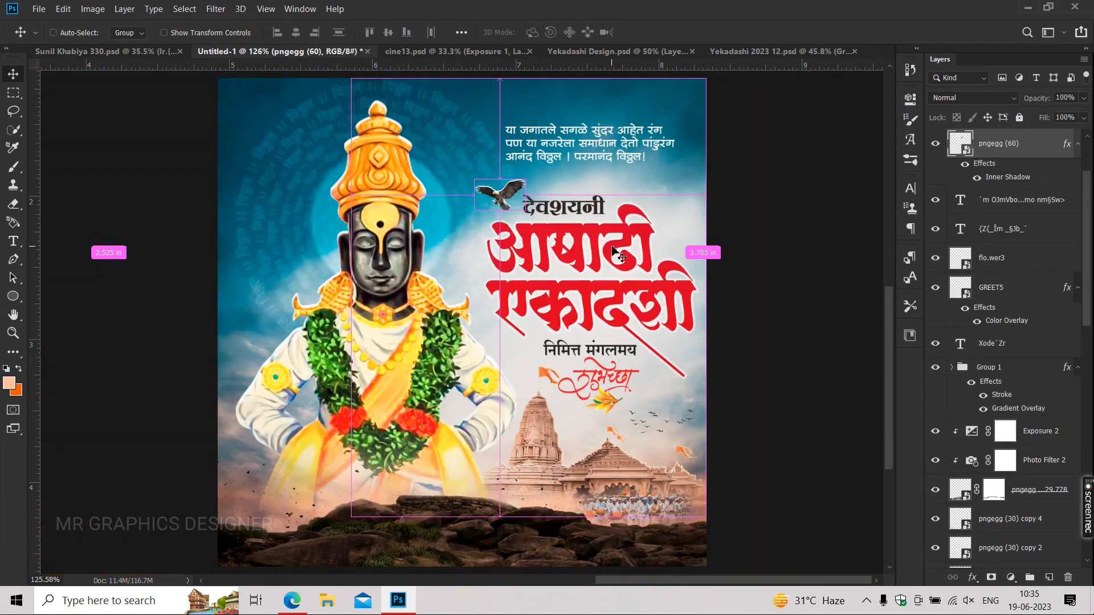
Inspect the whole poster in full-screen view, checking Vitthal, the headline, the temple, the pilgrims and the rocks up close.
{"action": "key", "text": "h"}
{"action": "key", "text": "f"}
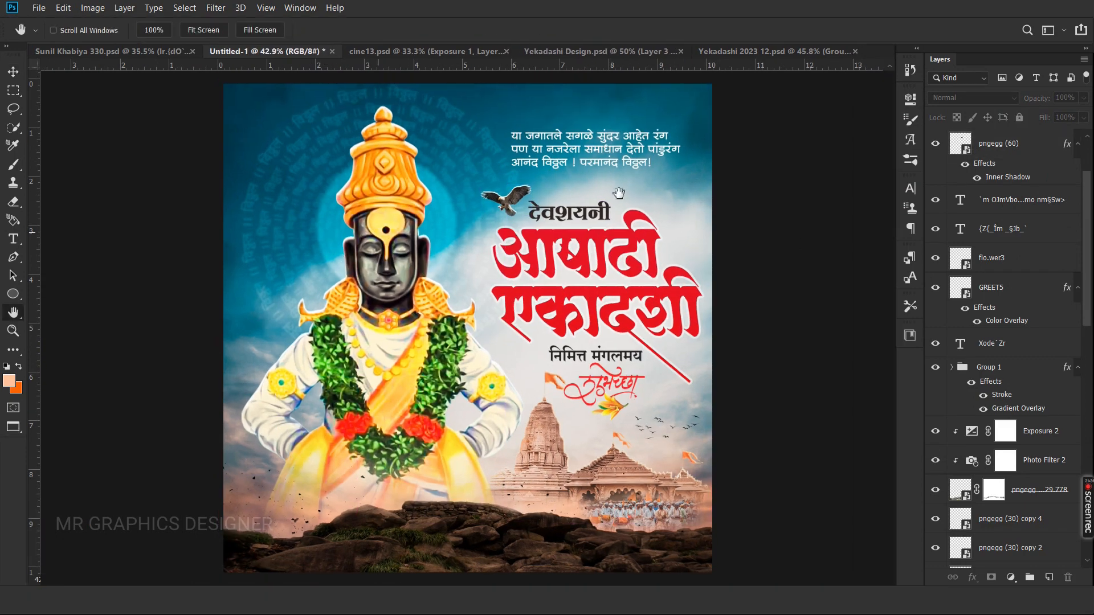
{"action": "key", "text": "f"}
{"action": "scroll", "coordinate": [613, 68], "scroll_direction": "up", "scroll_amount": 7}
{"action": "left_click_drag", "start_coordinate": [349, 191], "coordinate": [395, 198]}
{"action": "left_click_drag", "start_coordinate": [333, 428], "coordinate": [329, 291]}
{"action": "left_click_drag", "start_coordinate": [40, 507], "coordinate": [41, 337]}
{"action": "left_click_drag", "start_coordinate": [83, 516], "coordinate": [84, 376]}
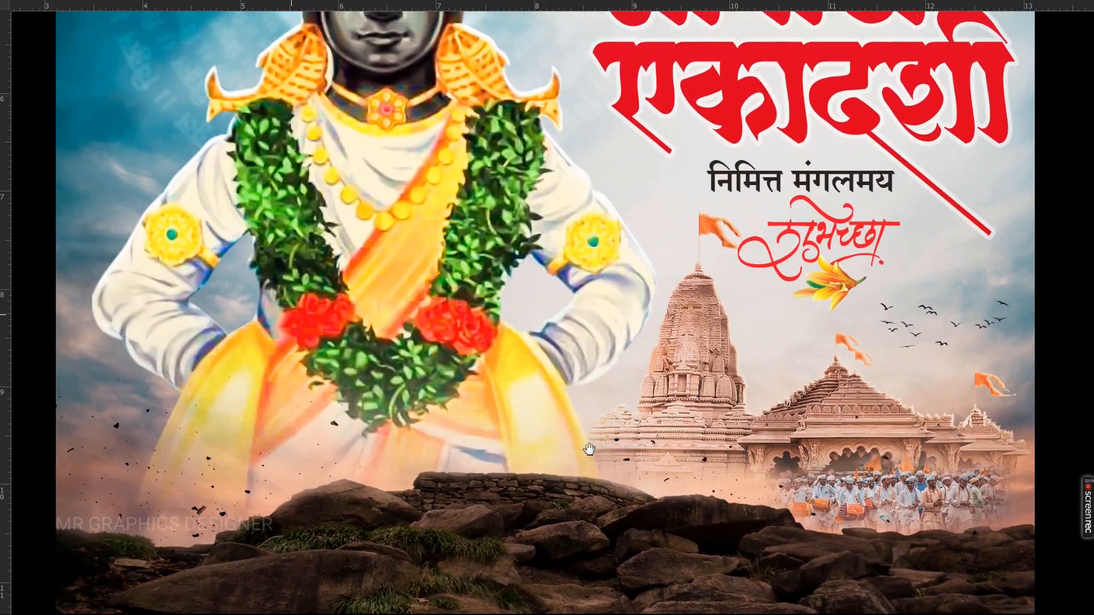
{"action": "left_click_drag", "start_coordinate": [589, 450], "coordinate": [596, 596]}
{"action": "left_click_drag", "start_coordinate": [123, 190], "coordinate": [118, 99]}
{"action": "scroll", "coordinate": [118, 99], "scroll_direction": "down", "scroll_amount": 3}
{"action": "scroll", "coordinate": [258, 235], "scroll_direction": "up", "scroll_amount": 1}
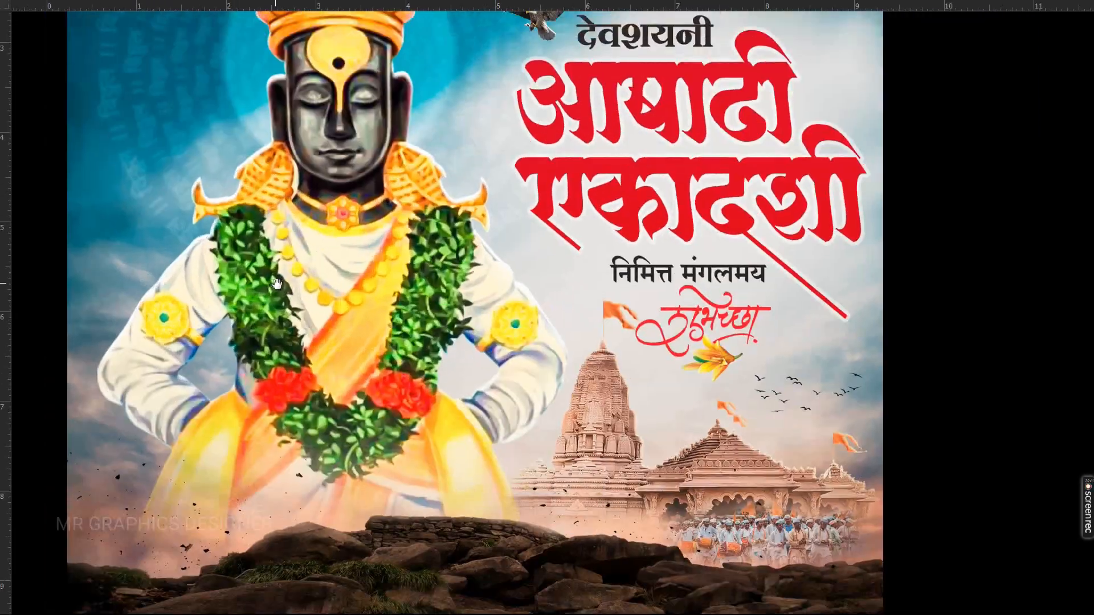
{"action": "scroll", "coordinate": [371, 285], "scroll_direction": "down", "scroll_amount": 3}
{"action": "scroll", "coordinate": [426, 241], "scroll_direction": "down", "scroll_amount": 1}
{"action": "key", "text": "f"}
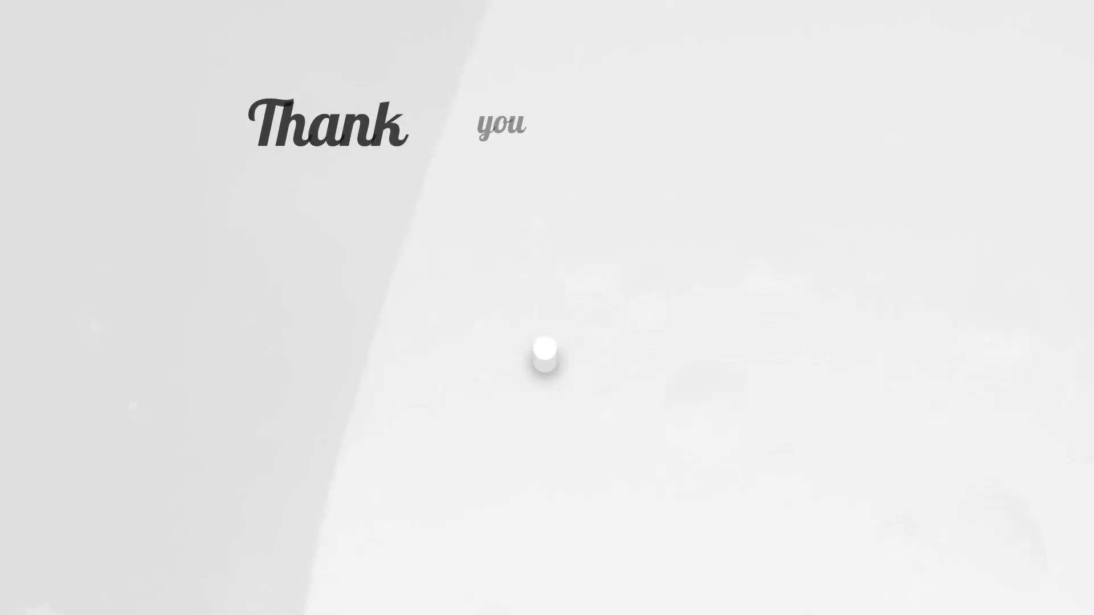